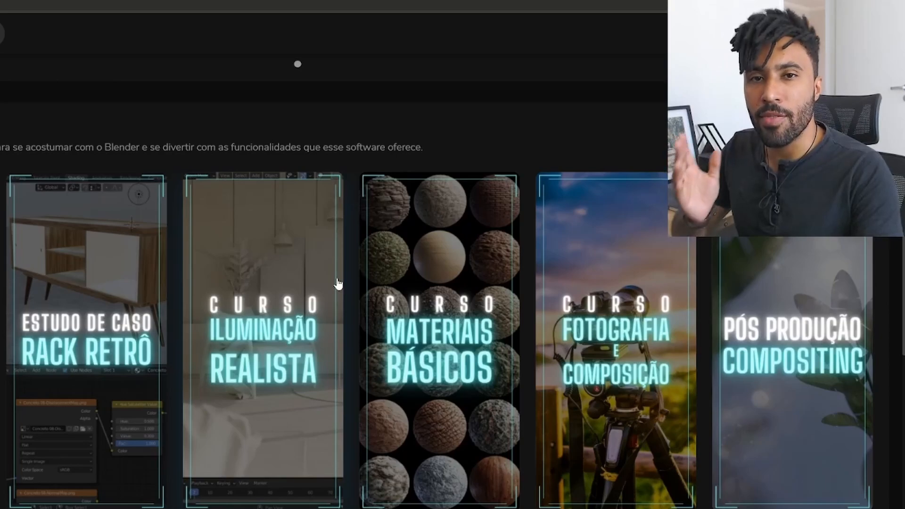
# Step: Look through the course catalogue, the house reference project and the CLB - 07 - Upgrades lessons, including 01 - Folhas ao vento
pyautogui.scroll(-8, 337, 284)
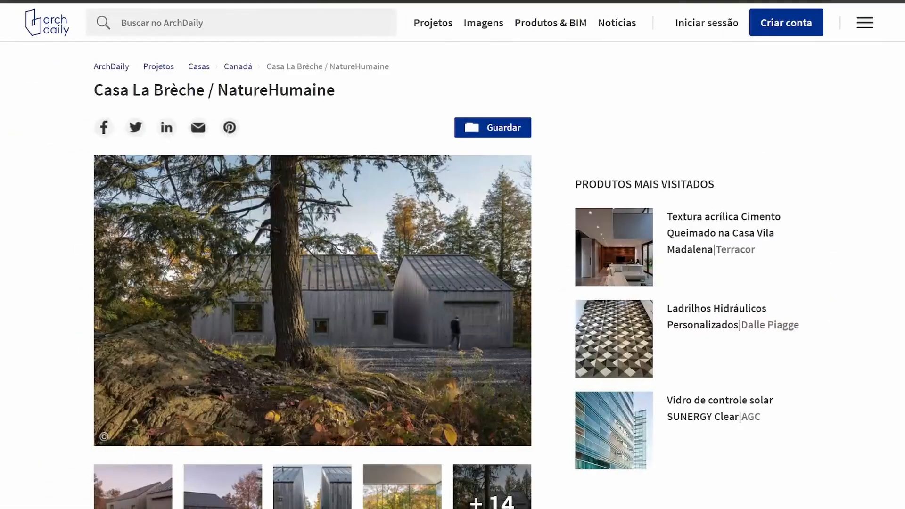
pyautogui.scroll(-1, 313, 278)
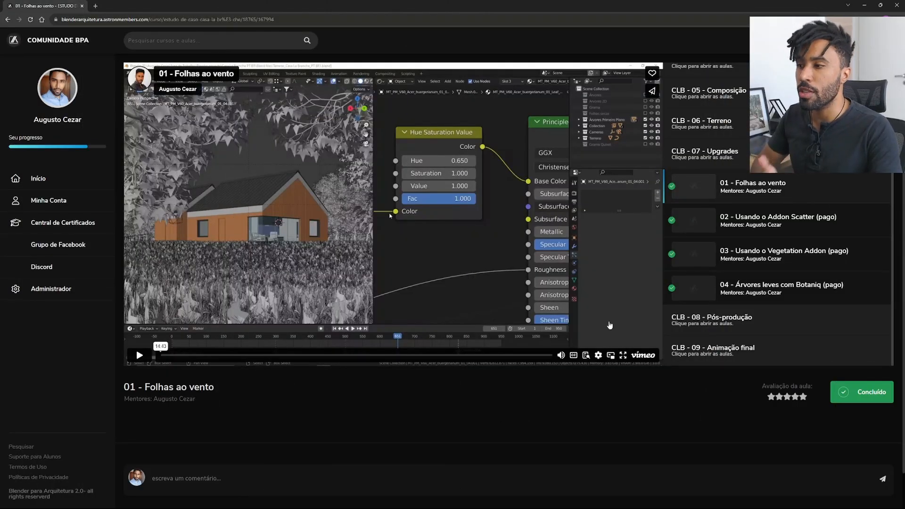
pyautogui.scroll(2, 765, 247)
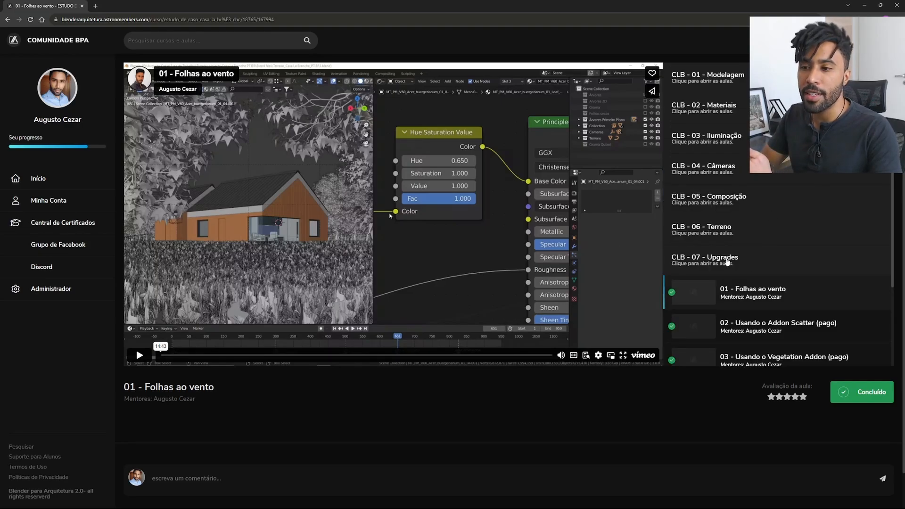
pyautogui.click(726, 262)
pyautogui.click(726, 261)
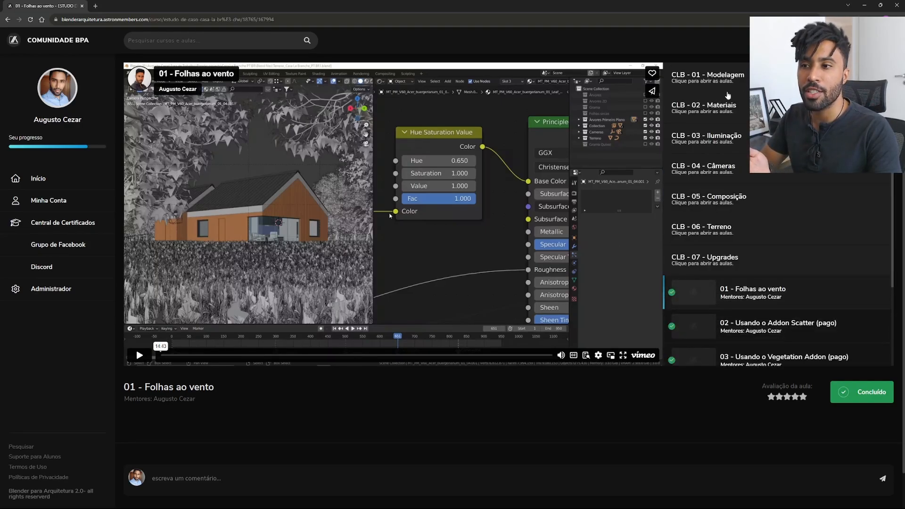
pyautogui.scroll(-2, 721, 182)
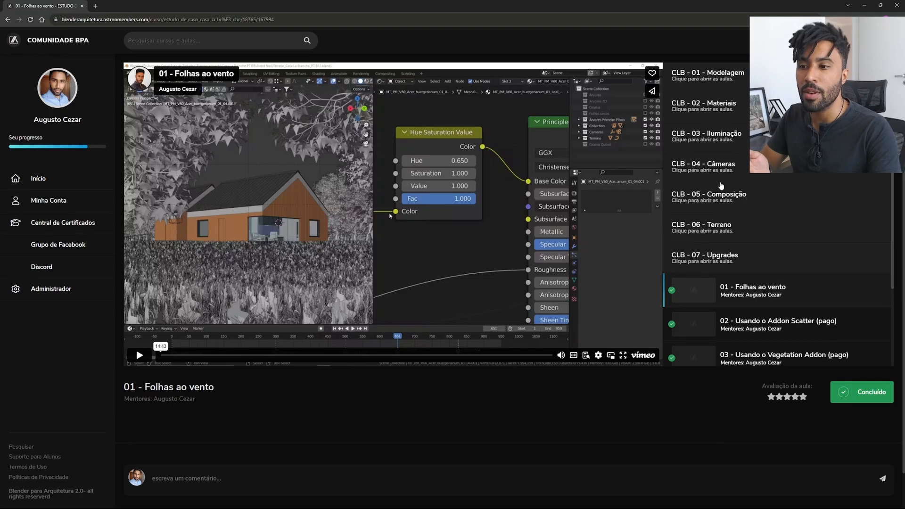
pyautogui.scroll(-1, 719, 169)
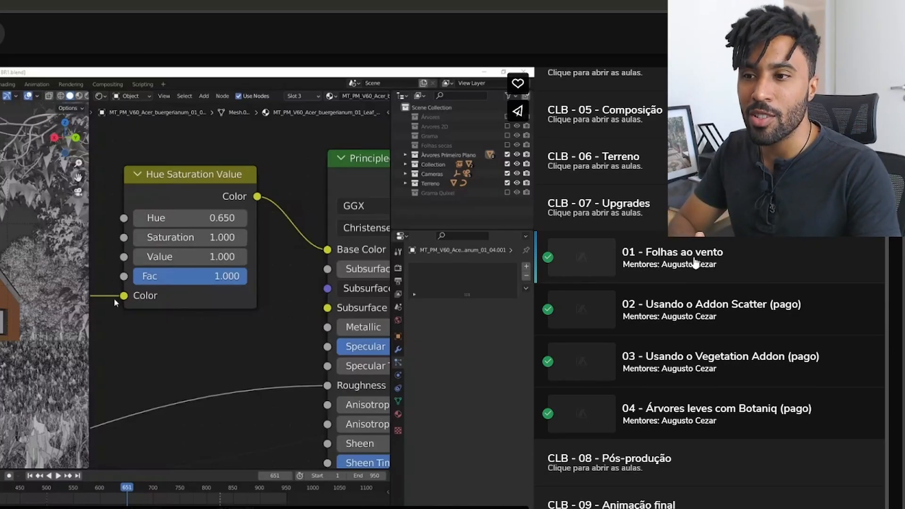
pyautogui.click(696, 263)
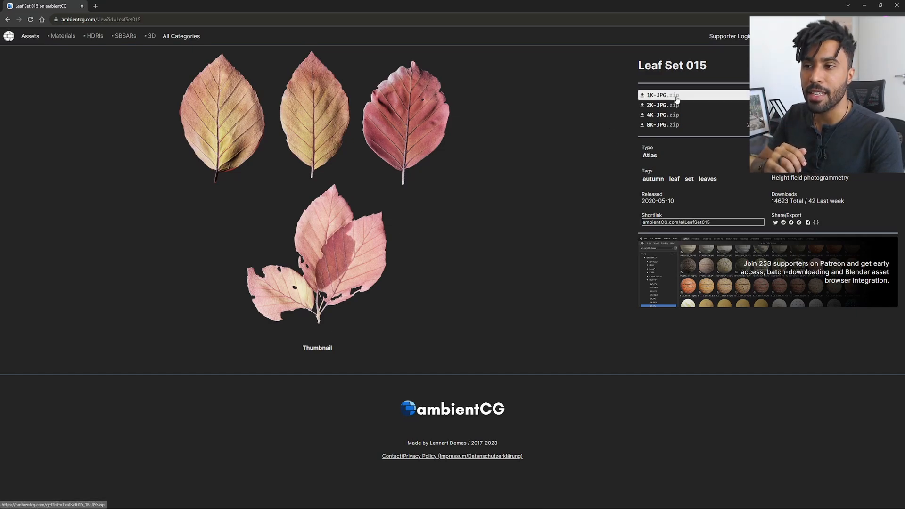
# Step: Download the 1K-JPG version of Leaf Set 015 as LeafSet015_1K-JPG.zip into the Folhas ao vento - Tutorial folder
pyautogui.moveTo(677, 99)
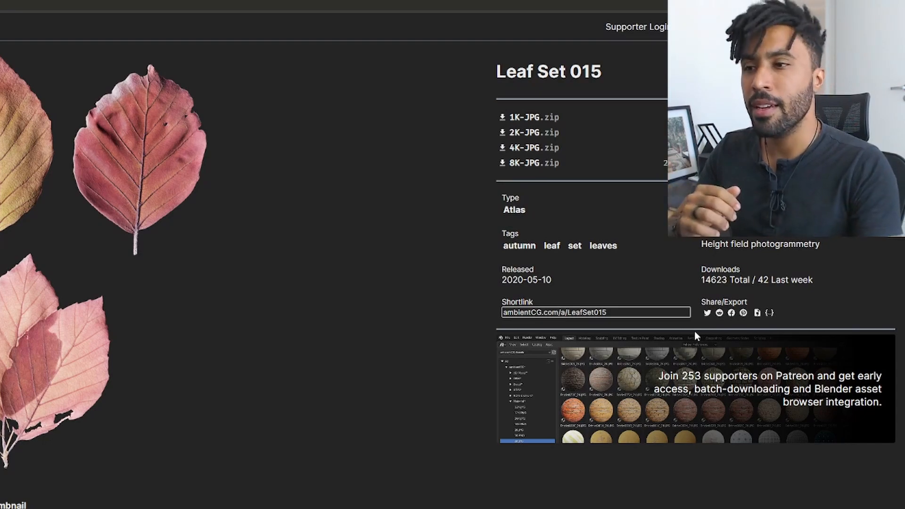
pyautogui.moveTo(537, 165)
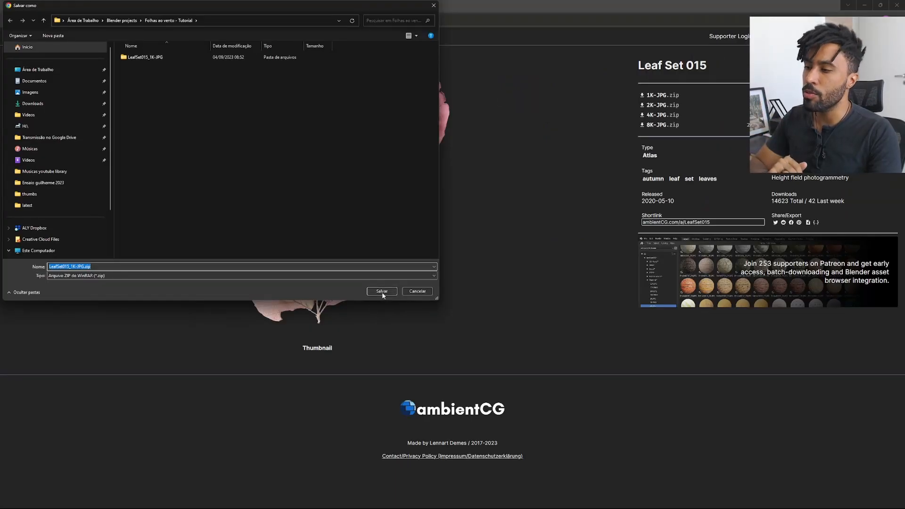
pyautogui.click(382, 291)
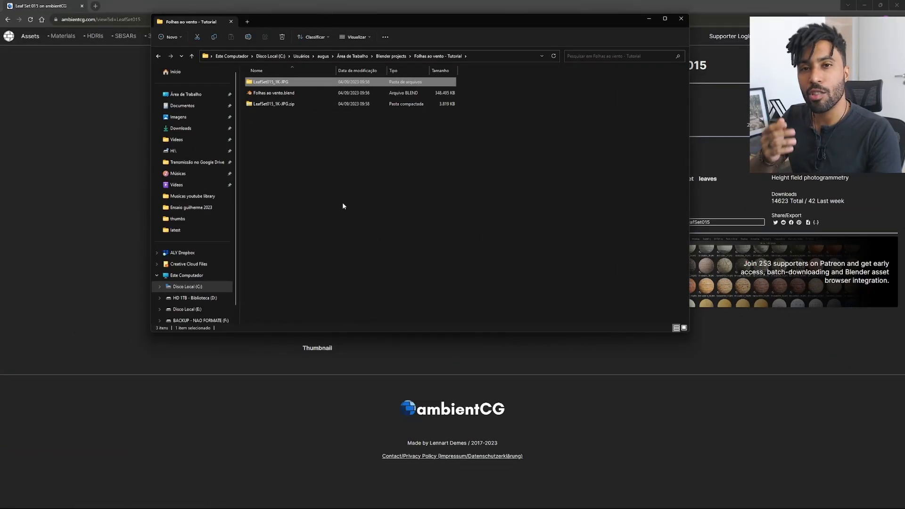
# Step: Open the extracted LeafSet015_1K-JPG folder and examine its texture and USD files
pyautogui.doubleClick(283, 81)
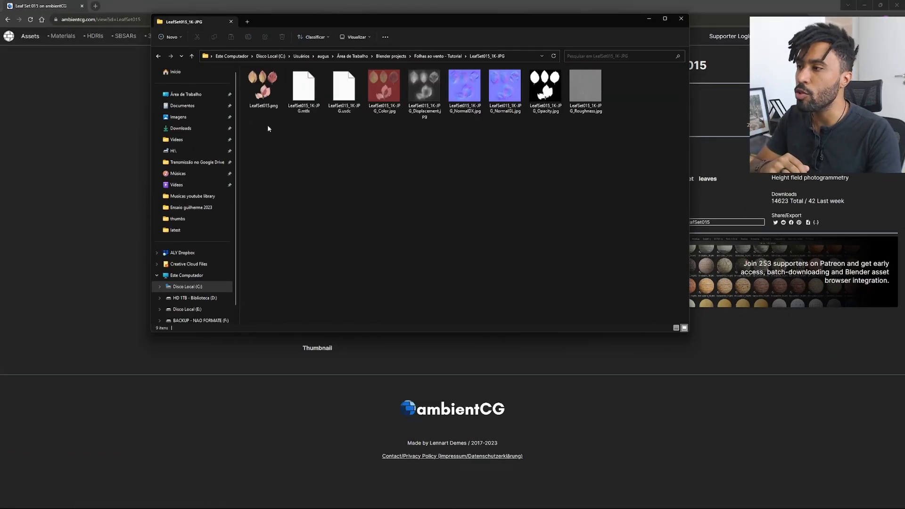
pyautogui.moveTo(267, 128); pyautogui.dragTo(575, 195)
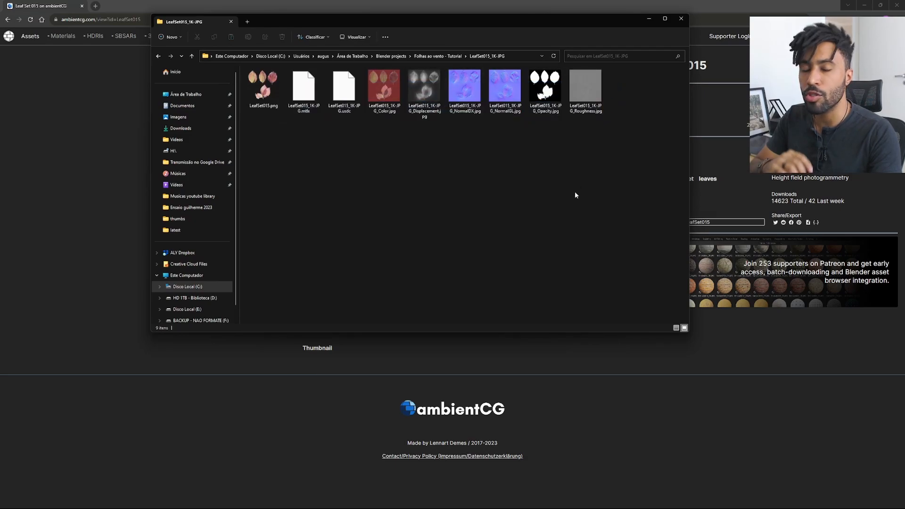
pyautogui.click(336, 100)
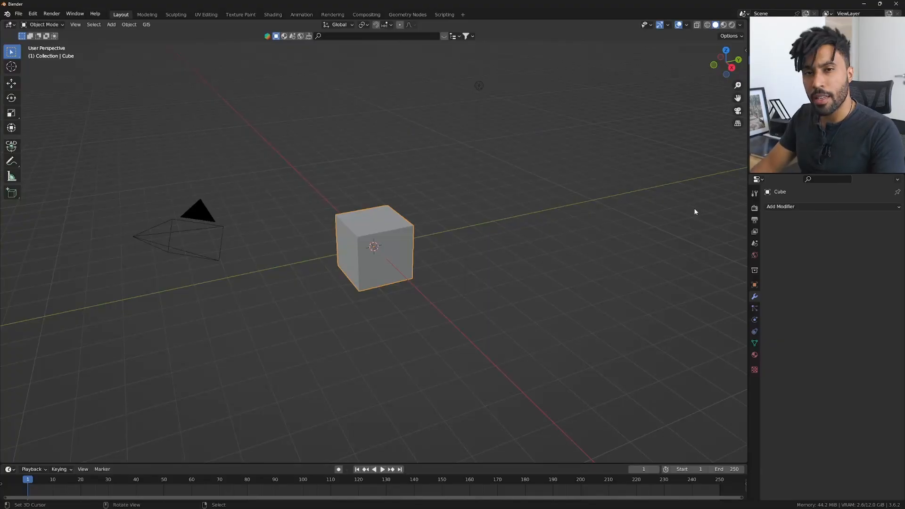
# Step: Switch to Blender and delete all the default objects from the scene
pyautogui.press('a')
pyautogui.press('x')
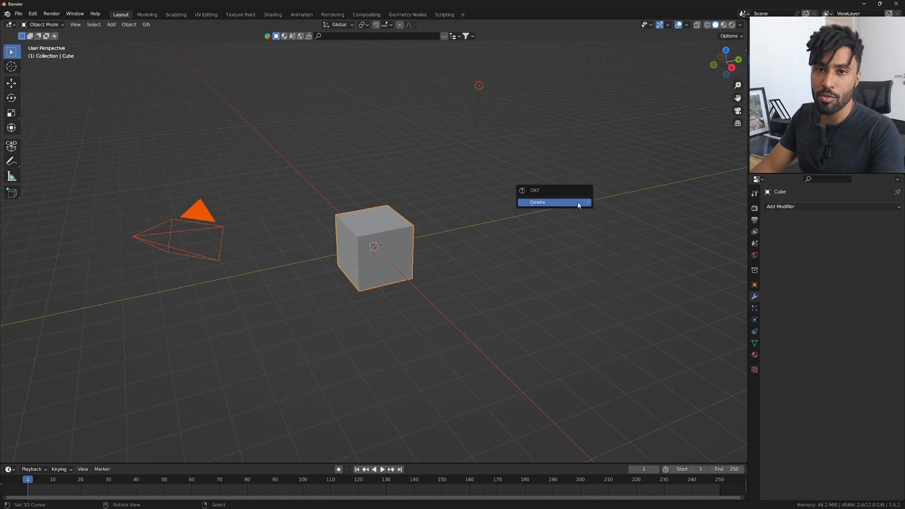
pyautogui.click(577, 203)
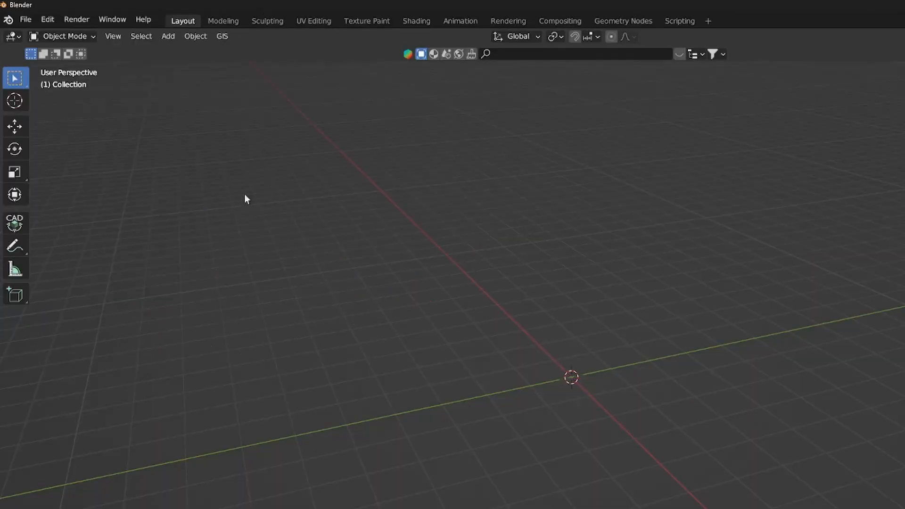
# Step: Try to import LeafSet015_1K-JPG.usdc as a Universal Scene Description file with the default import options
pyautogui.click(31, 27)
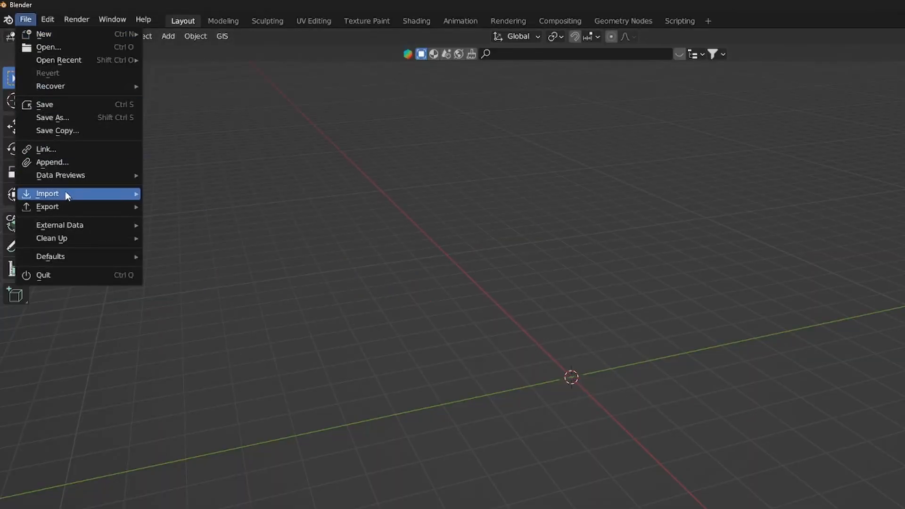
pyautogui.moveTo(67, 195)
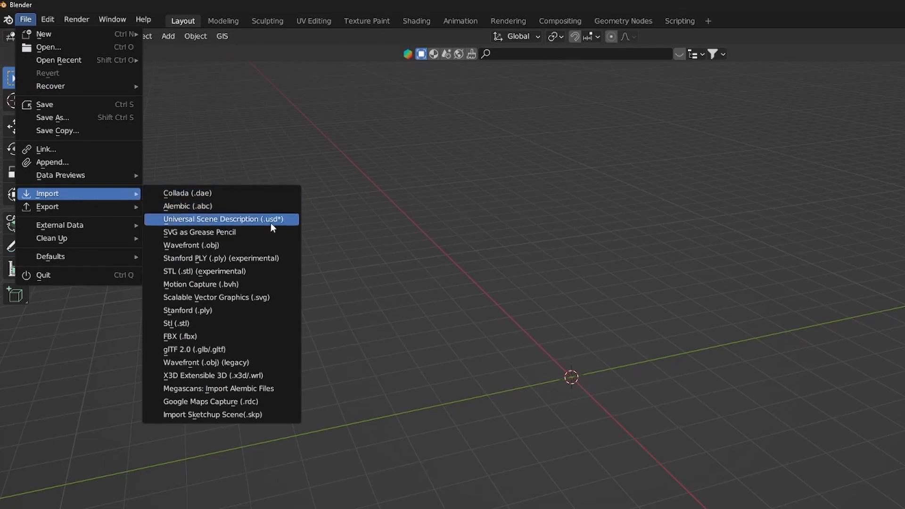
pyautogui.click(285, 225)
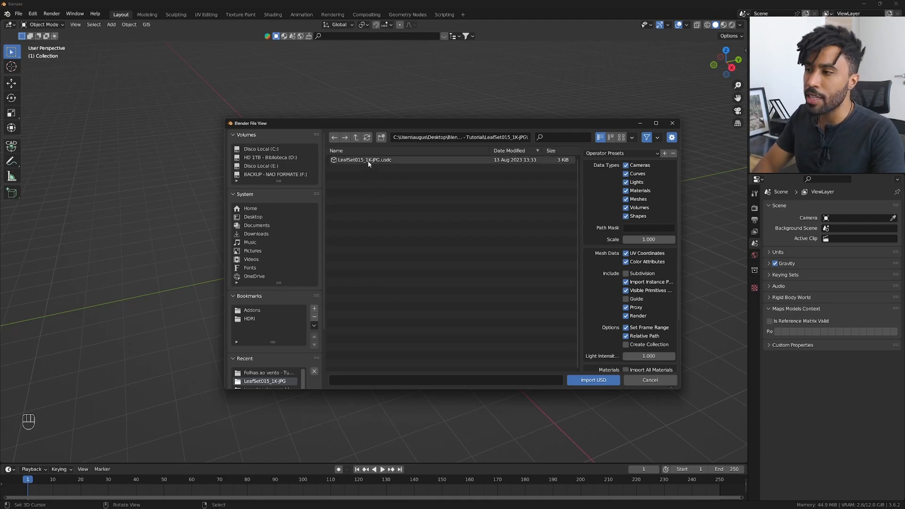
pyautogui.click(367, 160)
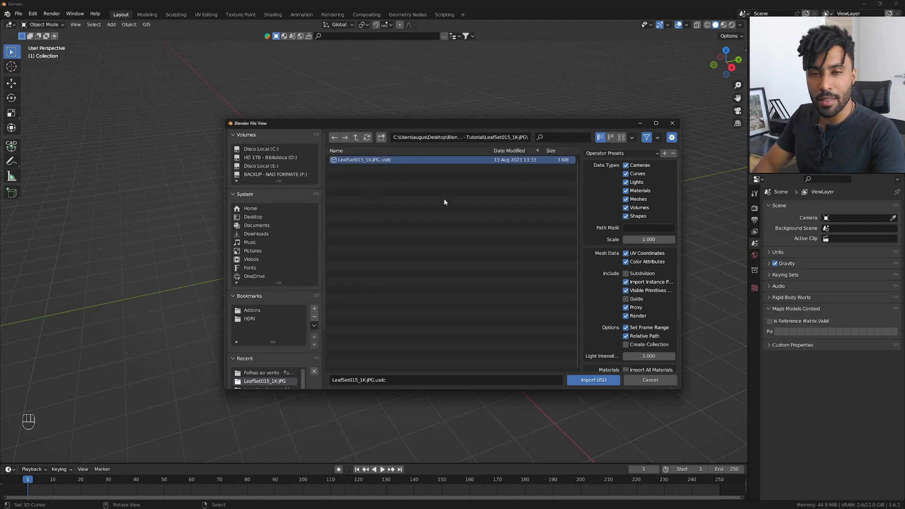
pyautogui.click(589, 380)
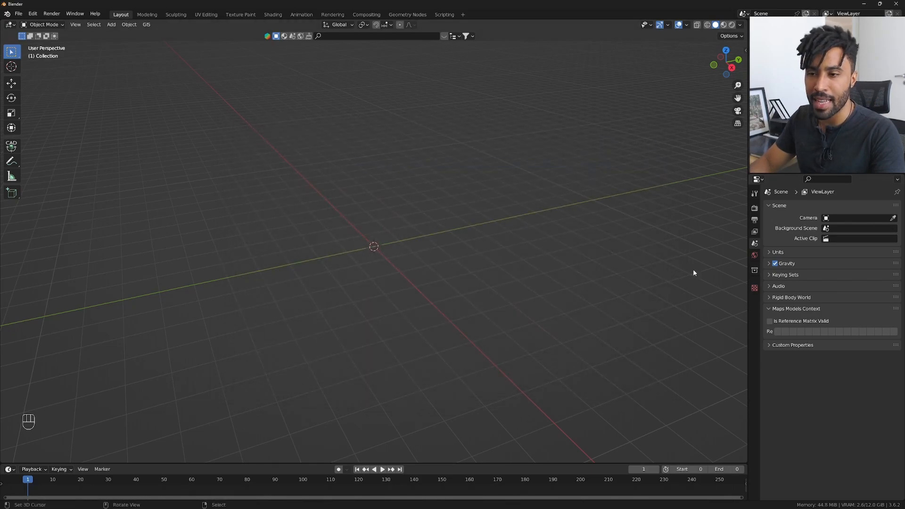
# Step: Add a plane mesh at the origin and open the list of materials available for it
pyautogui.hotkey('shift', 'a')
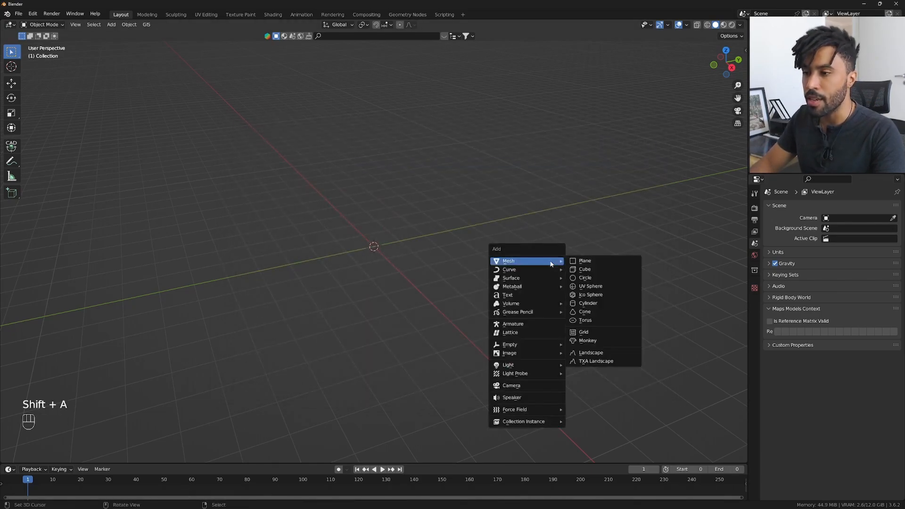
pyautogui.click(586, 261)
pyautogui.click(754, 355)
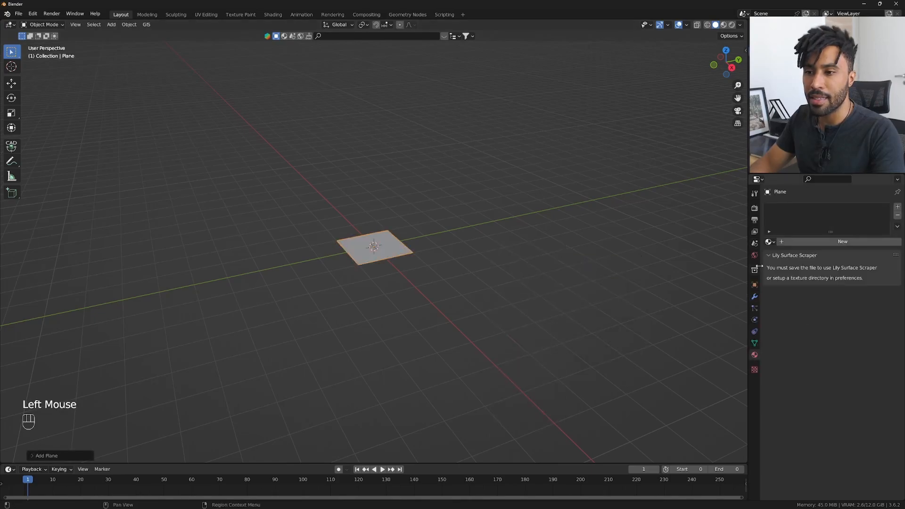
pyautogui.click(770, 242)
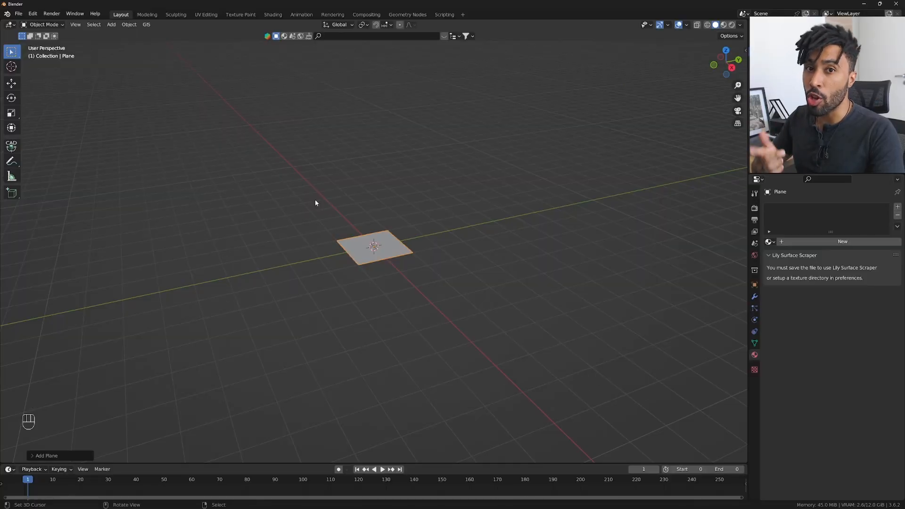
# Step: Import LeafSet015_1K-JPG.usdc as Universal Scene Description with Import All Materials enabled
pyautogui.click(19, 13)
pyautogui.moveTo(60, 126)
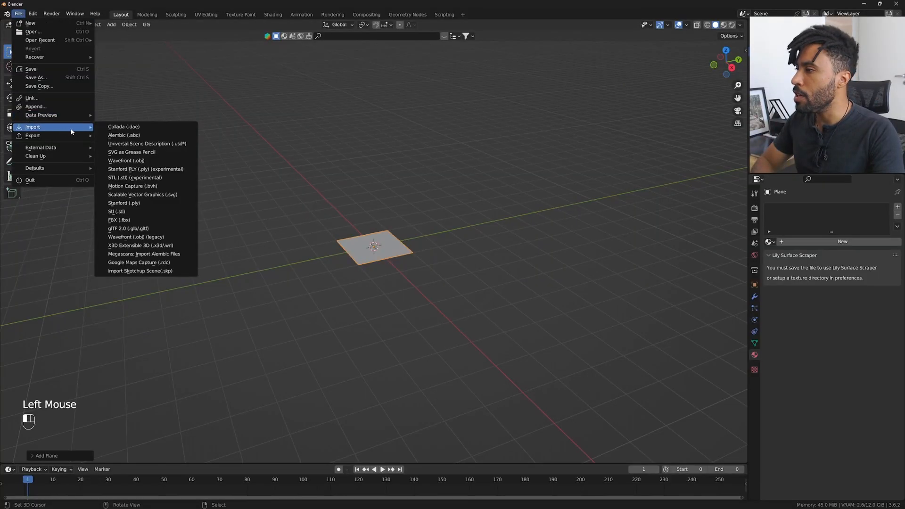
pyautogui.click(186, 144)
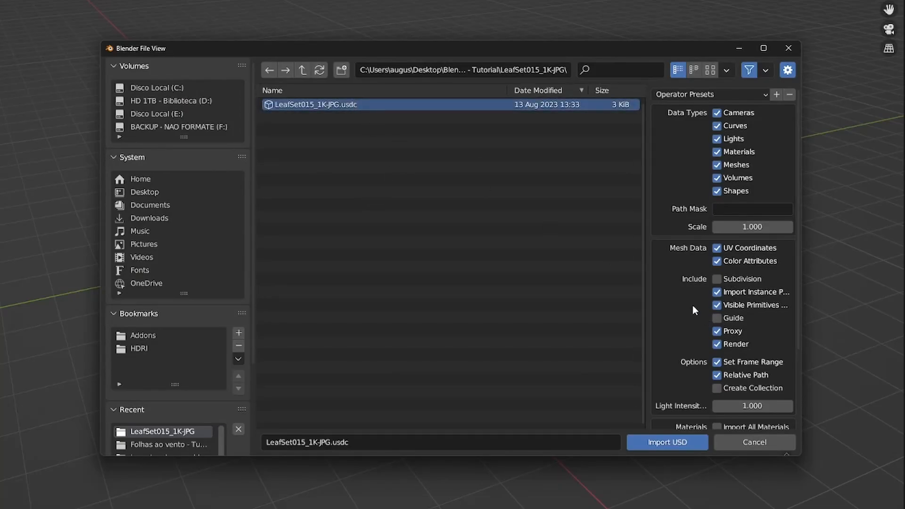
pyautogui.scroll(-5, 693, 306)
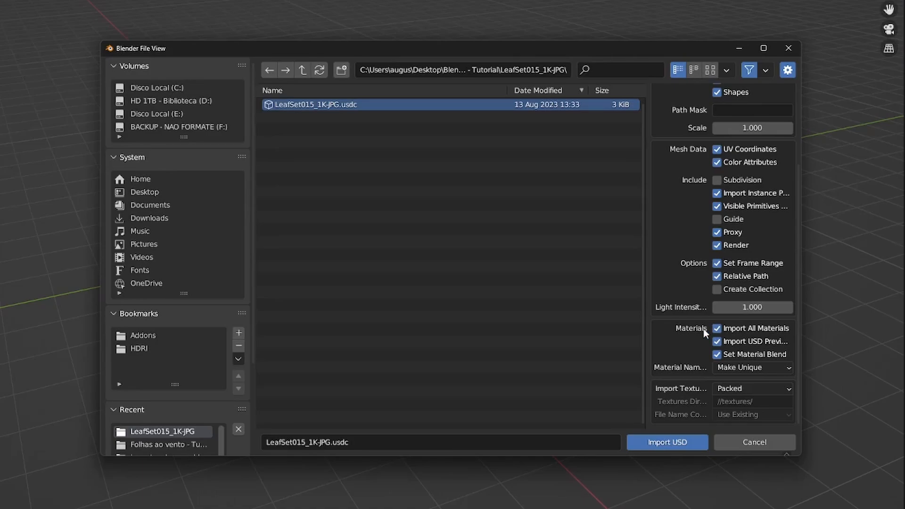
pyautogui.click(685, 444)
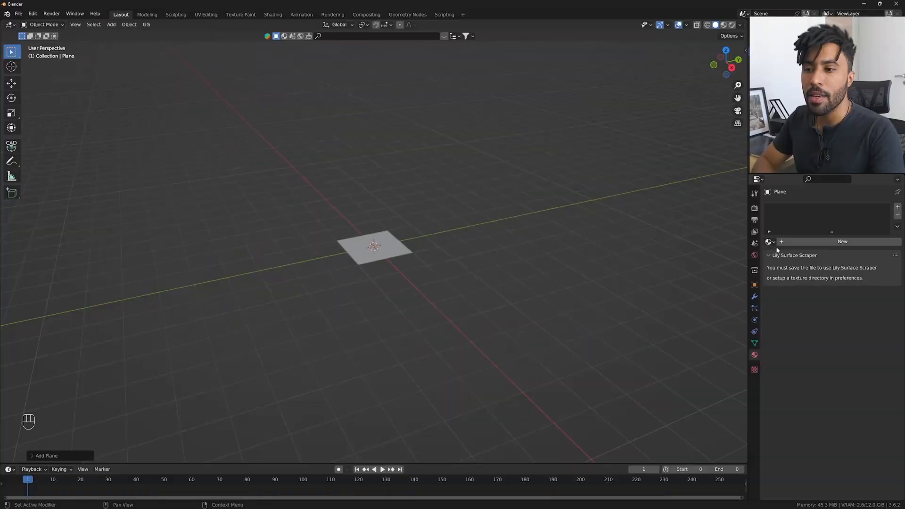
# Step: Assign the aCG_LeafSet015_1K_JPG material to the plane and show the plane from the top in Material Preview
pyautogui.click(769, 241)
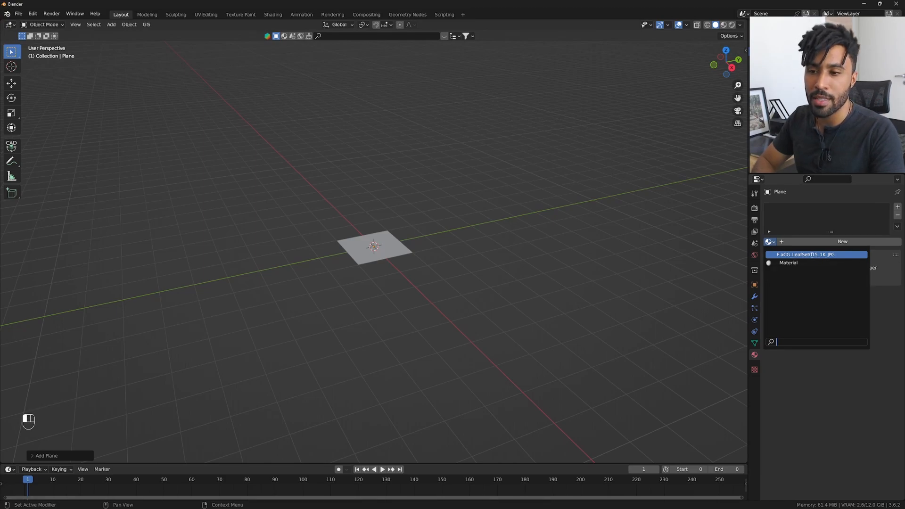
pyautogui.click(816, 254)
pyautogui.scroll(2, 390, 259)
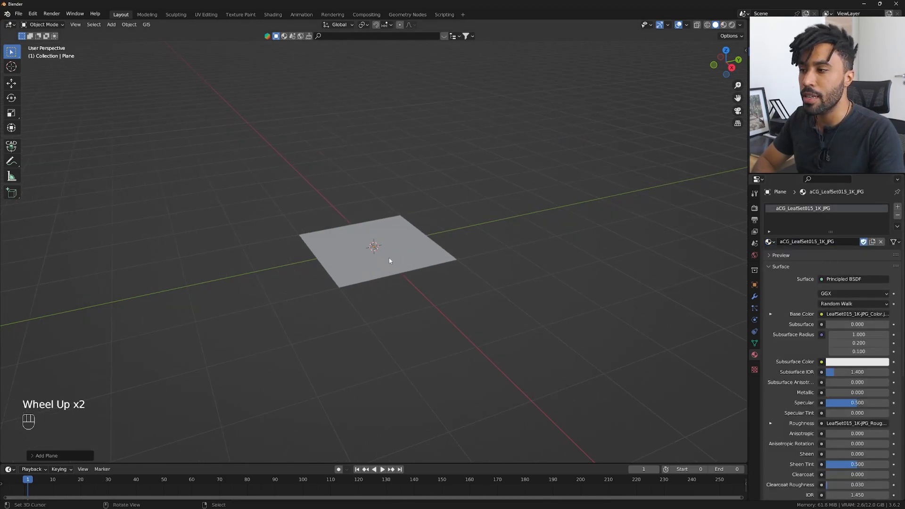
pyautogui.rightClick(379, 280)
pyautogui.moveTo(379, 280); pyautogui.dragTo(401, 277, button='middle')
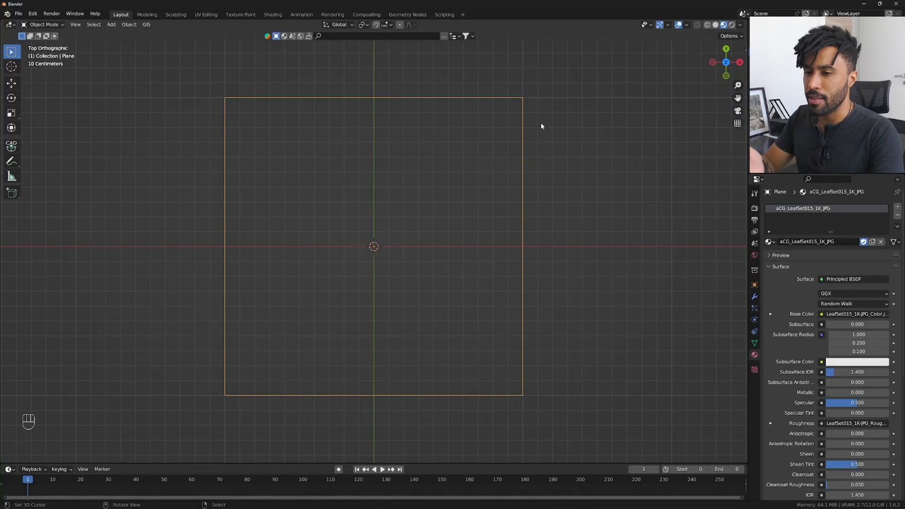
pyautogui.click(812, 241)
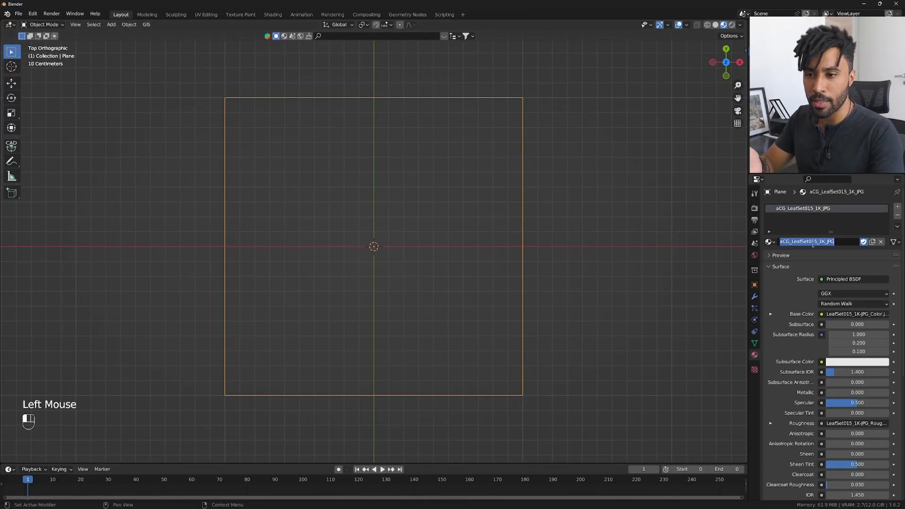
pyautogui.click(834, 347)
pyautogui.scroll(-4, 833, 347)
pyautogui.scroll(5, 824, 341)
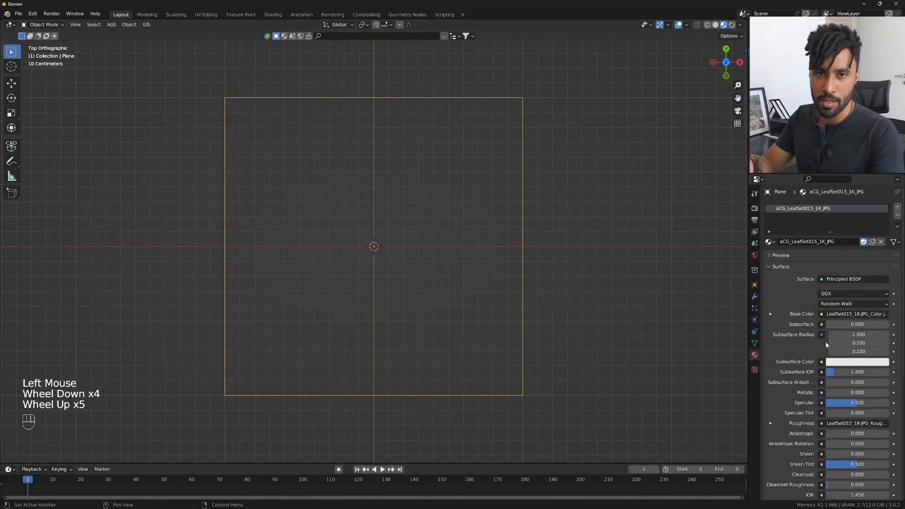
# Step: Split the 3D viewport vertically in two and turn the new area into a Shader Editor showing the leaf material's nodes
pyautogui.moveTo(744, 42); pyautogui.dragTo(393, 36)
pyautogui.click(403, 25)
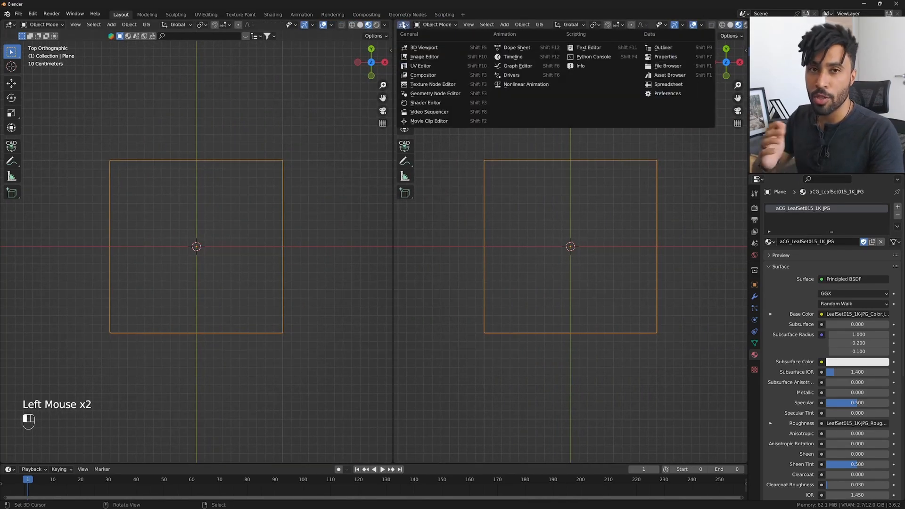
pyautogui.click(426, 102)
pyautogui.moveTo(415, 245); pyautogui.dragTo(446, 183, button='middle')
pyautogui.scroll(3, 549, 191)
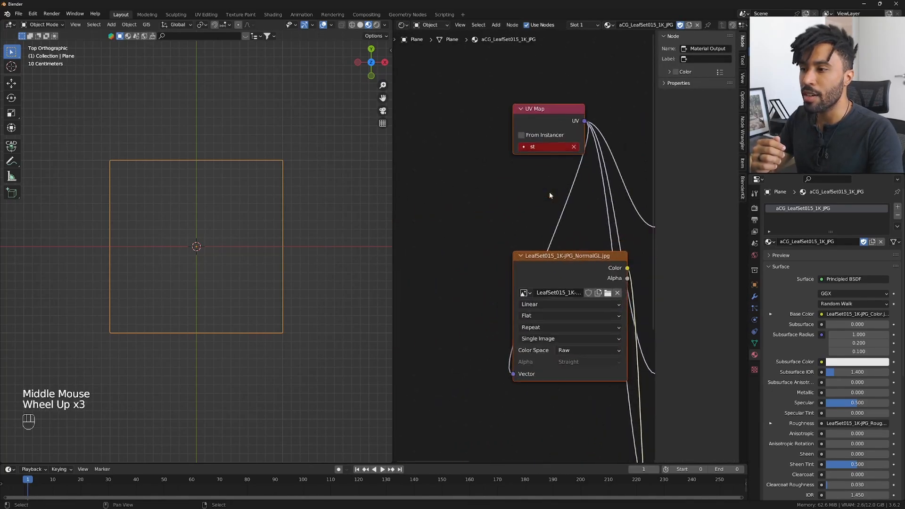
# Step: Move the UV Map node beside the normal texture node and set its UV map to UVMap
pyautogui.rightClick(550, 150)
pyautogui.press('g')
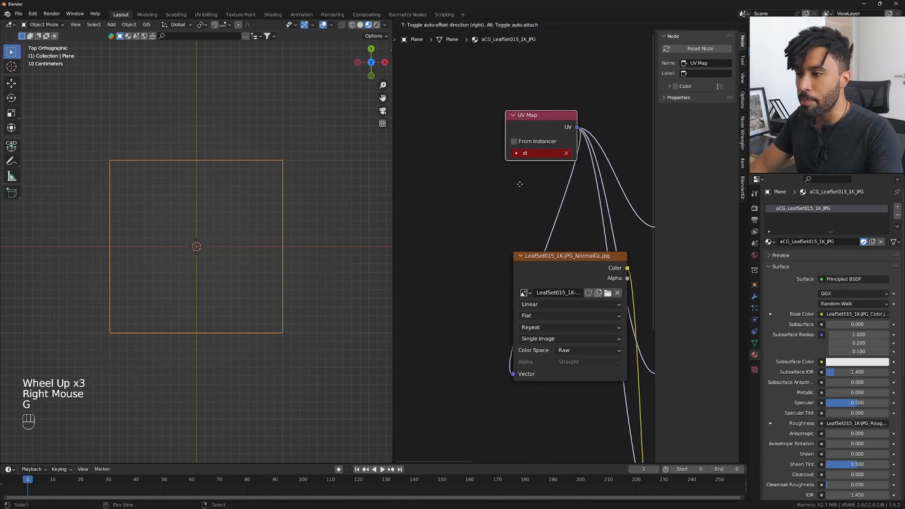
pyautogui.click(426, 327)
pyautogui.click(432, 321)
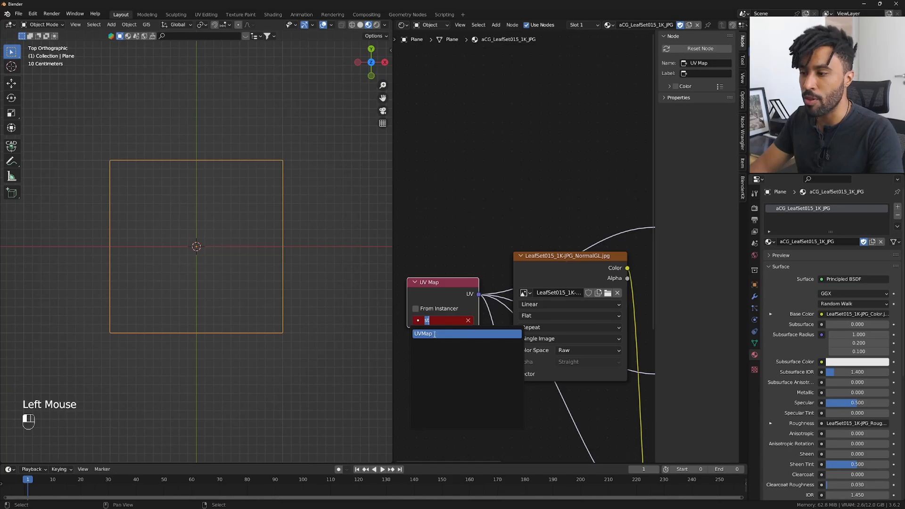
pyautogui.click(434, 334)
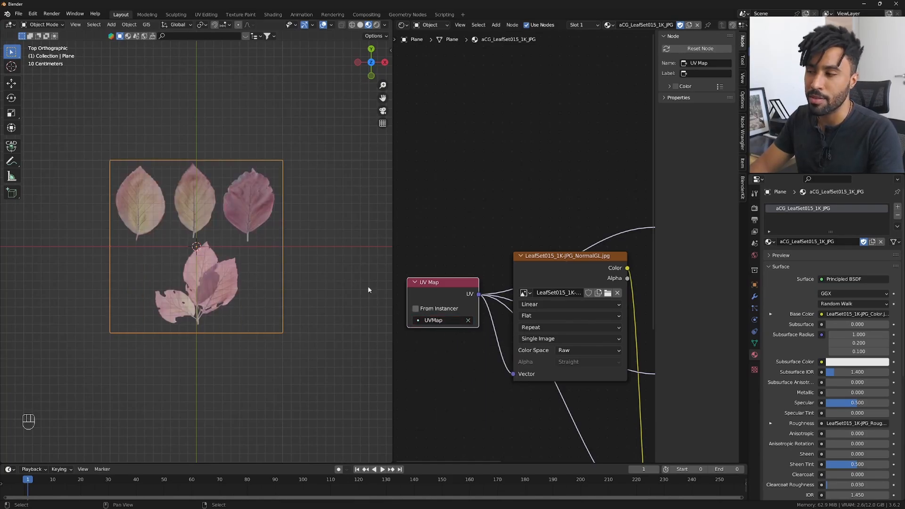
# Step: Delete the UV Map node and move the normal texture node below the opacity texture node
pyautogui.rightClick(449, 293)
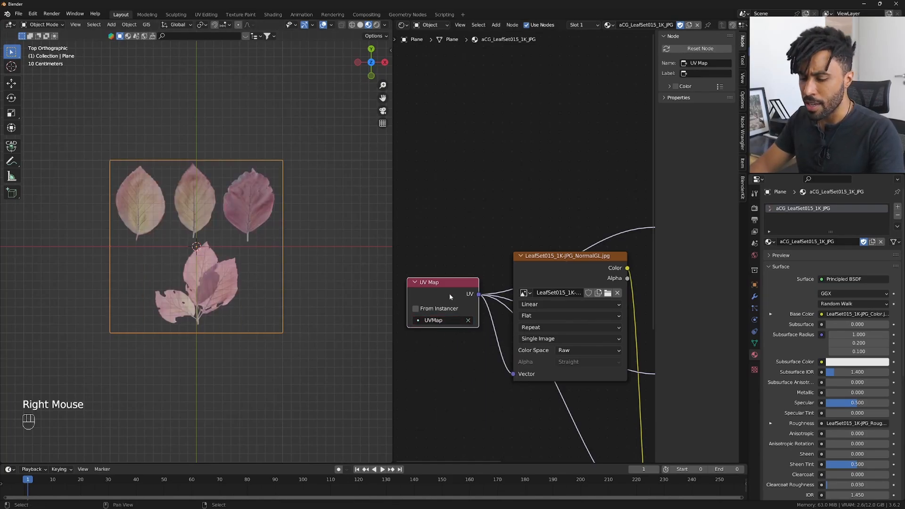
pyautogui.press('Delete')
pyautogui.scroll(-1, 554, 292)
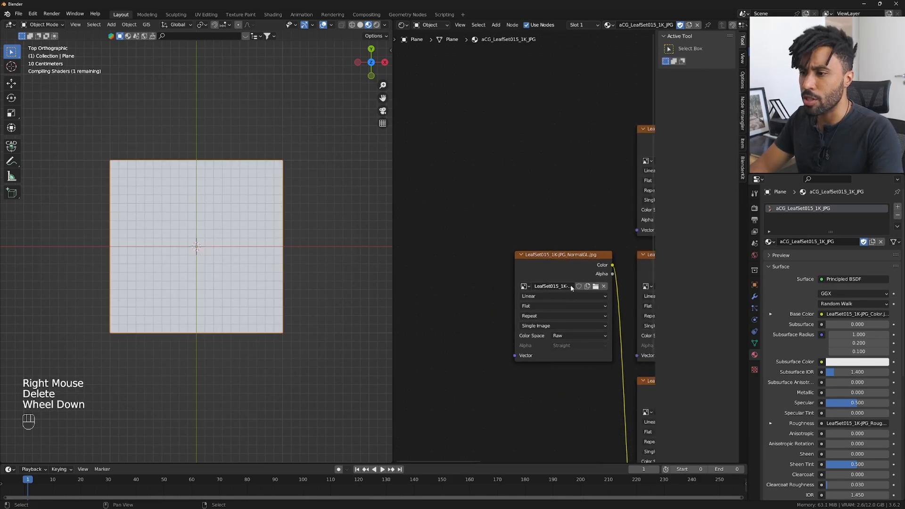
pyautogui.scroll(-2, 570, 285)
pyautogui.scroll(2, 570, 285)
pyautogui.moveTo(565, 278); pyautogui.dragTo(520, 235, button='middle')
pyautogui.press('g')
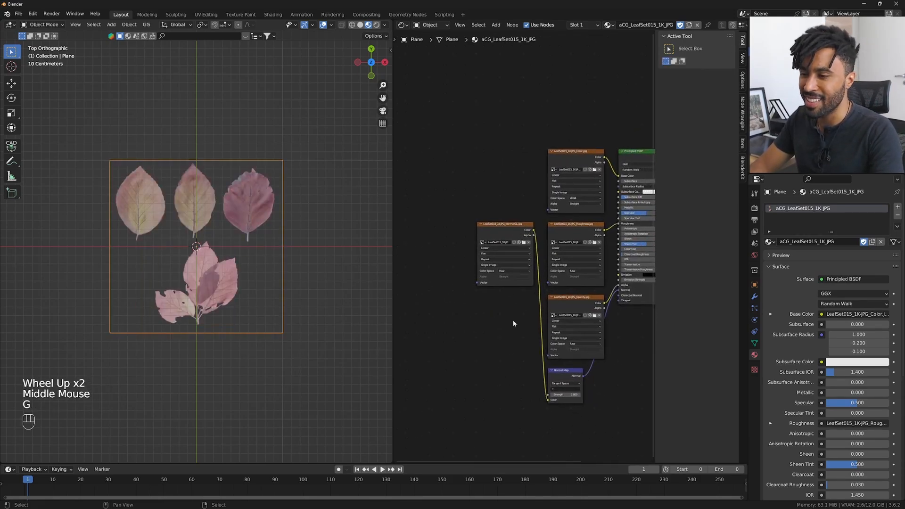
pyautogui.rightClick(513, 319)
pyautogui.rightClick(510, 236)
pyautogui.press('g')
pyautogui.click(504, 366)
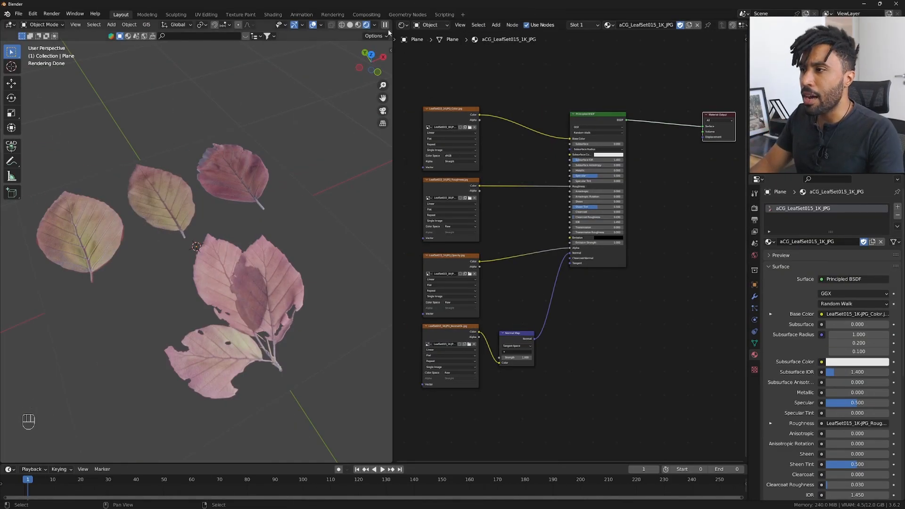
# Step: Merge the Shader Editor area into the 3D viewport and show the plane from the top in Material Preview
pyautogui.moveTo(391, 21); pyautogui.dragTo(429, 28)
pyautogui.scroll(-2, 471, 186)
pyautogui.moveTo(471, 185); pyautogui.dragTo(472, 198, button='middle')
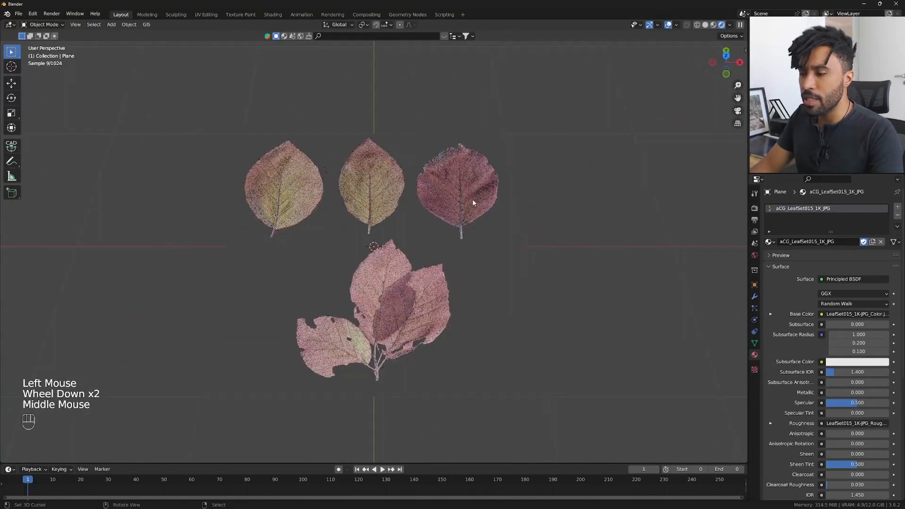
pyautogui.press('KP_7')
pyautogui.press('z')
pyautogui.click(512, 245)
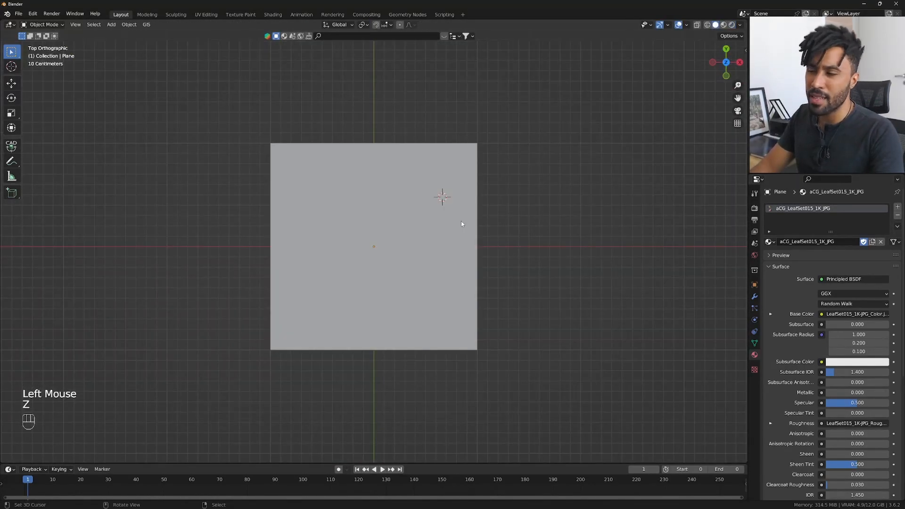
pyautogui.click(724, 24)
pyautogui.scroll(1, 396, 227)
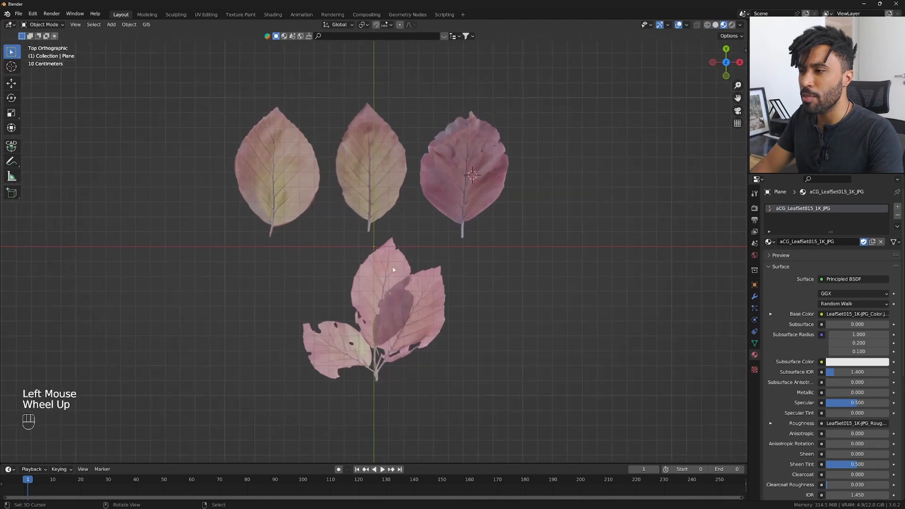
# Step: Enter Edit Mode on the plane and add two vertical loop cuts, one in each gap between the three upper leaves
pyautogui.moveTo(396, 226); pyautogui.dragTo(395, 228, button='middle')
pyautogui.rightClick(395, 228)
pyautogui.scroll(-2, 432, 256)
pyautogui.press('KP_7')
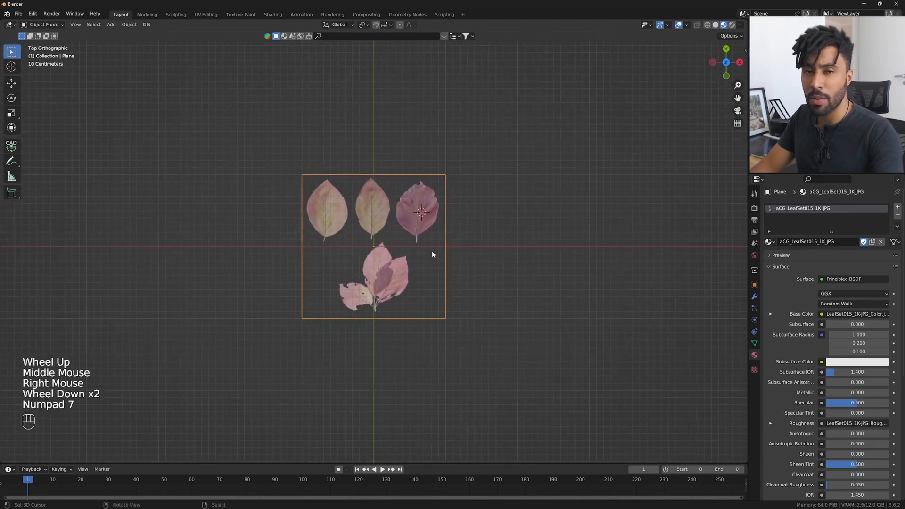
pyautogui.press('Tab')
pyautogui.scroll(3, 357, 238)
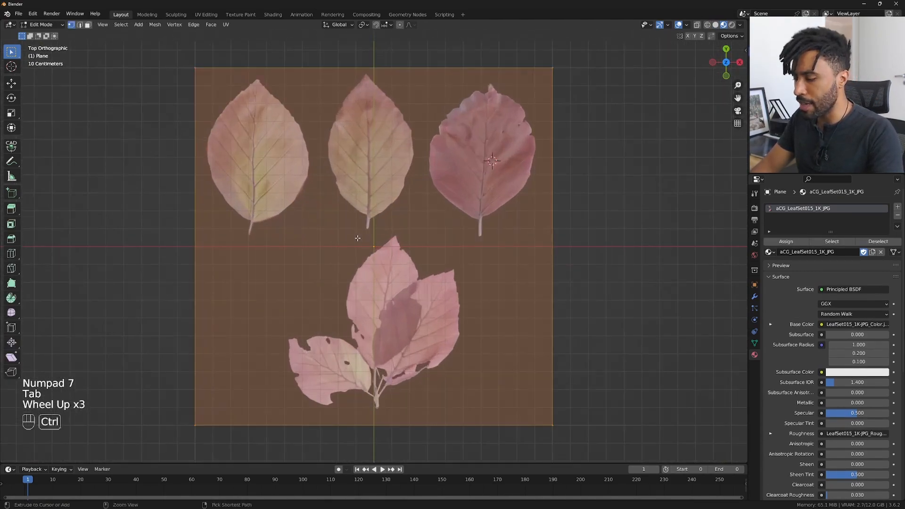
pyautogui.hotkey('ctrl', 'r')
pyautogui.moveTo(374, 94); pyautogui.dragTo(480, 133)
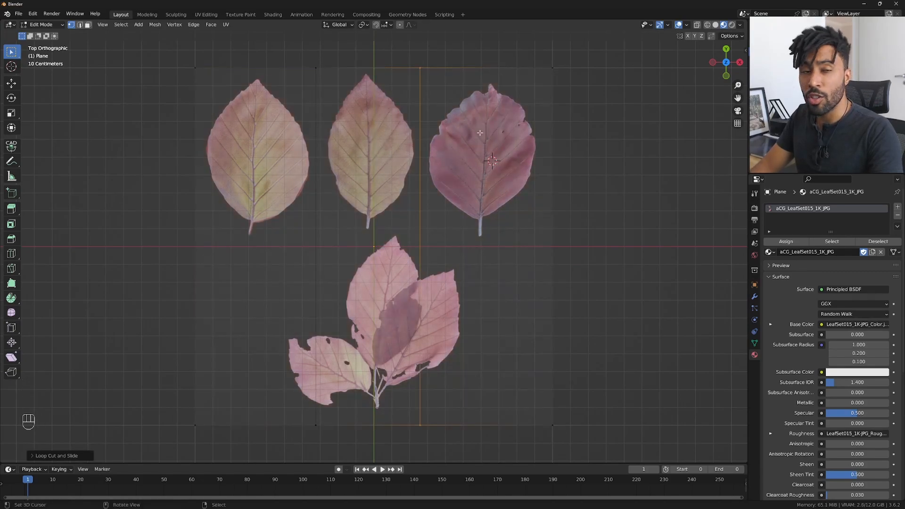
# Step: Add a horizontal loop cut across the middle of the plane, just below the three leaf stems
pyautogui.hotkey('ctrl', 'r')
pyautogui.click(558, 232)
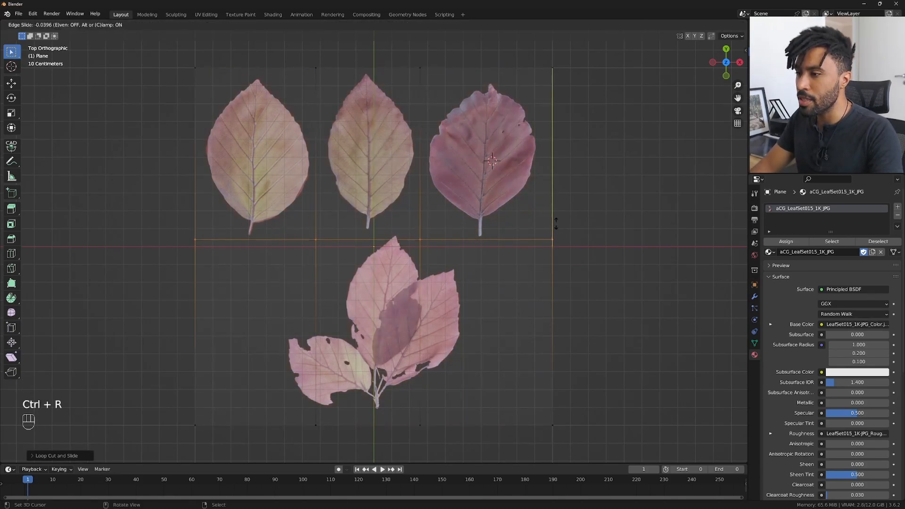
pyautogui.click(558, 231)
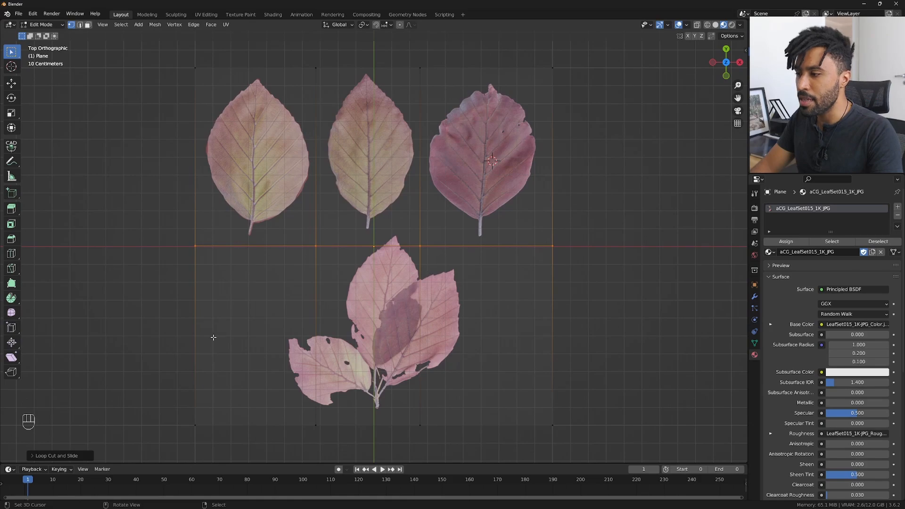
# Step: Delete the vertices along the plane's lower edge to remove the half with the leaf cluster
pyautogui.scroll(-3, 213, 337)
pyautogui.moveTo(196, 338); pyautogui.dragTo(551, 401)
pyautogui.press('x')
pyautogui.click(381, 321)
pyautogui.scroll(5, 432, 270)
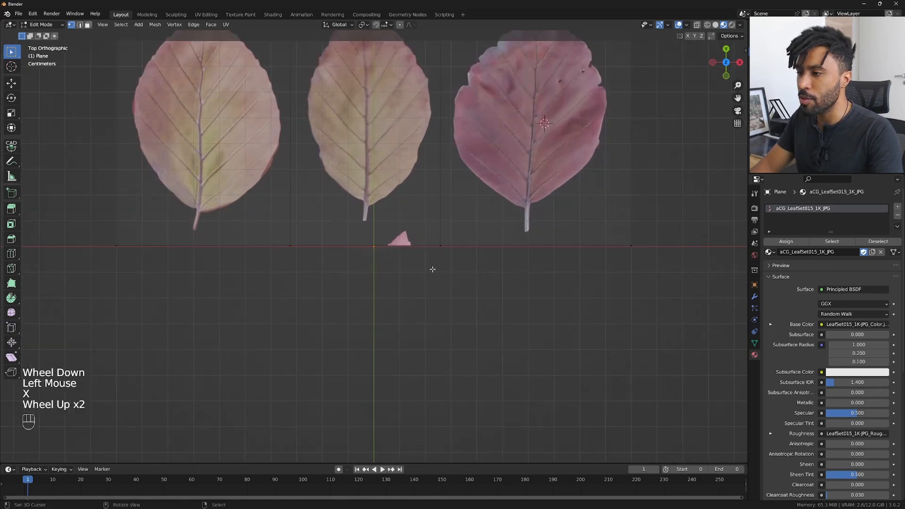
pyautogui.scroll(-1, 433, 270)
pyautogui.keyDown('shift'); pyautogui.moveTo(414, 245); pyautogui.dragTo(438, 302, button='middle'); pyautogui.keyUp('shift')
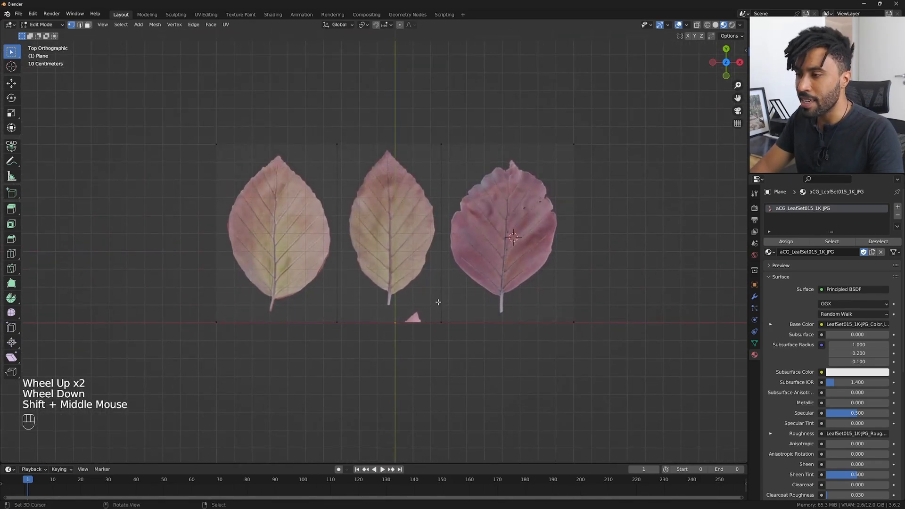
# Step: Split the middle leaf's face from the rest of the plane's mesh and test moving it
pyautogui.press('3')
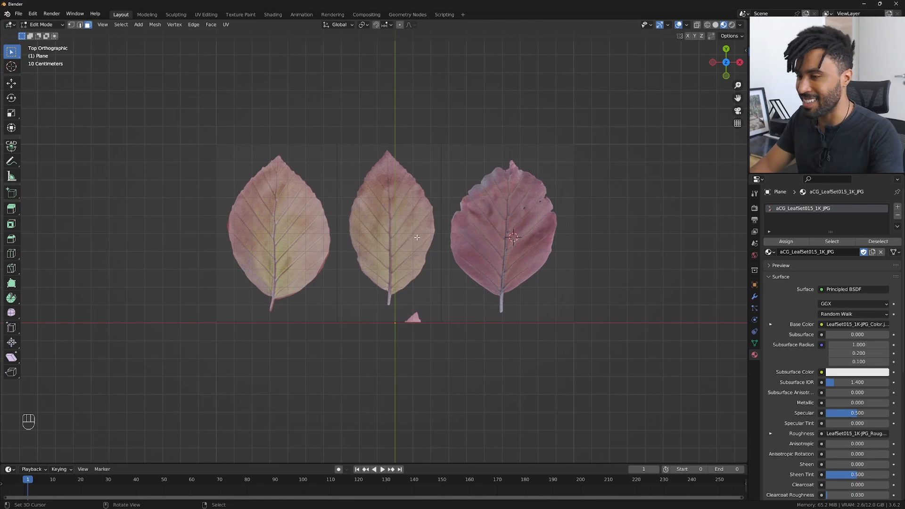
pyautogui.rightClick(403, 281)
pyautogui.press('g')
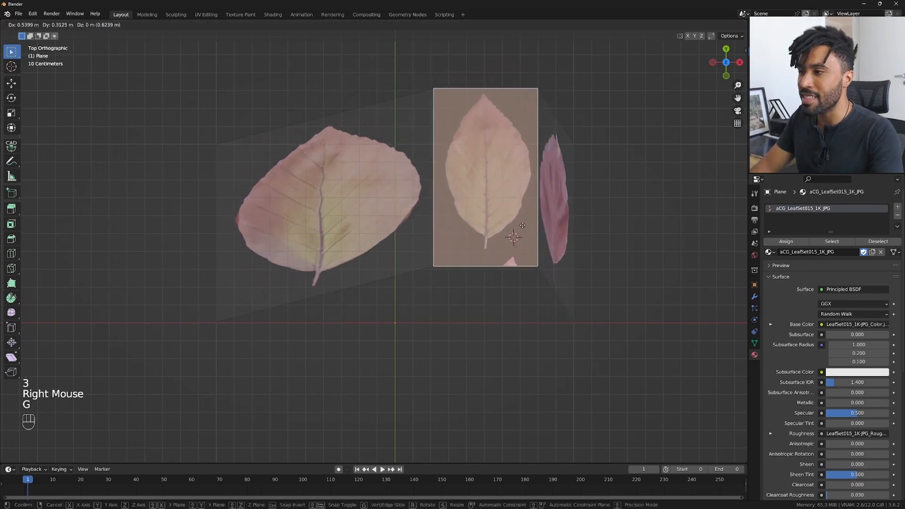
pyautogui.rightClick(498, 235)
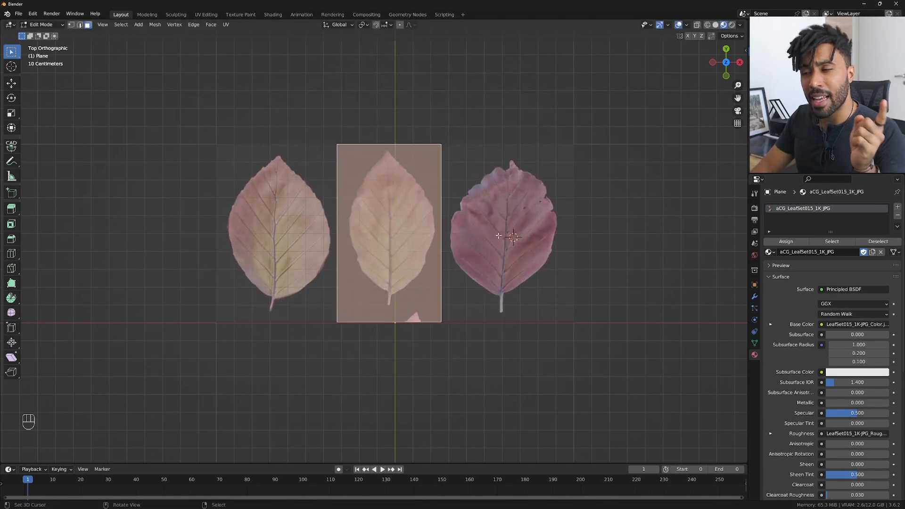
pyautogui.press('y')
pyautogui.press('g')
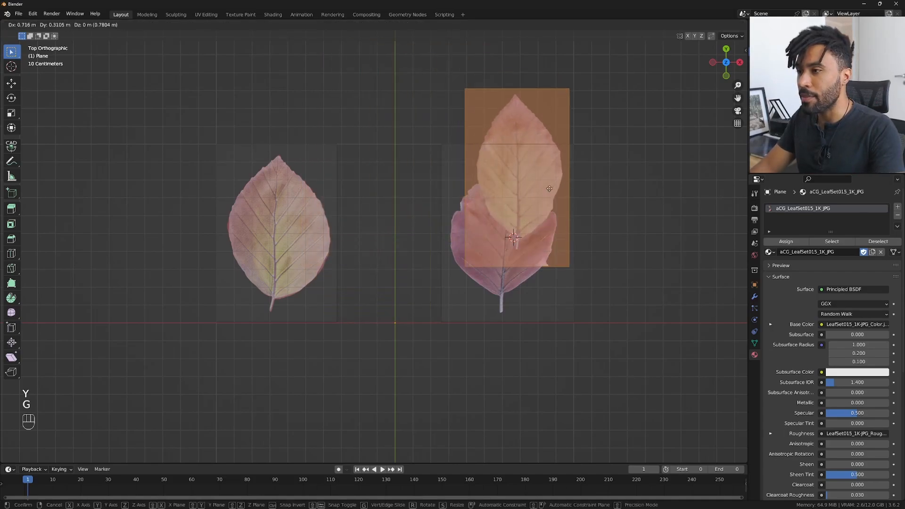
pyautogui.rightClick(508, 212)
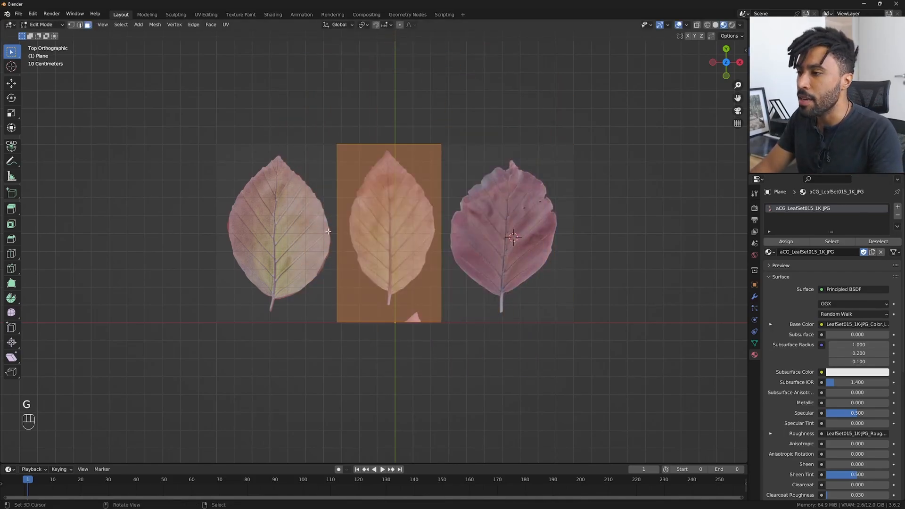
# Step: Compare the vertex, edge and face selection modes on the lower edge of the middle leaf's face
pyautogui.keyDown('shift'); pyautogui.moveTo(449, 337); pyautogui.dragTo(475, 288, button='middle'); pyautogui.keyUp('shift')
pyautogui.scroll(2, 475, 288)
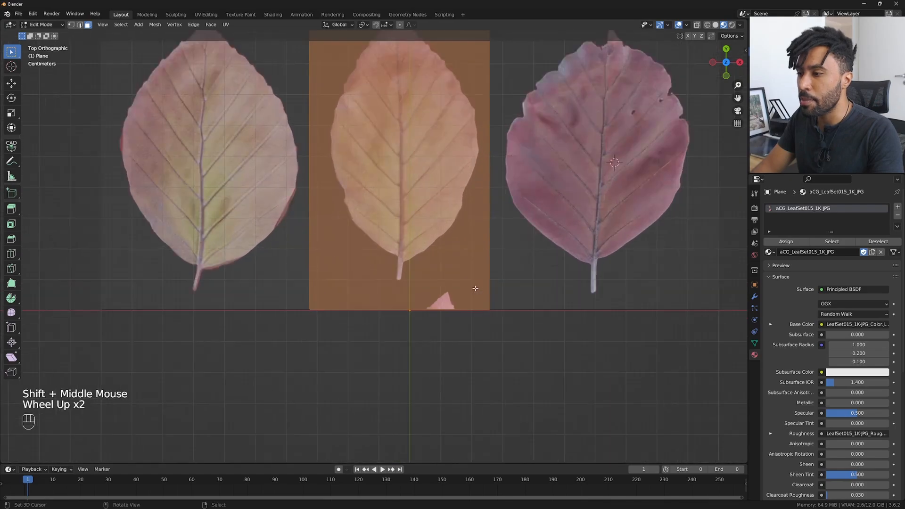
pyautogui.rightClick(446, 305)
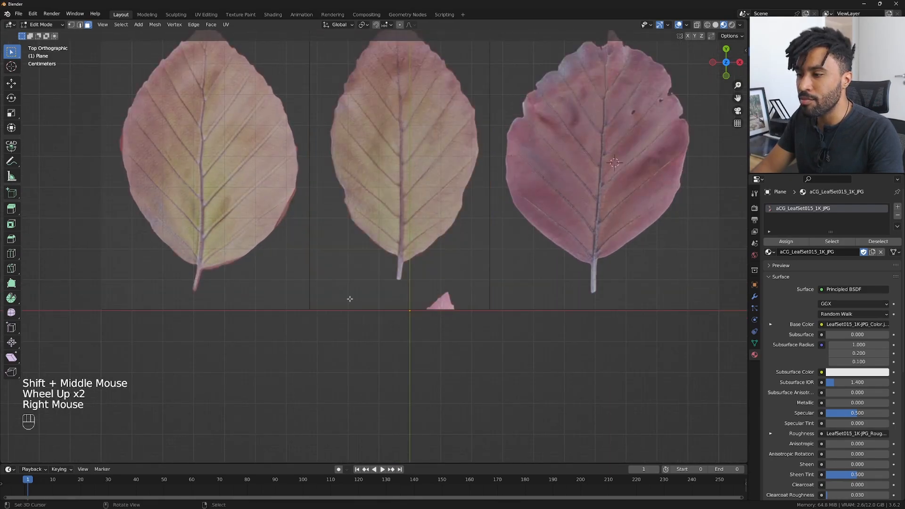
pyautogui.press('2')
pyautogui.press('3')
pyautogui.rightClick(389, 310)
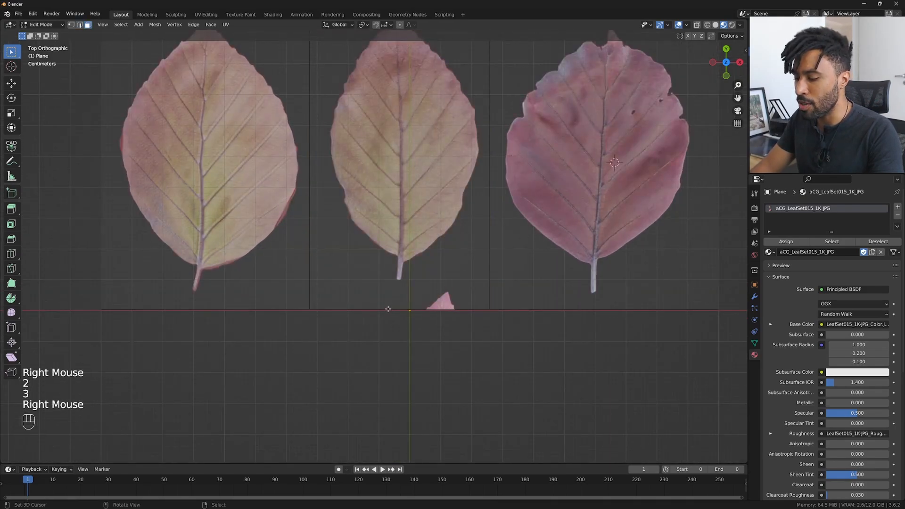
pyautogui.press('2')
pyautogui.rightClick(390, 309)
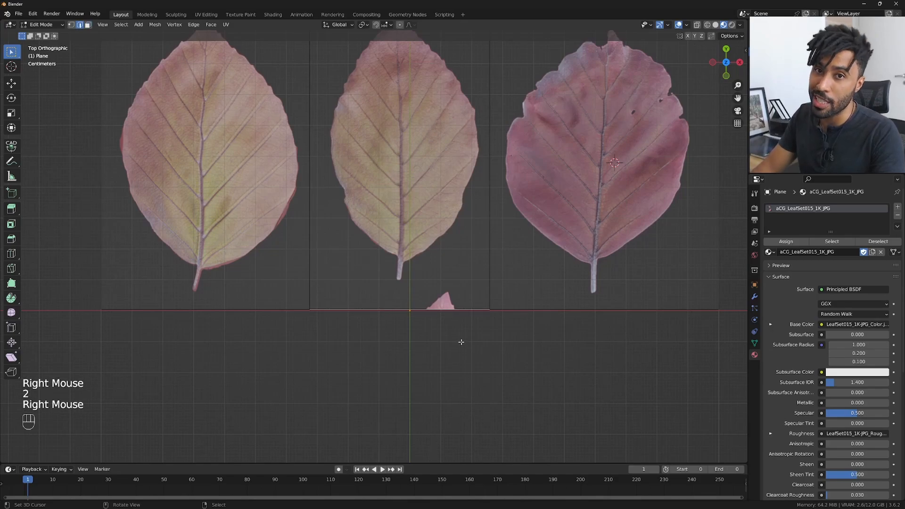
pyautogui.press('1')
pyautogui.press('2')
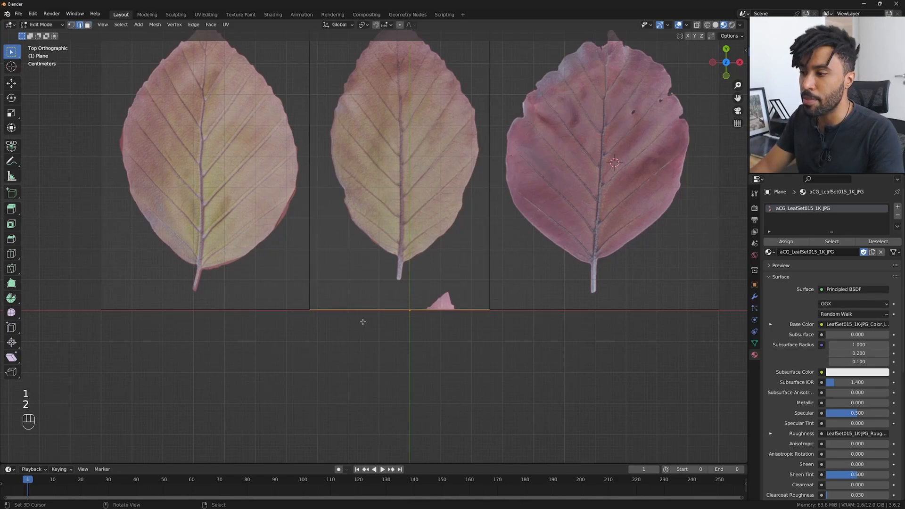
pyautogui.press('1')
pyautogui.press('2')
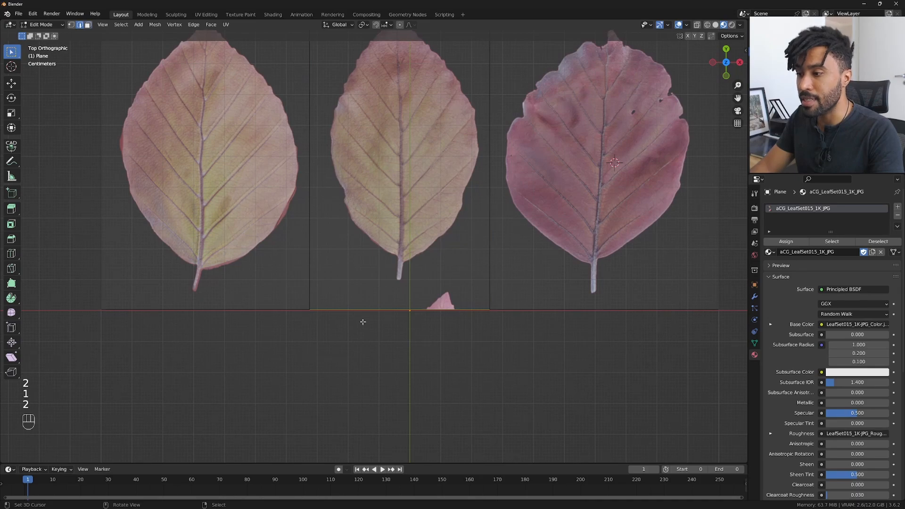
pyautogui.press('3')
# Step: Slide the lower edge of the middle leaf's face up to just below the stem, cutting off the stray leaf tip
pyautogui.rightClick(401, 311)
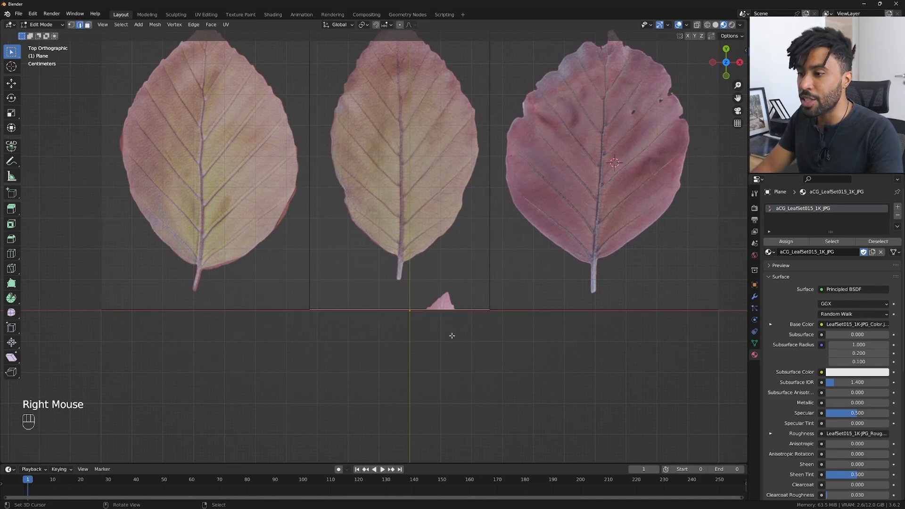
pyautogui.press('g')
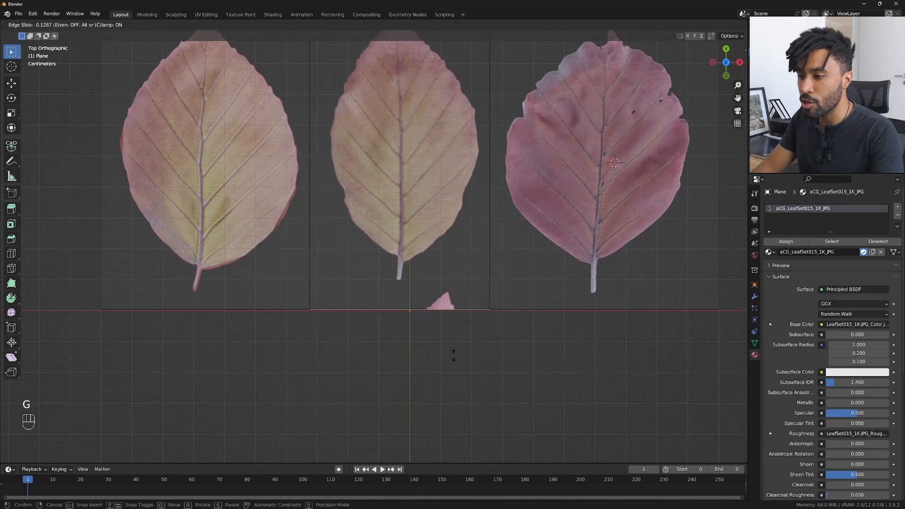
pyautogui.press('g')
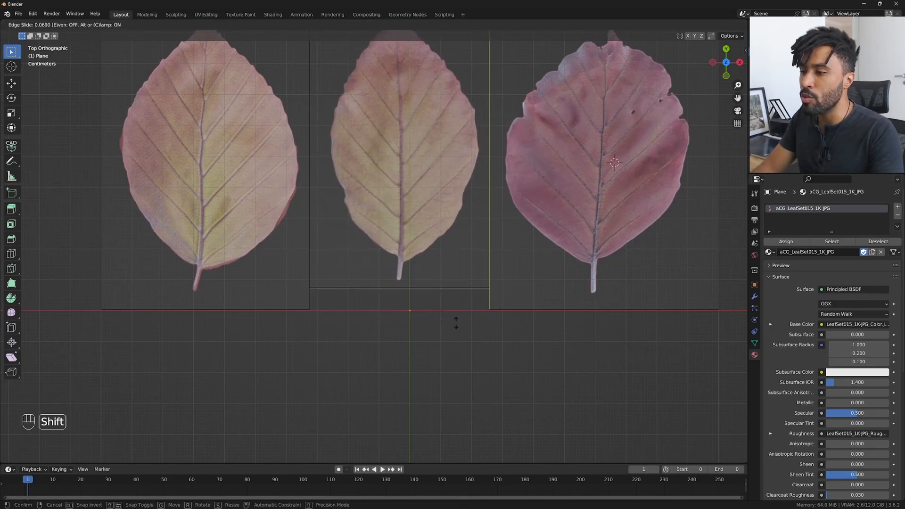
pyautogui.click(456, 299)
pyautogui.scroll(-2, 391, 283)
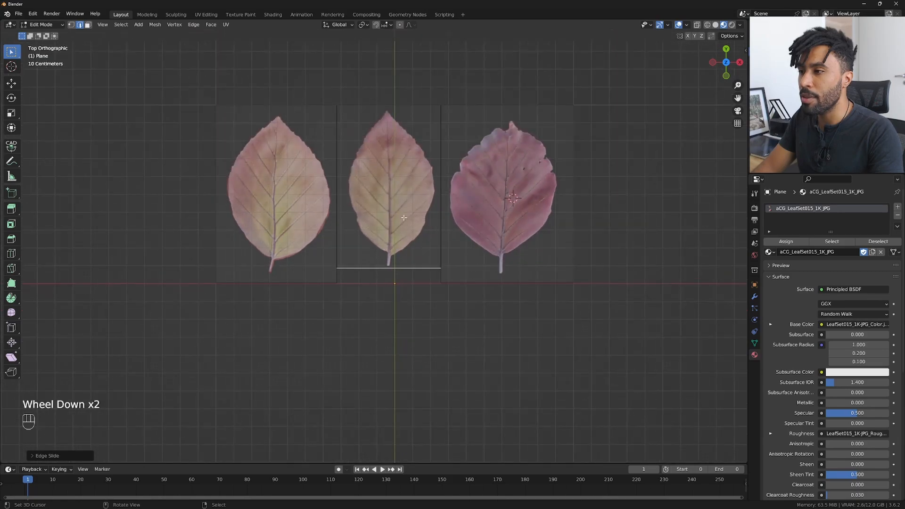
pyautogui.scroll(2, 387, 257)
pyautogui.scroll(-3, 361, 264)
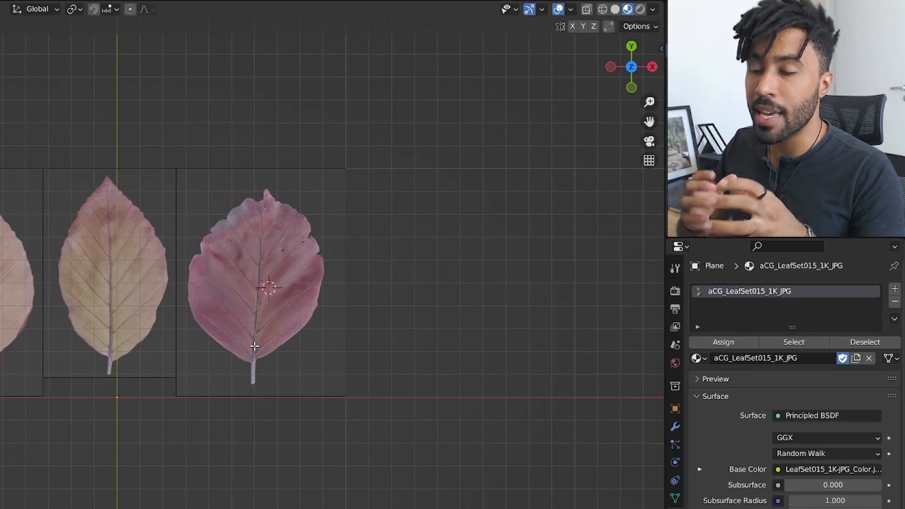
pyautogui.press('Tab')
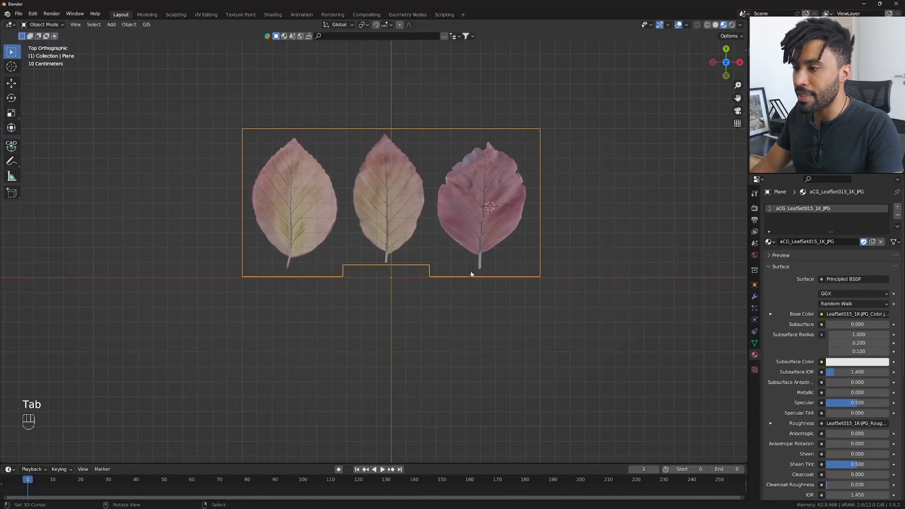
pyautogui.press('g')
pyautogui.rightClick(444, 236)
pyautogui.press('Tab')
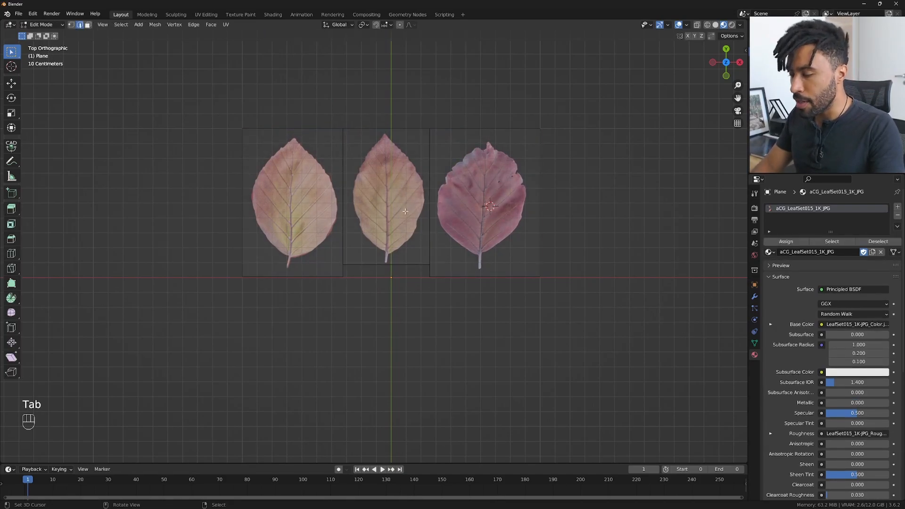
# Step: Separate the whole leaf mesh into individual objects by loose parts and return to Object Mode
pyautogui.press('a')
pyautogui.press('p')
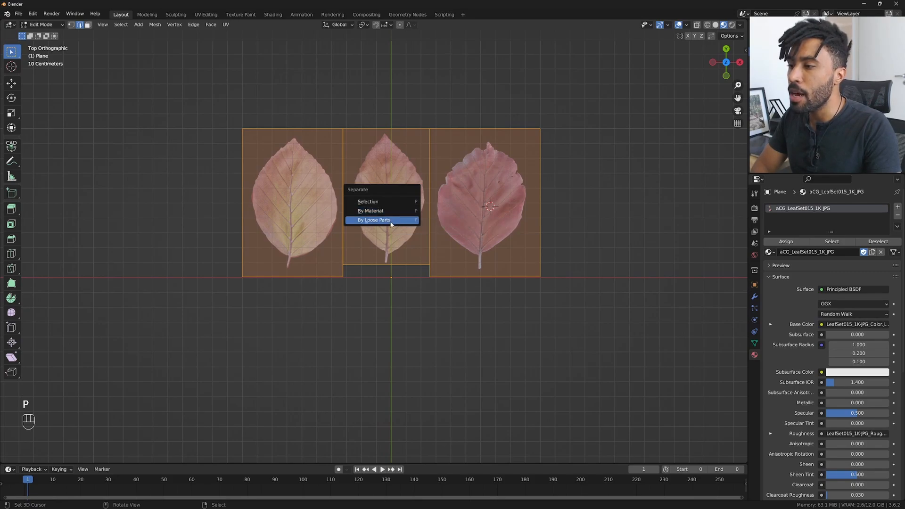
pyautogui.click(377, 220)
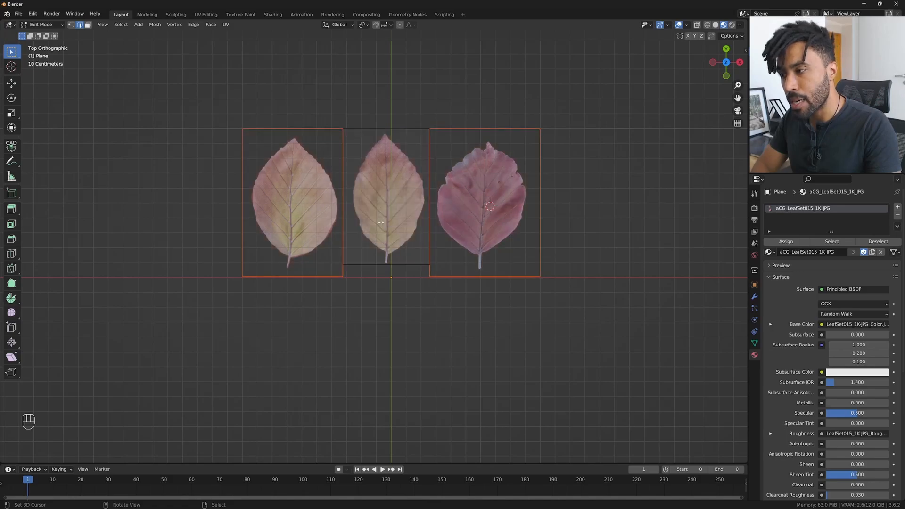
pyautogui.press('Tab')
# Step: Try to move each of the three leaf planes on its own
pyautogui.rightClick(503, 239)
pyautogui.press('g')
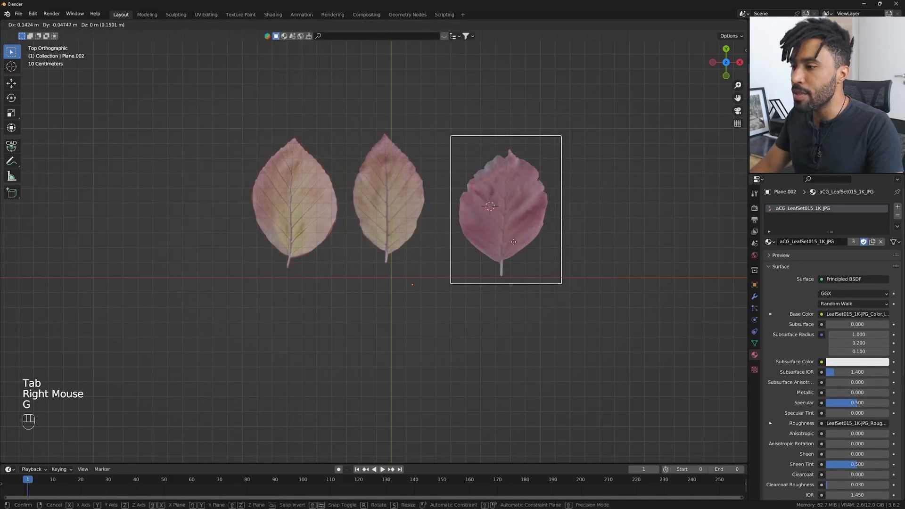
pyautogui.rightClick(422, 215)
pyautogui.rightClick(410, 214)
pyautogui.press('g')
pyautogui.rightClick(502, 215)
pyautogui.rightClick(328, 208)
pyautogui.press('g')
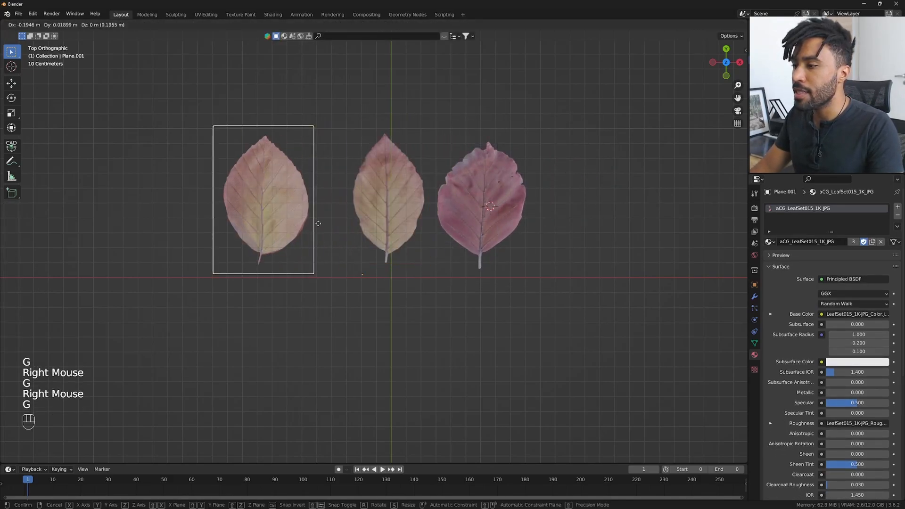
pyautogui.rightClick(352, 239)
# Step: Try to rotate the leaf planes to check which point they pivot around
pyautogui.press('r')
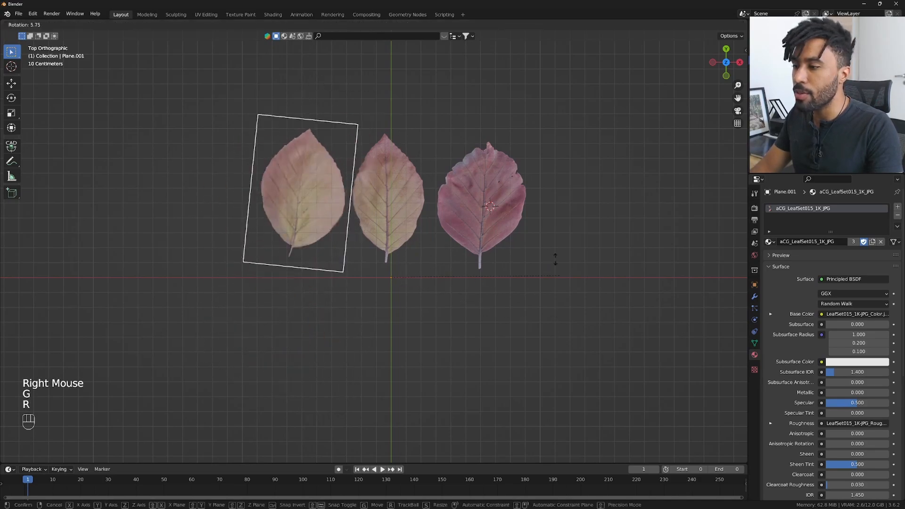
pyautogui.rightClick(361, 194)
pyautogui.rightClick(360, 192)
pyautogui.press('r')
pyautogui.rightClick(598, 266)
pyautogui.rightClick(528, 186)
pyautogui.press('r')
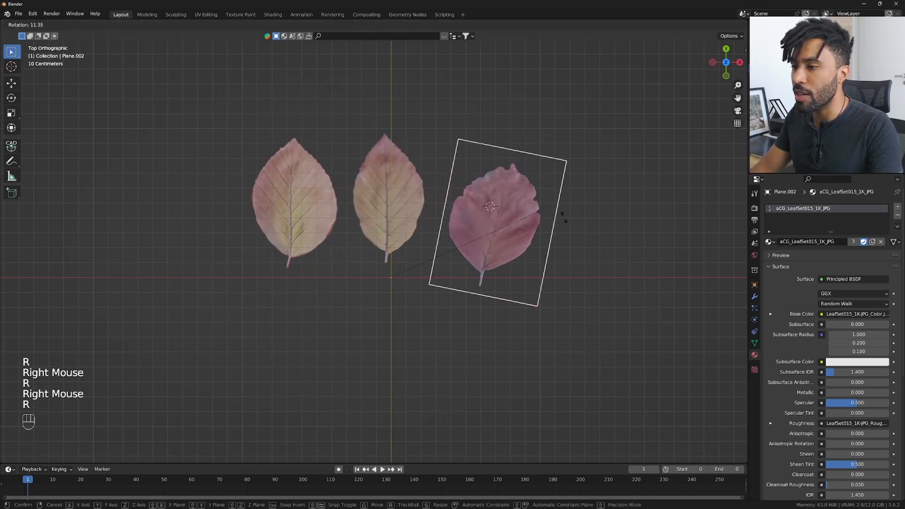
pyautogui.rightClick(527, 140)
# Step: Set the origin of all three leaf planes to their geometry
pyautogui.press('a')
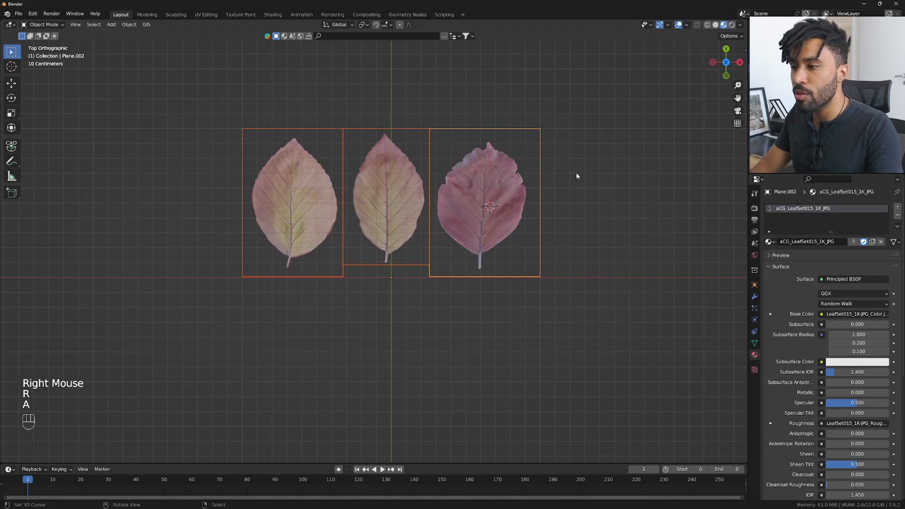
pyautogui.press('w')
pyautogui.moveTo(576, 173)
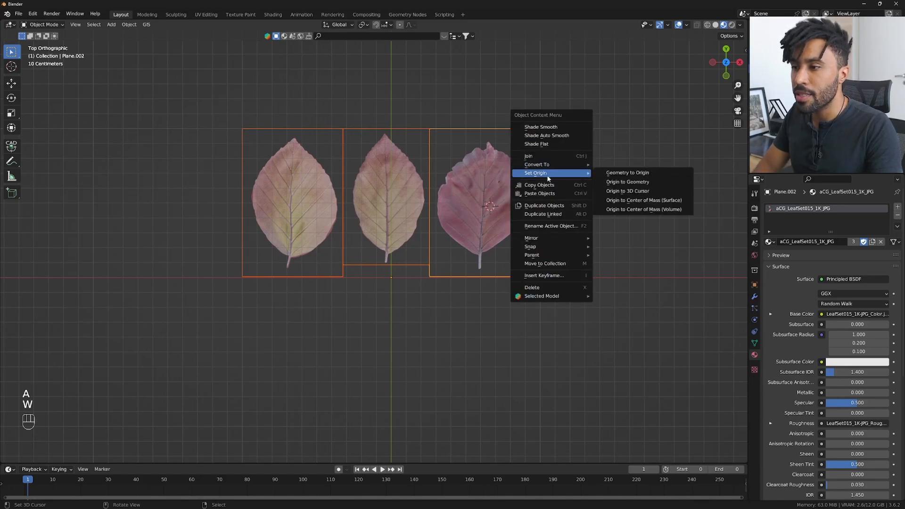
pyautogui.click(645, 182)
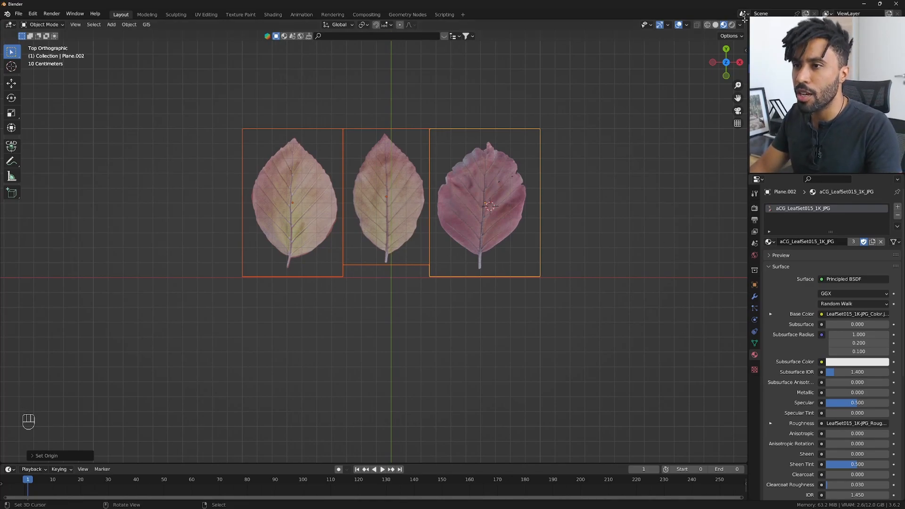
# Step: Split off a narrow area beside the 3D viewport, make it an Outliner and widen it slightly
pyautogui.moveTo(744, 18); pyautogui.dragTo(609, 23)
pyautogui.click(619, 24)
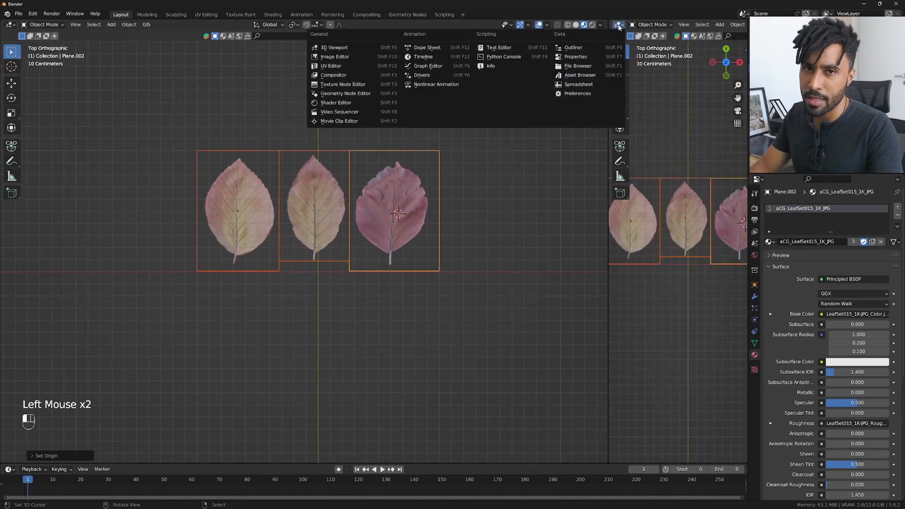
pyautogui.click(603, 47)
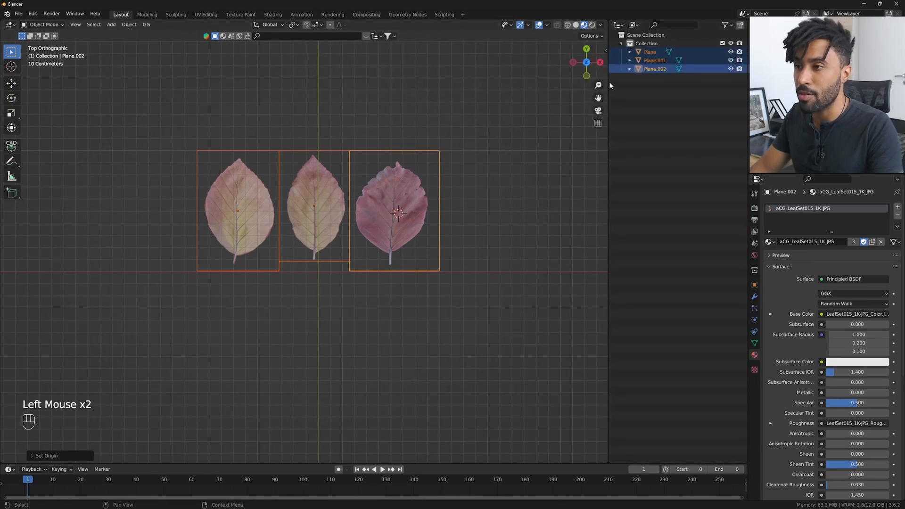
pyautogui.moveTo(609, 81); pyautogui.dragTo(590, 81)
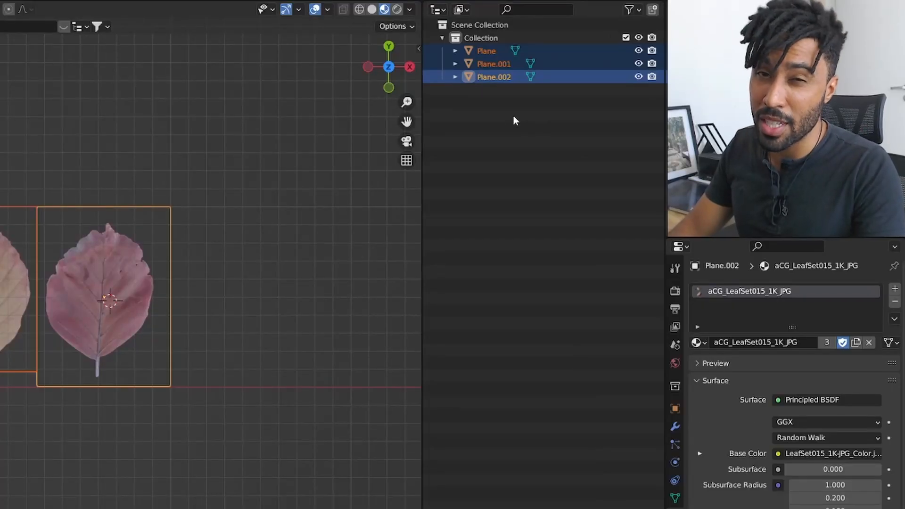
# Step: Rename the Plane object as Folha, and batch rename all three leaf objects using Set Name with the new name Folha
pyautogui.click(490, 51)
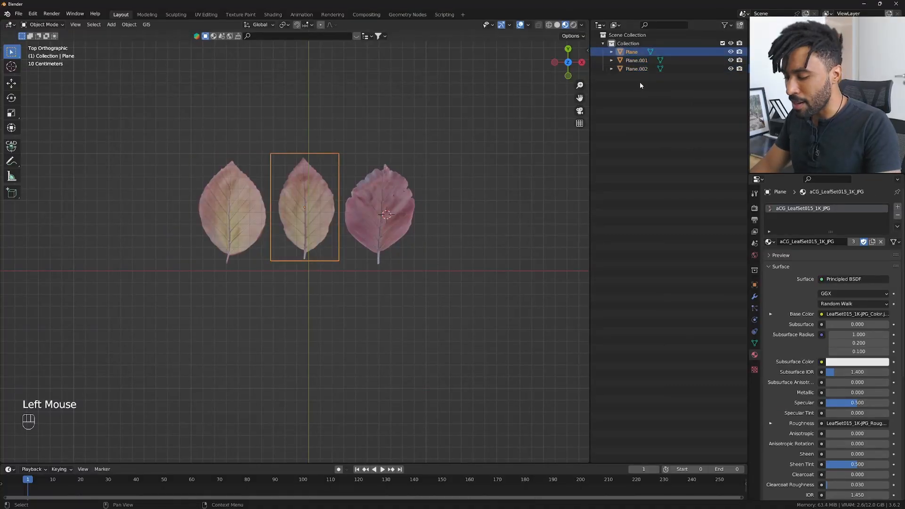
pyautogui.press('F2')
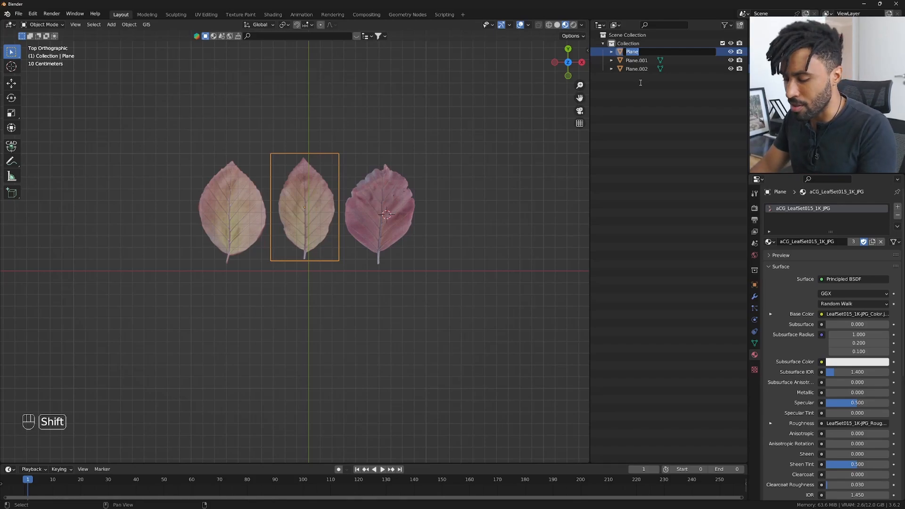
pyautogui.moveTo(622, 97); pyautogui.dragTo(633, 52)
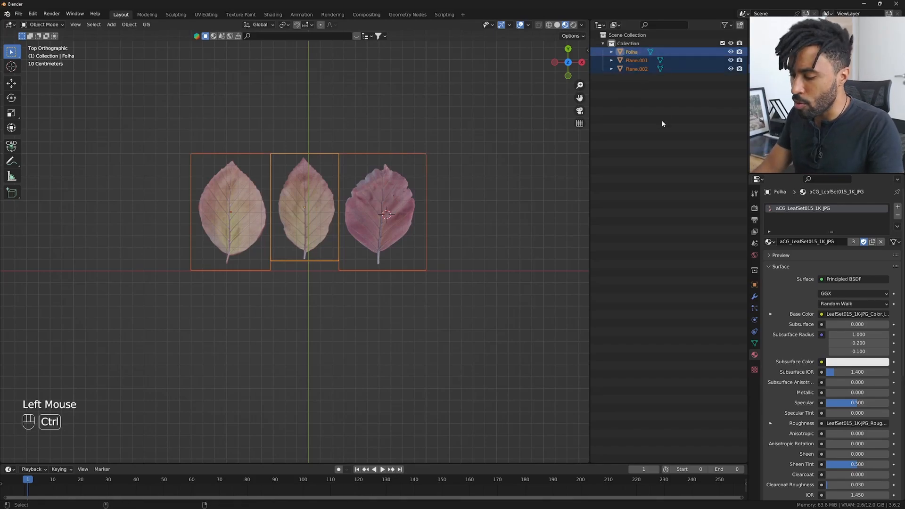
pyautogui.hotkey('ctrl', 'F2')
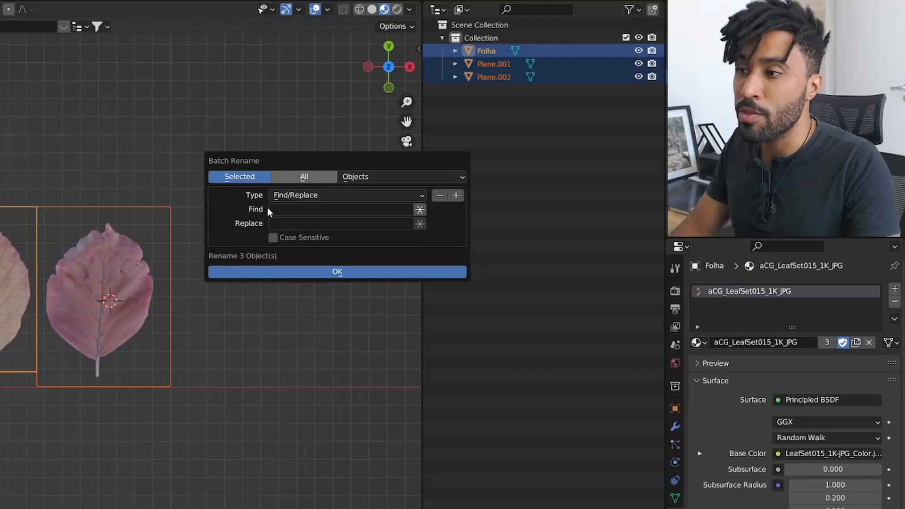
pyautogui.click(303, 195)
pyautogui.click(302, 224)
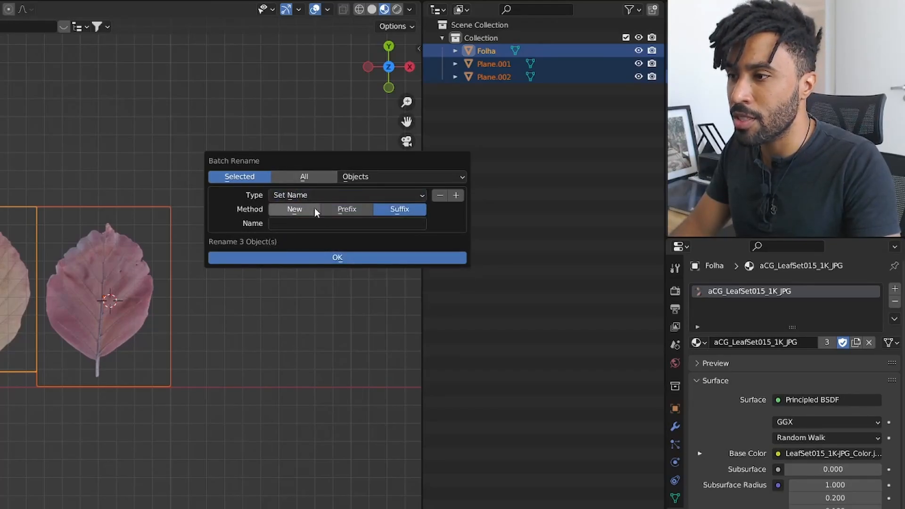
pyautogui.click(310, 208)
pyautogui.click(308, 224)
pyautogui.write('Folha')
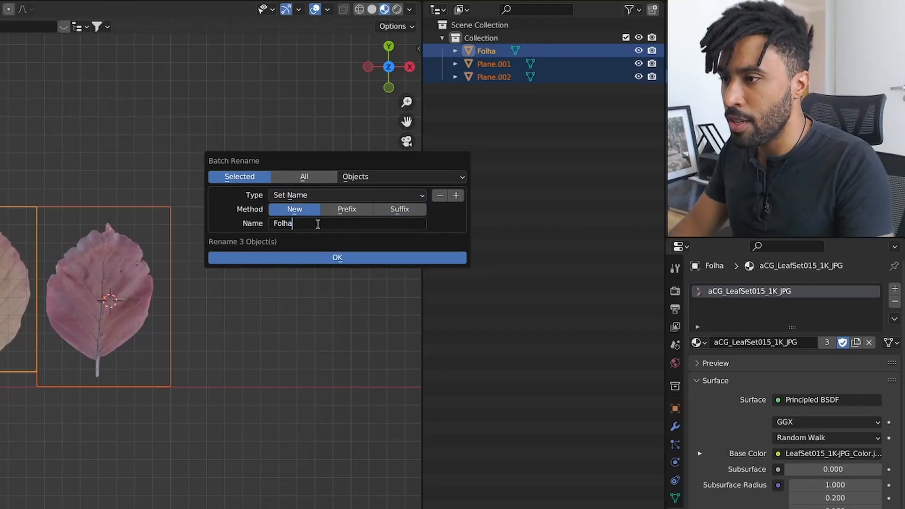
pyautogui.click(322, 258)
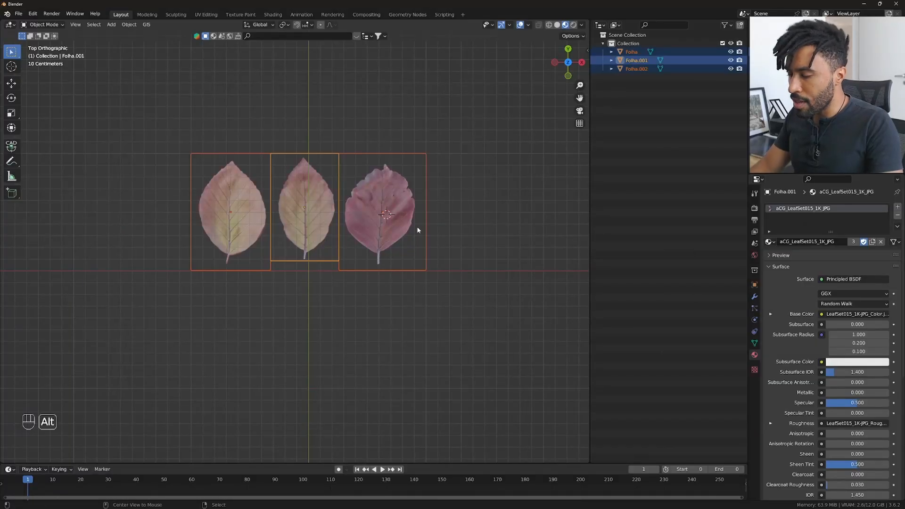
# Step: Clear the location of the three leaf objects so they stack at the world origin
pyautogui.hotkey('alt', 'g')
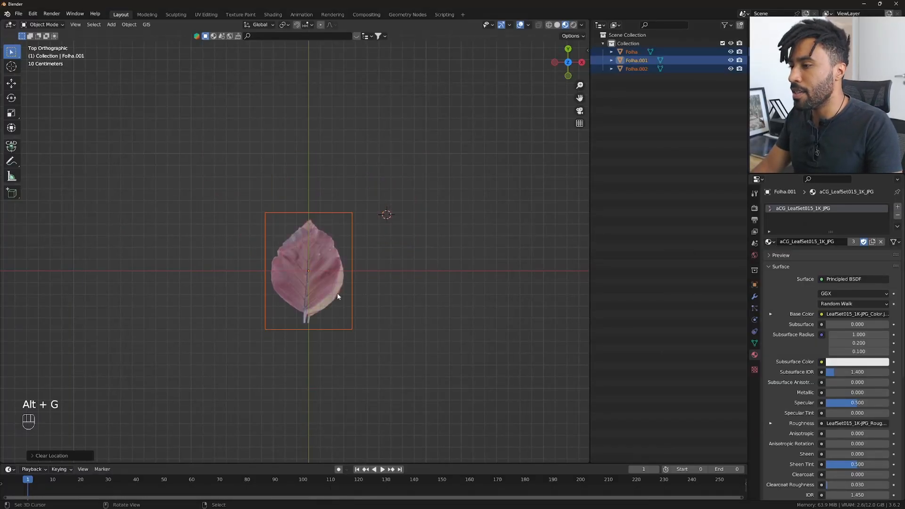
pyautogui.press('g')
pyautogui.rightClick(293, 271)
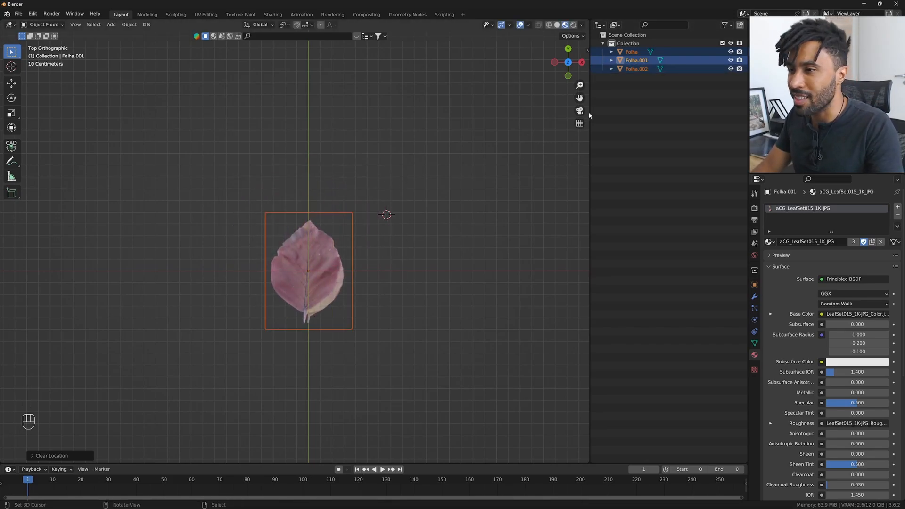
# Step: Narrow the Outliner area and rename the leaves' collection as Folhas
pyautogui.moveTo(589, 112); pyautogui.dragTo(622, 96)
pyautogui.doubleClick(666, 43)
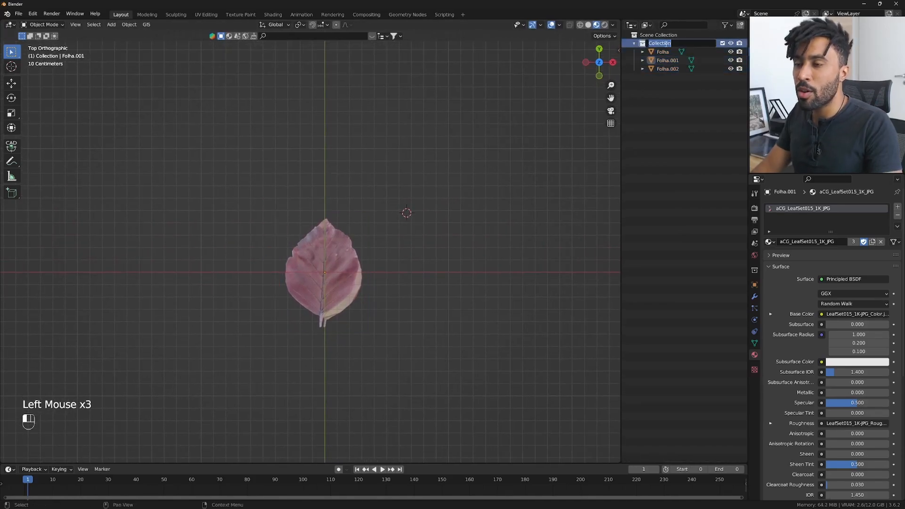
pyautogui.write('Folhas')
pyautogui.press('Return')
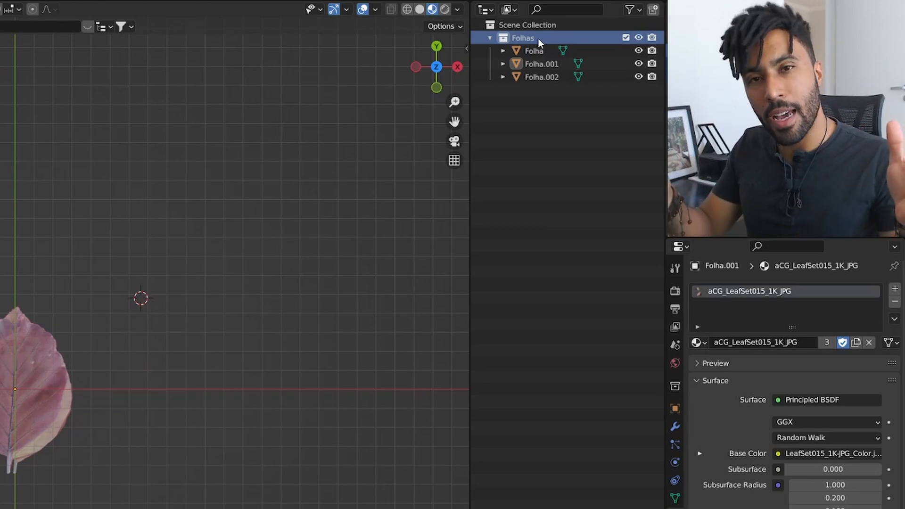
# Step: Reset the 3D cursor to the world origin and exclude the Folhas collection from the view layer
pyautogui.moveTo(236, 212); pyautogui.dragTo(263, 226, button='middle')
pyautogui.scroll(-2, 264, 226)
pyautogui.hotkey('shift', 'c')
pyautogui.scroll(-2, 264, 226)
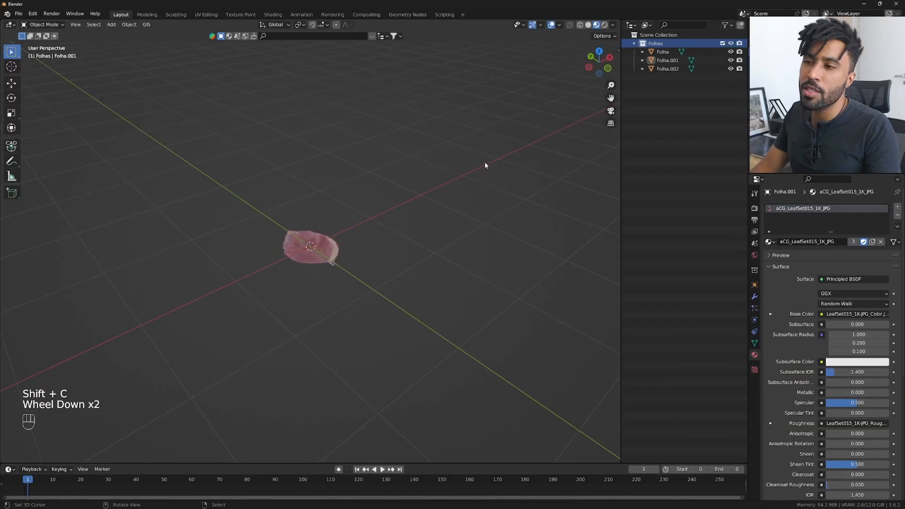
pyautogui.click(722, 43)
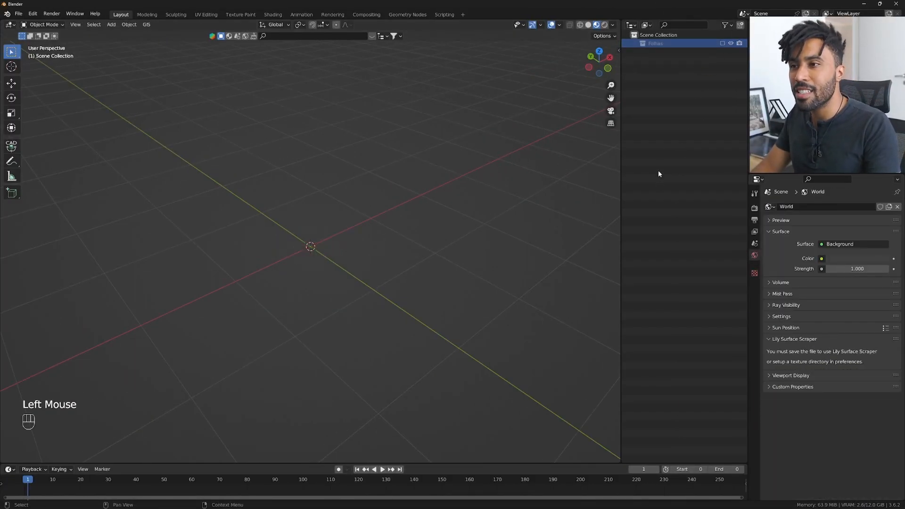
# Step: Create a new collection in the Scene Collection and name it Emiter
pyautogui.click(657, 146)
pyautogui.press('c')
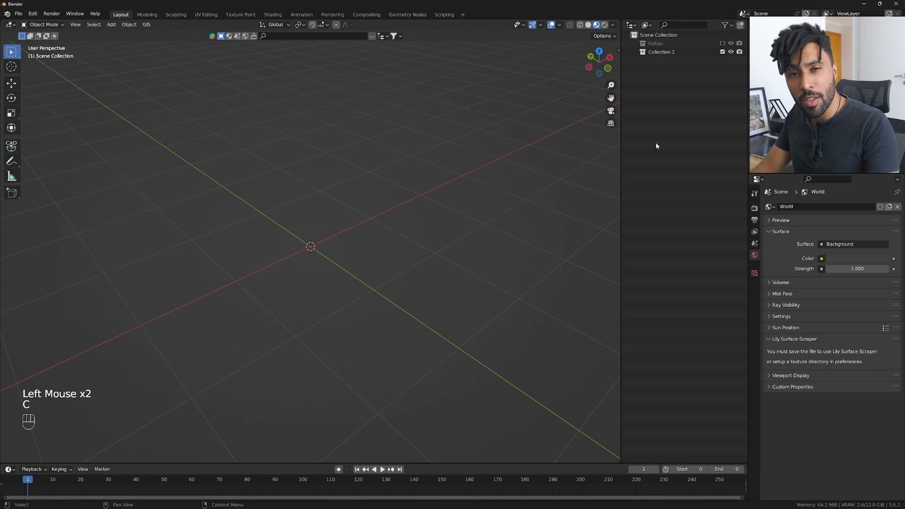
pyautogui.rightClick(656, 105)
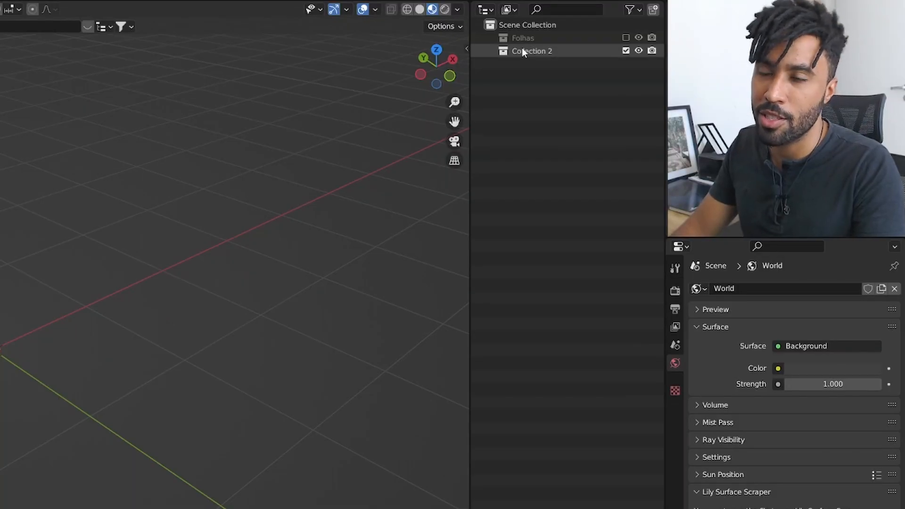
pyautogui.doubleClick(523, 50)
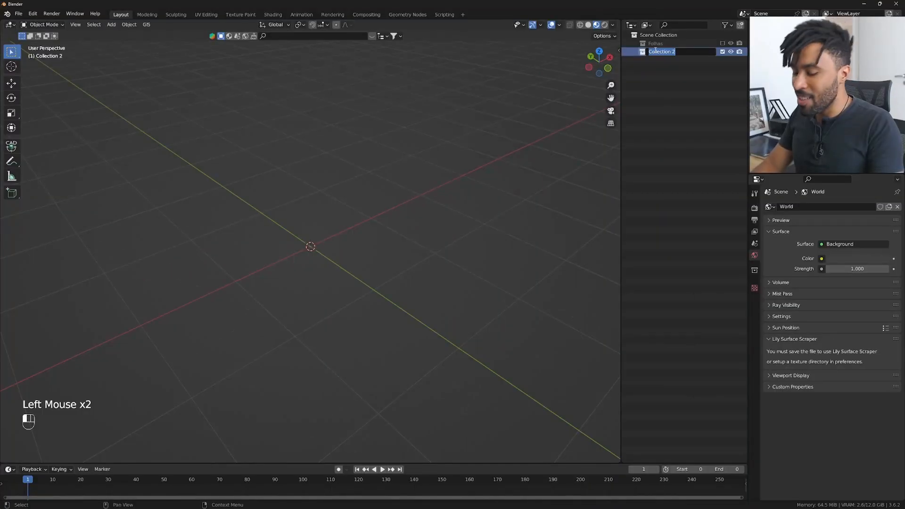
pyautogui.write('Emitter')
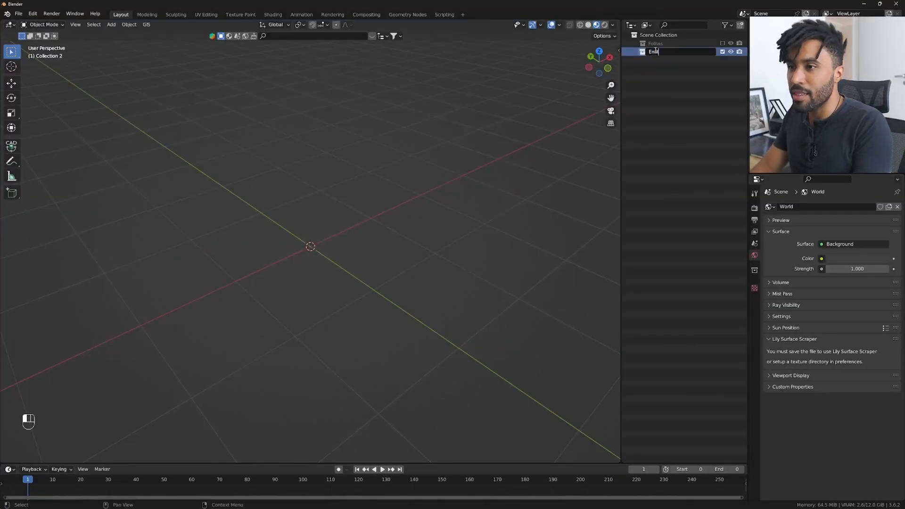
pyautogui.press('Return')
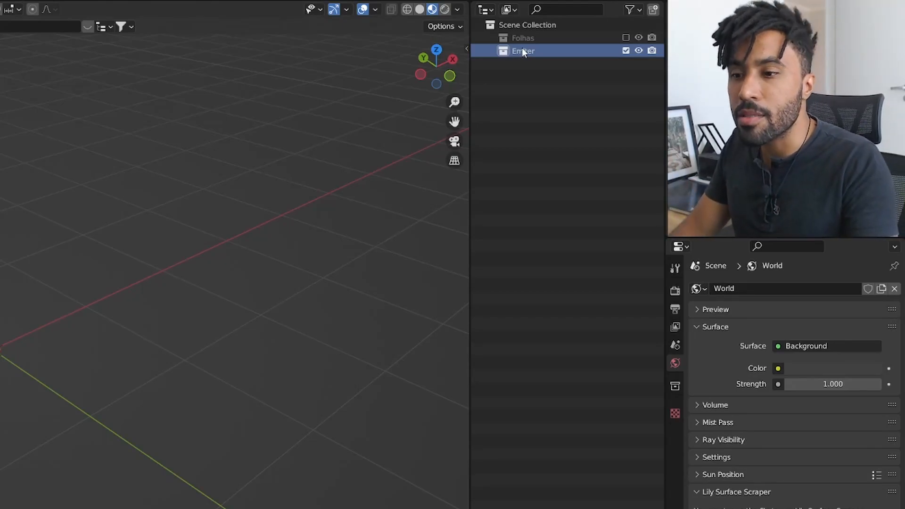
# Step: Add a plane mesh to the Emiter collection and rename it Folhas_Emiter
pyautogui.hotkey('shift', 'a')
pyautogui.moveTo(146, 262)
pyautogui.click(200, 260)
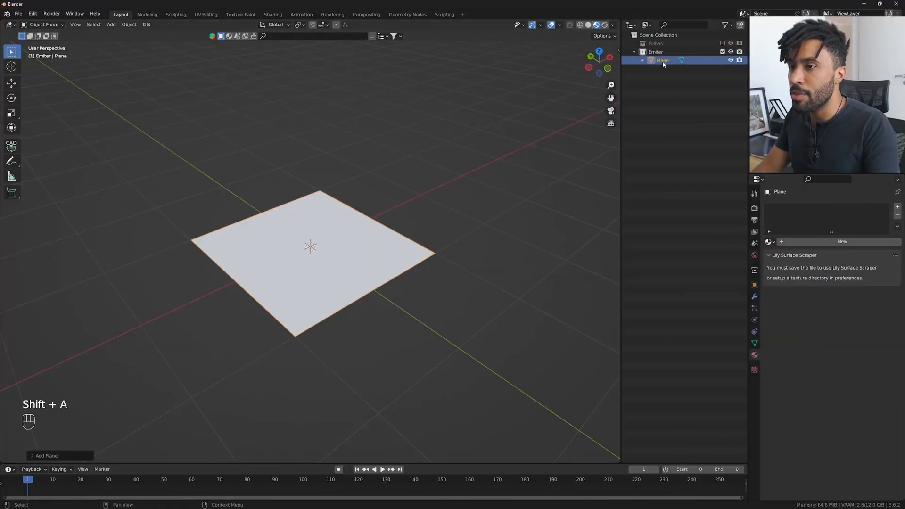
pyautogui.doubleClick(662, 60)
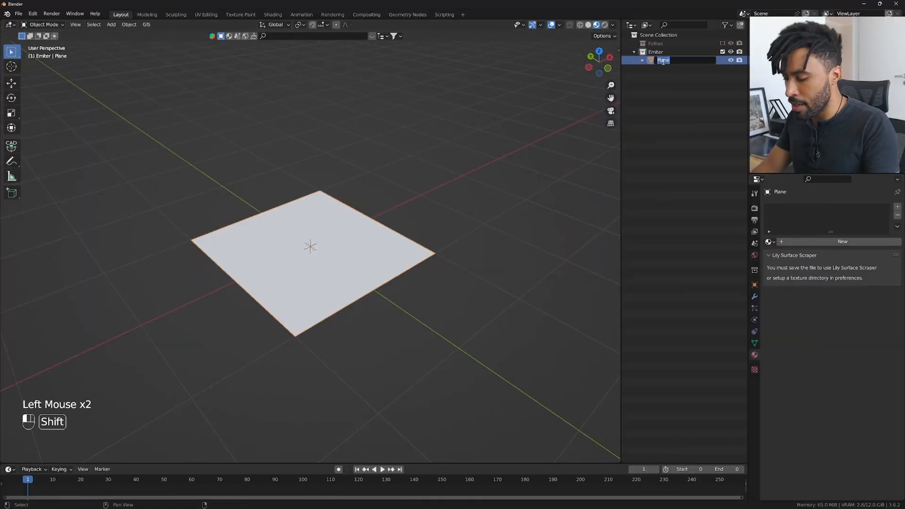
pyautogui.write('Folhas_Emiter')
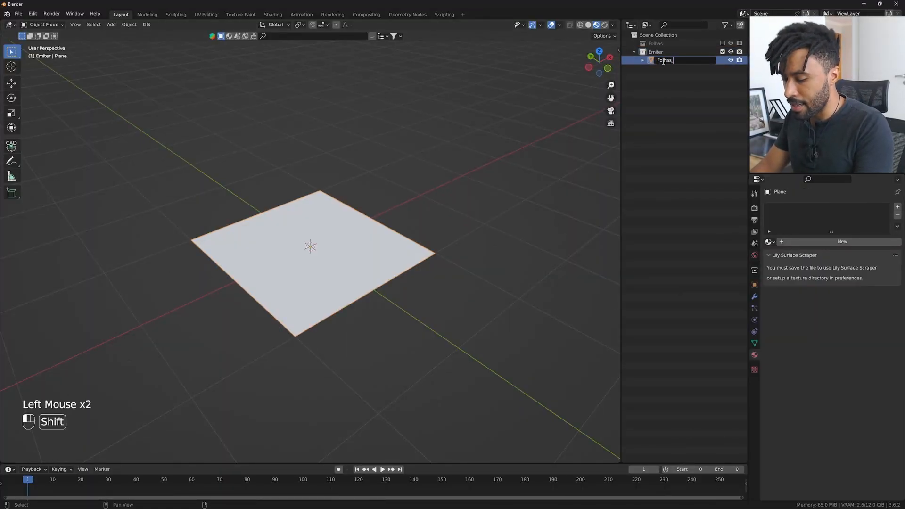
pyautogui.press('Return')
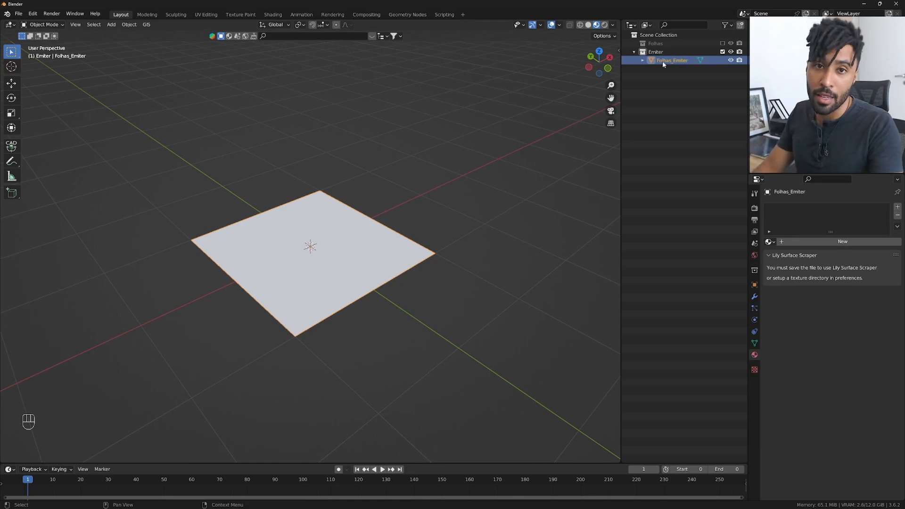
# Step: Switch the 3D viewport to Solid shading
pyautogui.scroll(-2, 337, 250)
pyautogui.press('z')
pyautogui.click(375, 248)
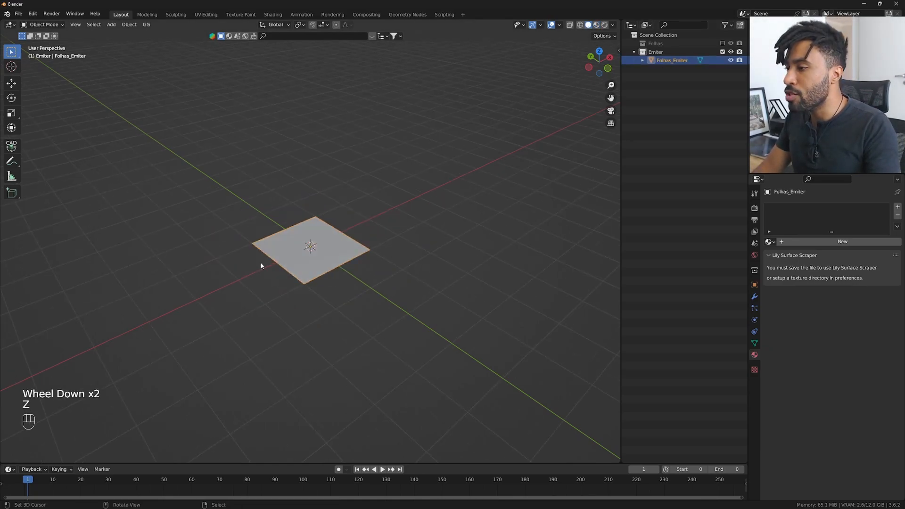
# Step: Move the Folhas_Emiter plane up 5 m along the global Z axis
pyautogui.scroll(-1, 366, 272)
pyautogui.press('z')
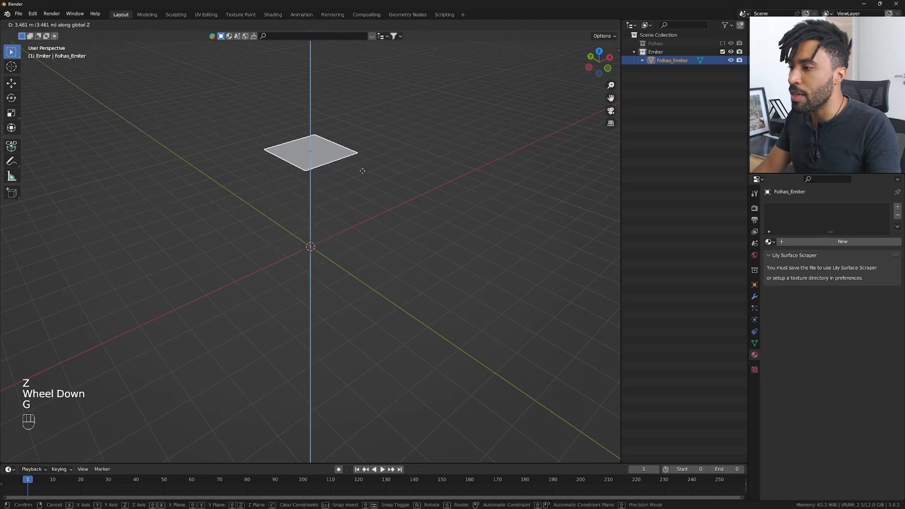
pyautogui.press('g')
pyautogui.press('z')
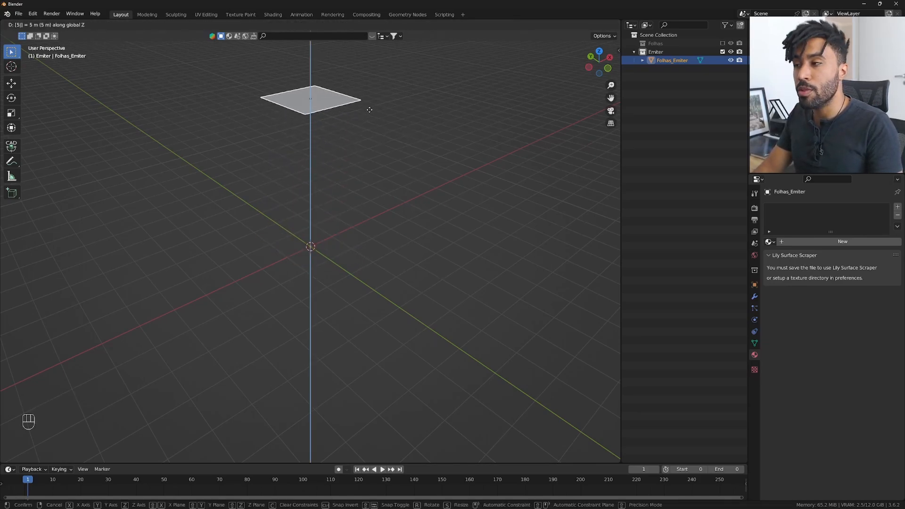
pyautogui.press('Return')
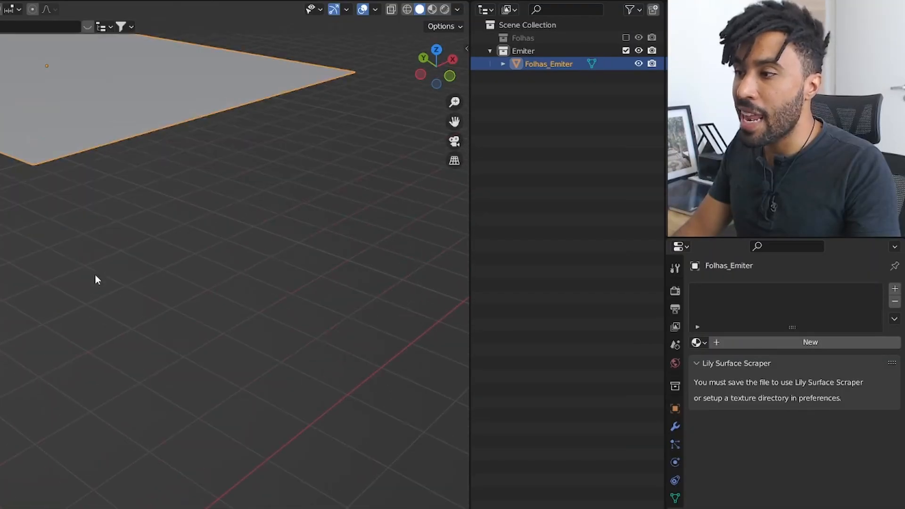
# Step: Turn on the Face Orientation overlay and examine the upper and lower sides of the plane
pyautogui.moveTo(376, 197); pyautogui.dragTo(364, 207, button='middle')
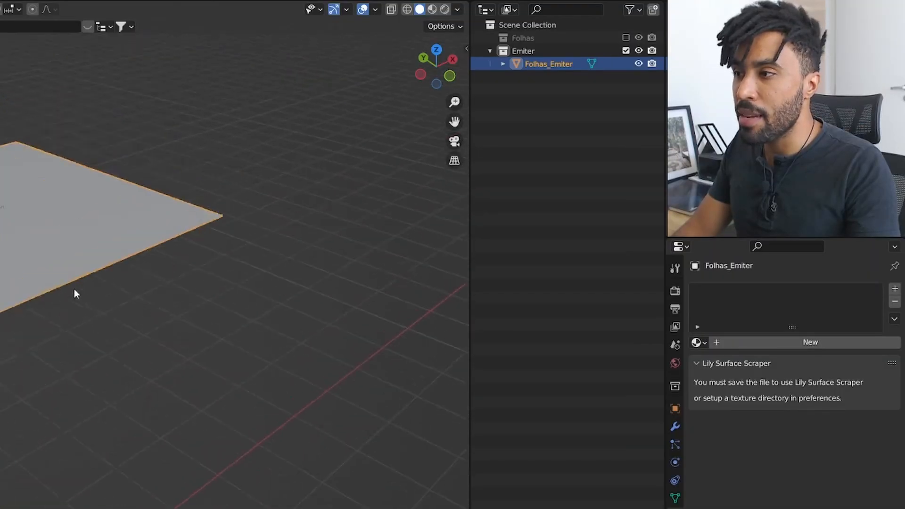
pyautogui.moveTo(74, 294); pyautogui.dragTo(66, 316, button='middle')
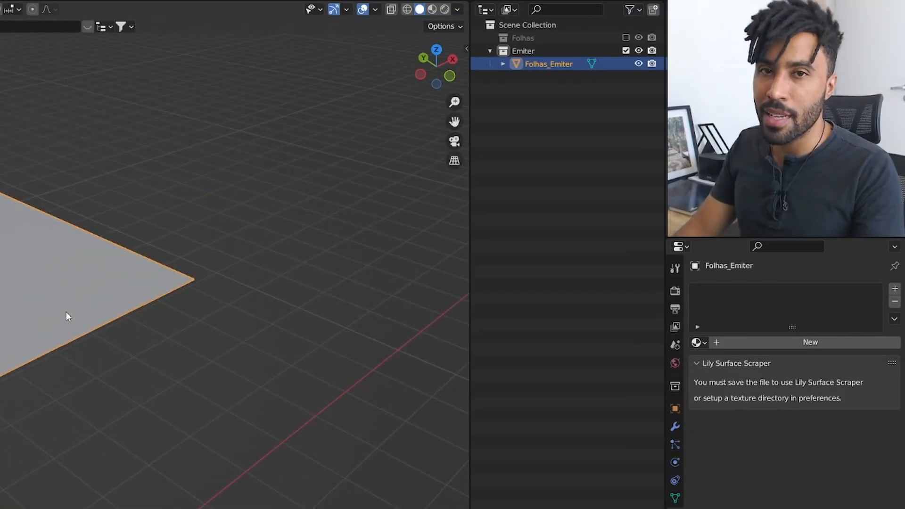
pyautogui.click(457, 10)
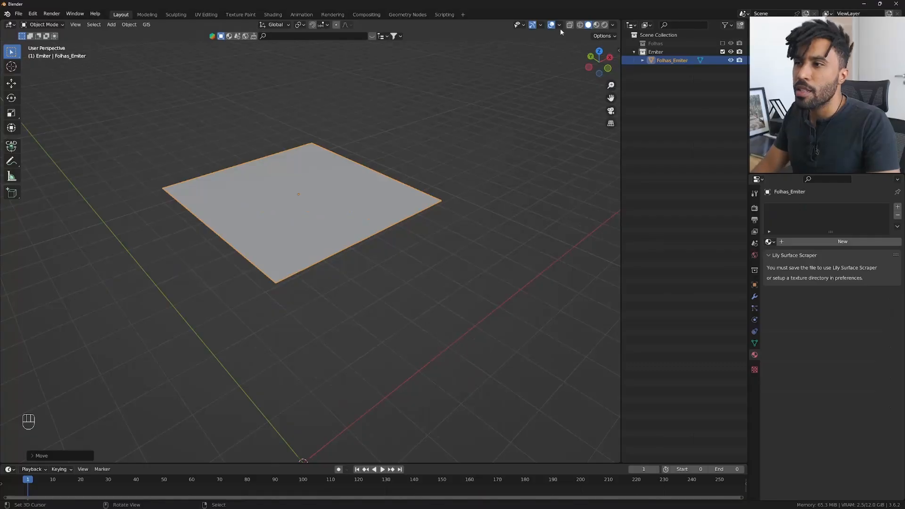
pyautogui.click(560, 25)
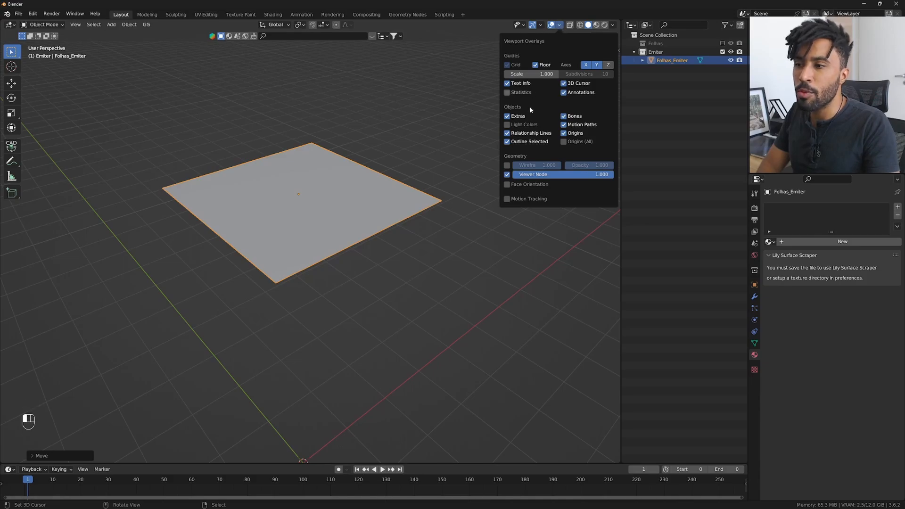
pyautogui.click(507, 185)
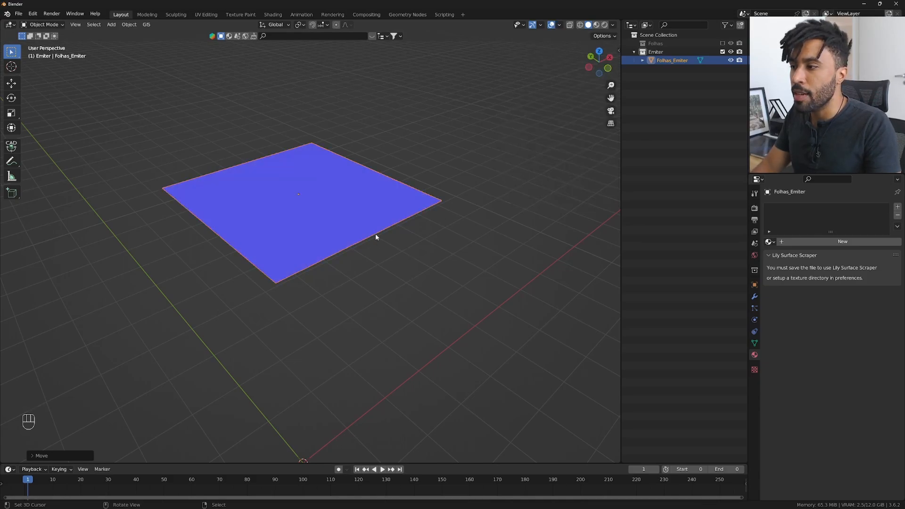
pyautogui.moveTo(376, 237); pyautogui.dragTo(400, 199, button='middle')
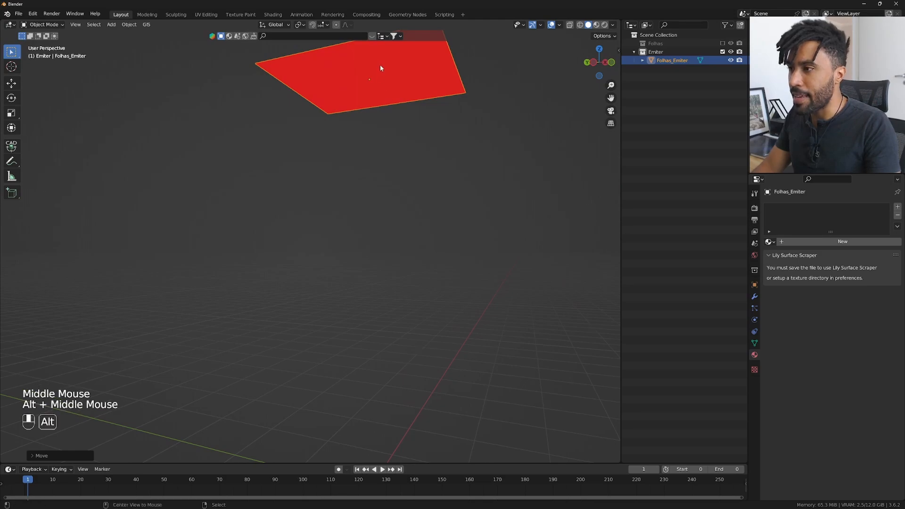
pyautogui.keyDown('alt'); pyautogui.moveTo(380, 68); pyautogui.dragTo(421, 290, button='middle'); pyautogui.keyUp('alt')
pyautogui.scroll(3, 356, 275)
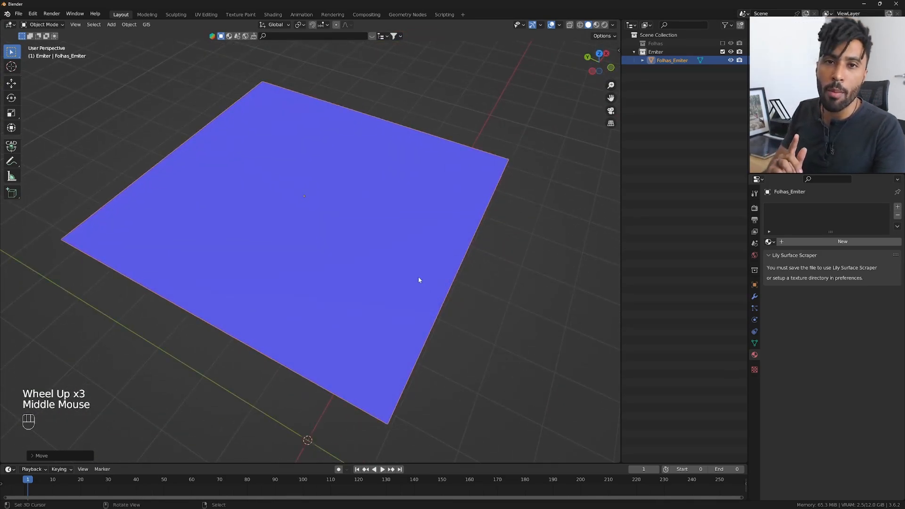
pyautogui.moveTo(419, 279); pyautogui.dragTo(408, 217, button='middle')
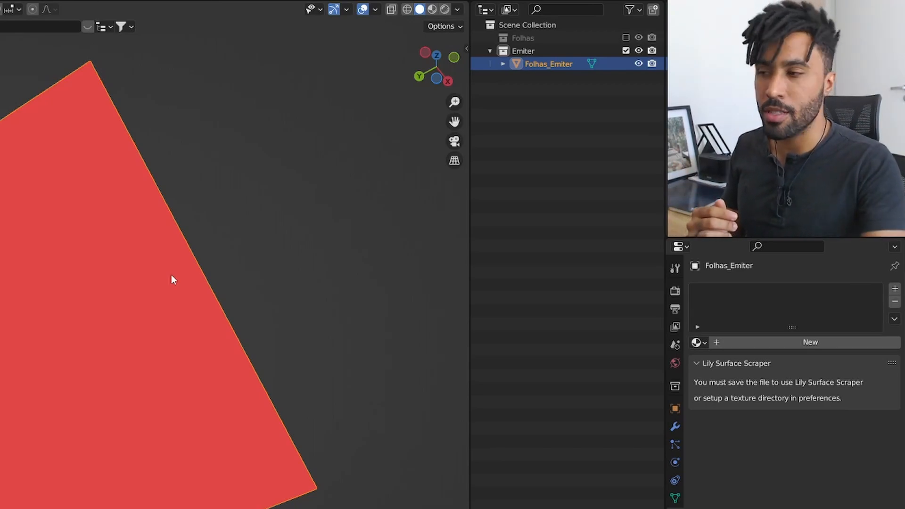
pyautogui.moveTo(171, 275); pyautogui.dragTo(2, 372, button='middle')
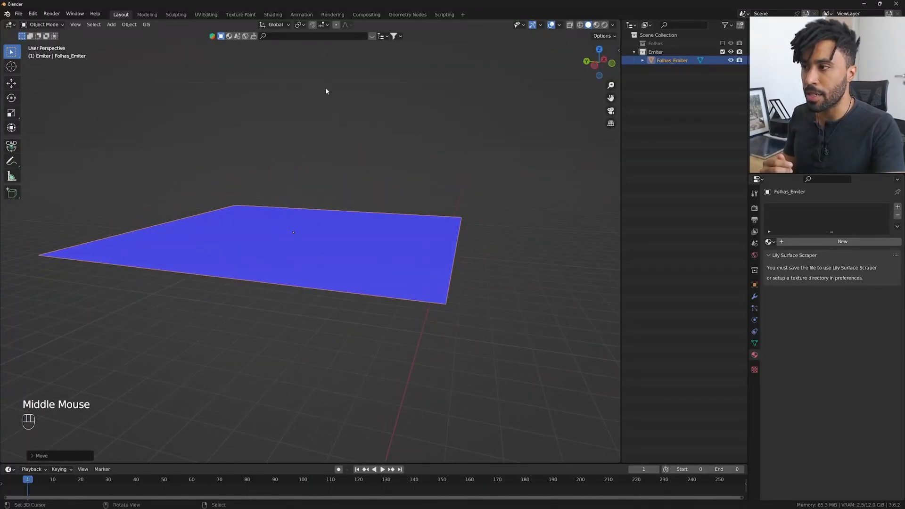
pyautogui.moveTo(325, 88); pyautogui.dragTo(354, 169, button='middle')
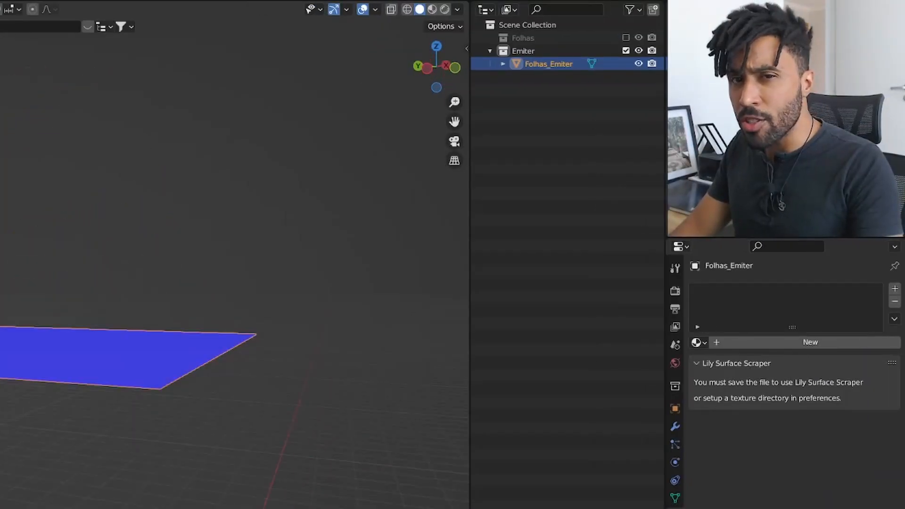
pyautogui.moveTo(198, 235); pyautogui.dragTo(162, 270, button='middle')
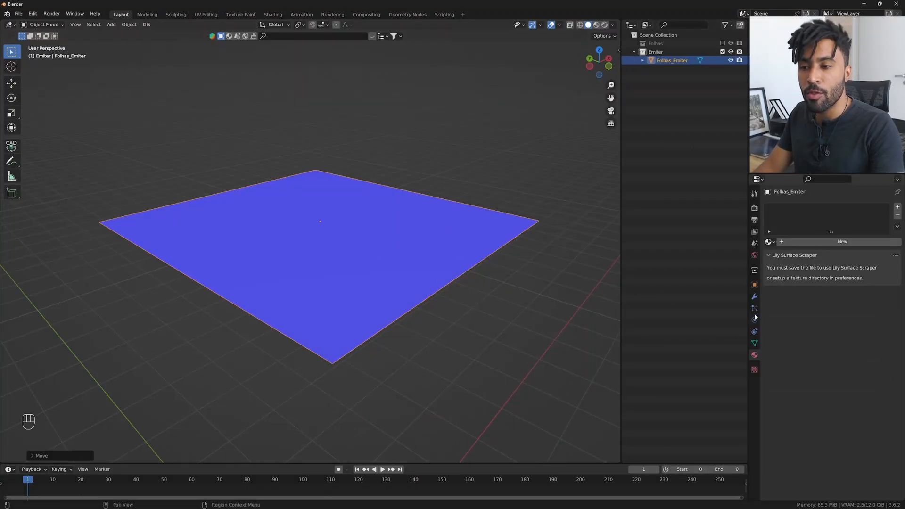
# Step: Add an emitter particle system named Folhas ao vento to the Folhas_Emiter plane
pyautogui.click(756, 311)
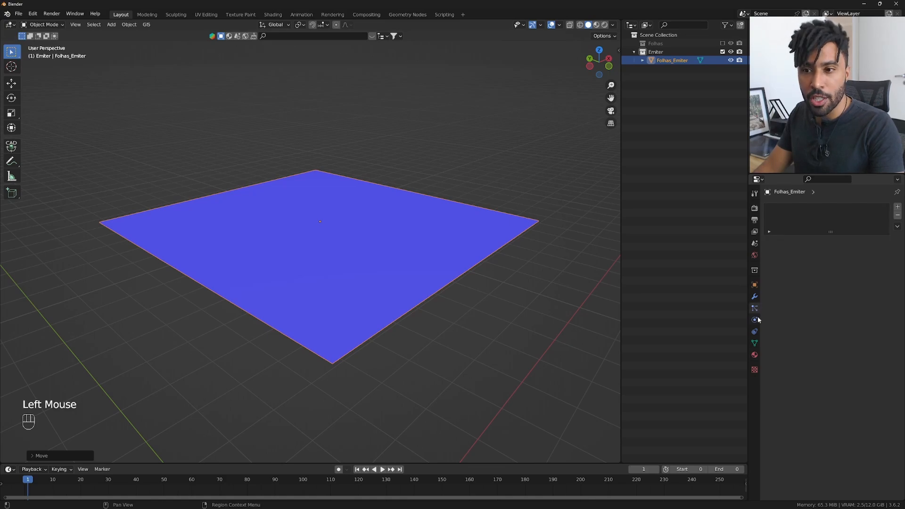
pyautogui.click(898, 209)
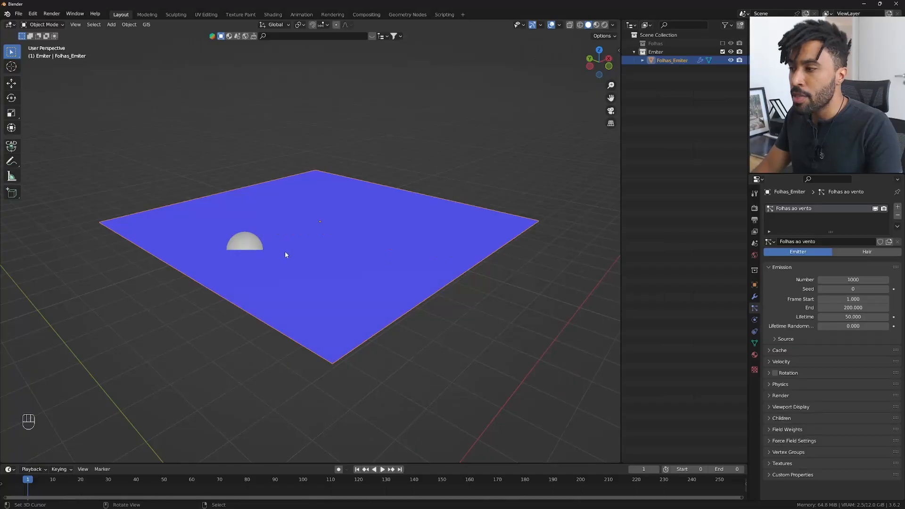
# Step: Play the animation and set the timeline's end frame to 250 to run the particle emission
pyautogui.moveTo(285, 251); pyautogui.dragTo(299, 234, button='middle')
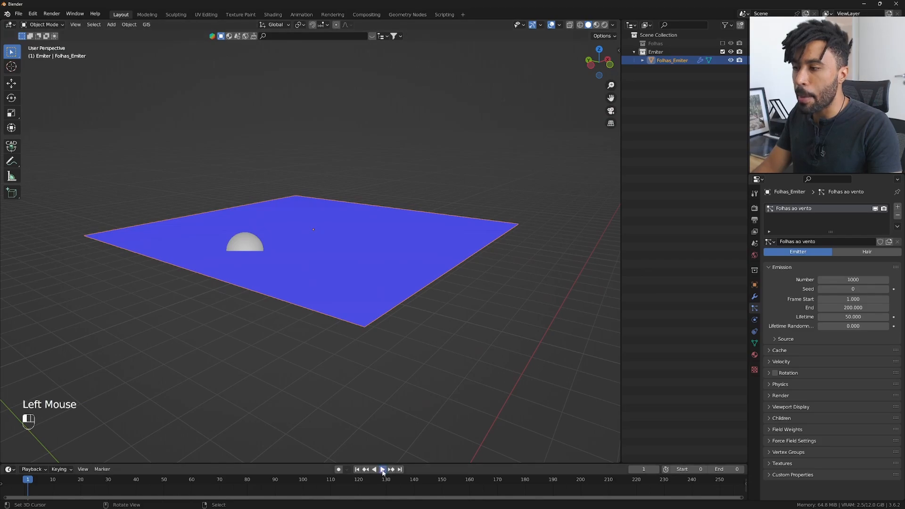
pyautogui.scroll(-2, 384, 364)
pyautogui.moveTo(384, 364); pyautogui.dragTo(376, 429, button='middle')
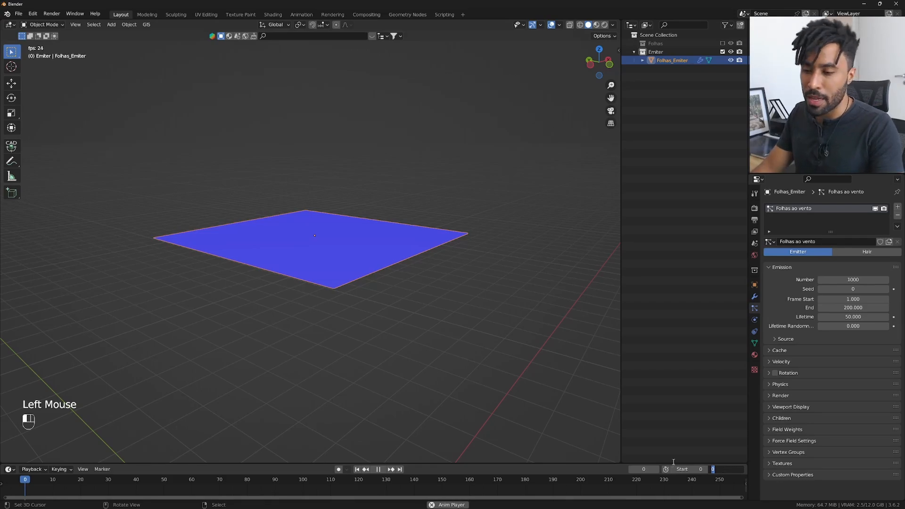
pyautogui.write('2')
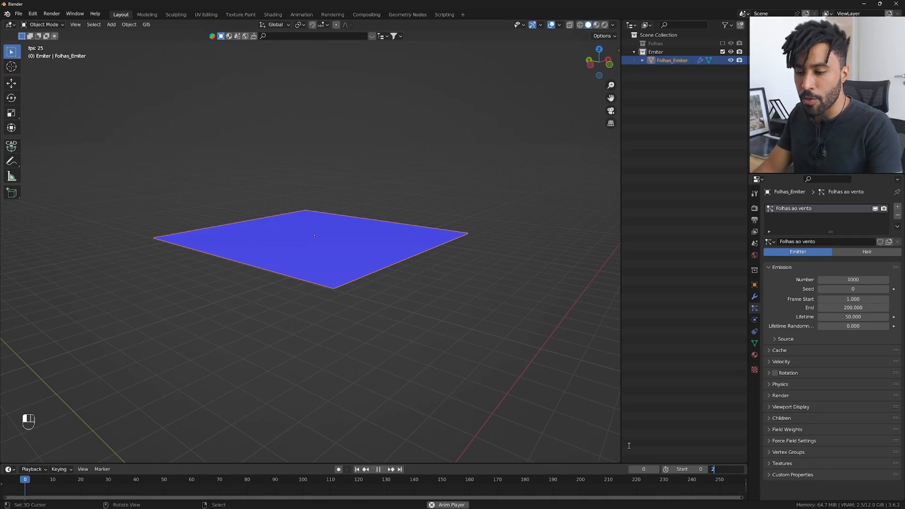
pyautogui.write('50')
pyautogui.press('Return')
pyautogui.moveTo(471, 358); pyautogui.dragTo(364, 247, button='middle')
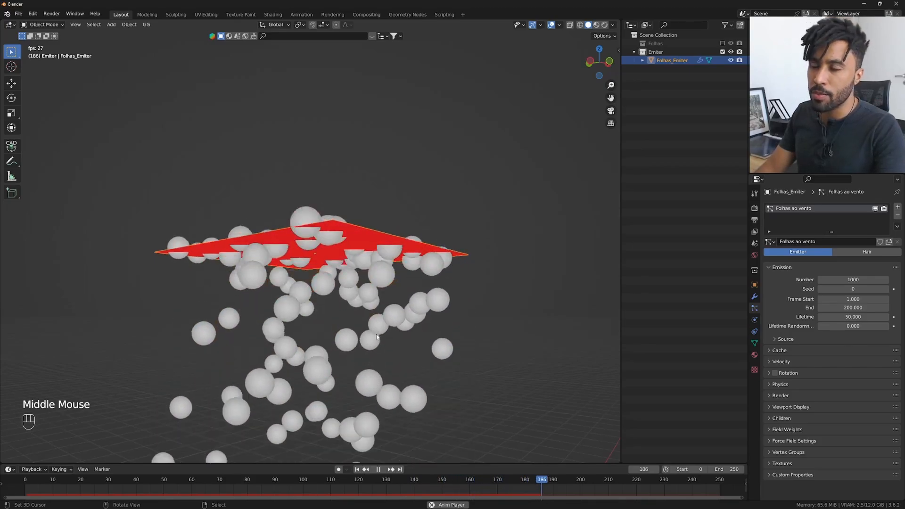
pyautogui.moveTo(377, 336); pyautogui.dragTo(414, 282, button='middle')
# Step: Tilt the emitter plane freely several times during playback to test the emission, clearing its rotation again
pyautogui.press('r')
pyautogui.click(292, 231)
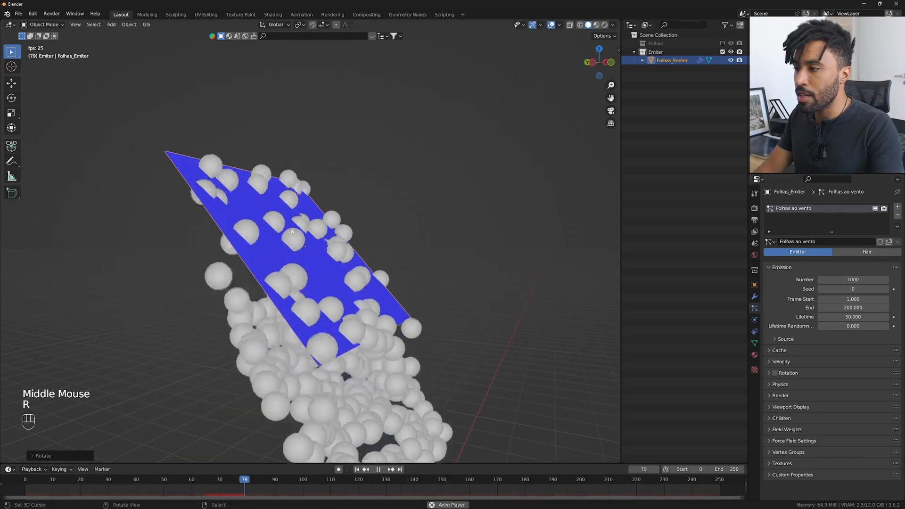
pyautogui.scroll(-2, 418, 254)
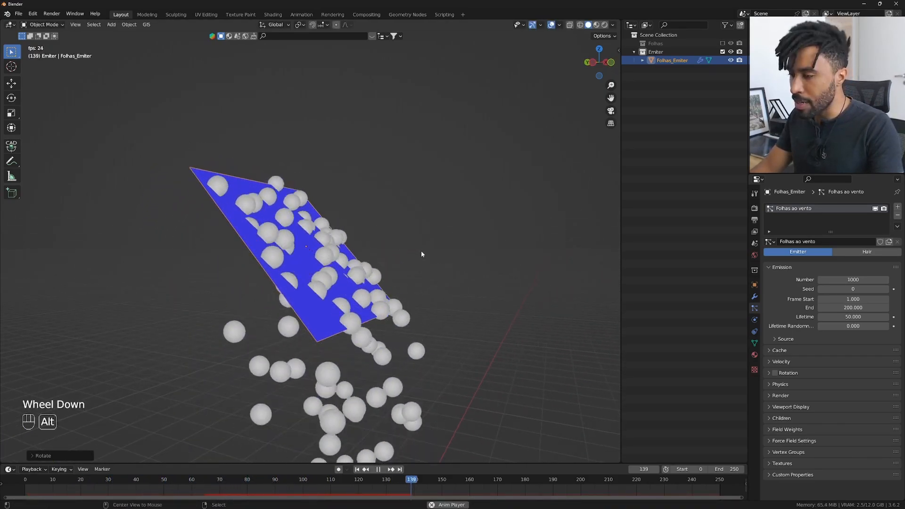
pyautogui.hotkey('alt', 'r')
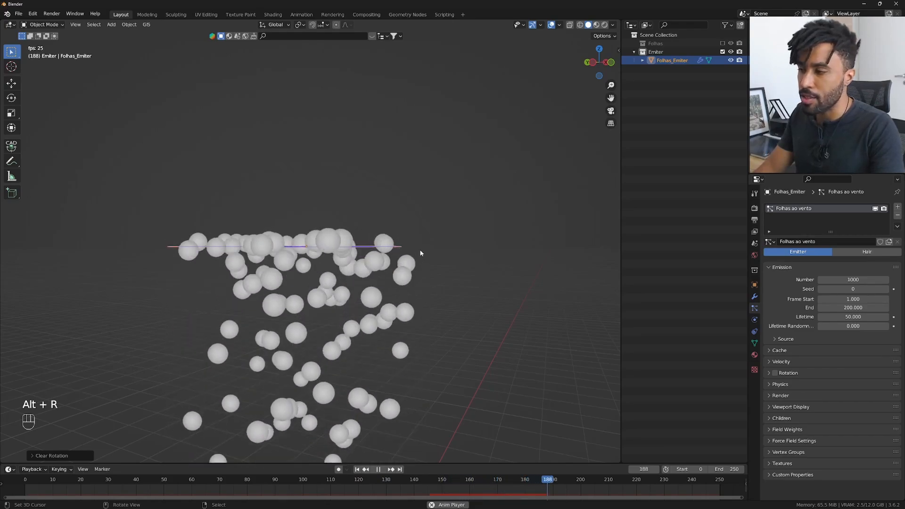
pyautogui.moveTo(420, 253); pyautogui.dragTo(423, 264, button='middle')
pyautogui.press('r')
pyautogui.click(410, 297)
pyautogui.scroll(-2, 402, 310)
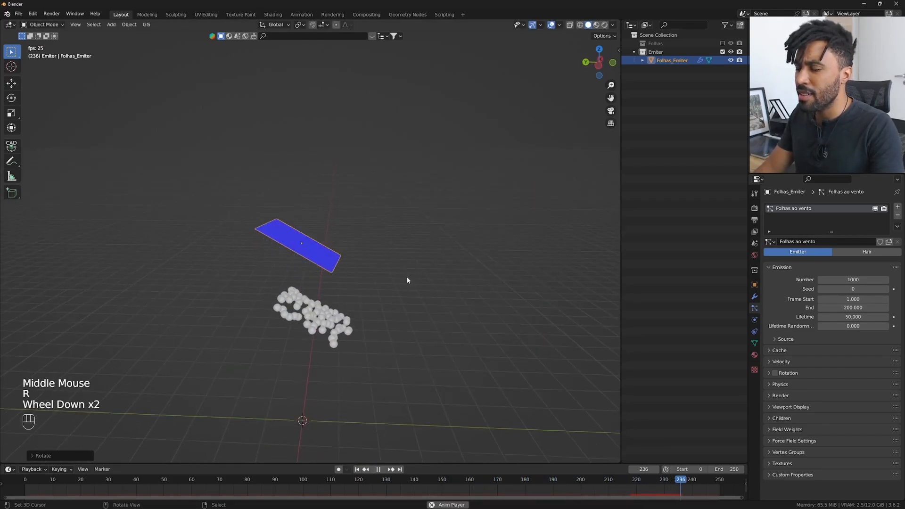
pyautogui.press('r')
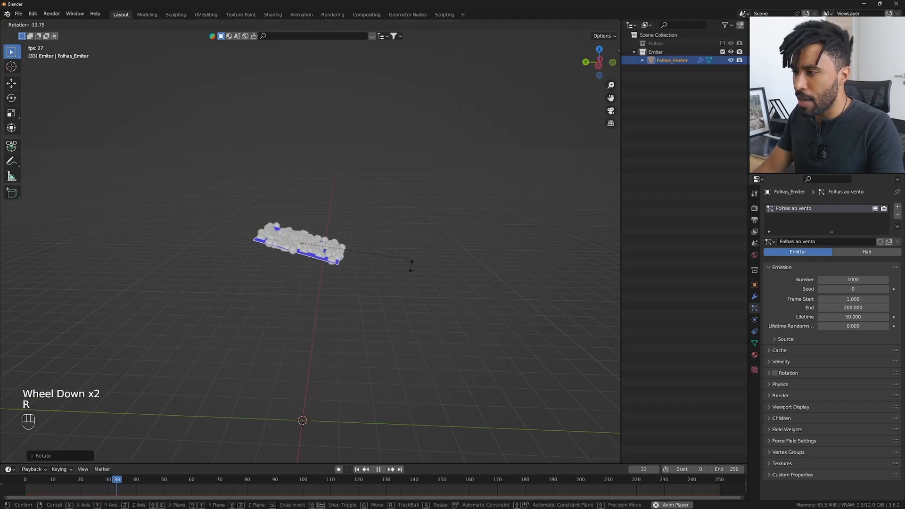
pyautogui.click(414, 275)
pyautogui.hotkey('alt', 'r')
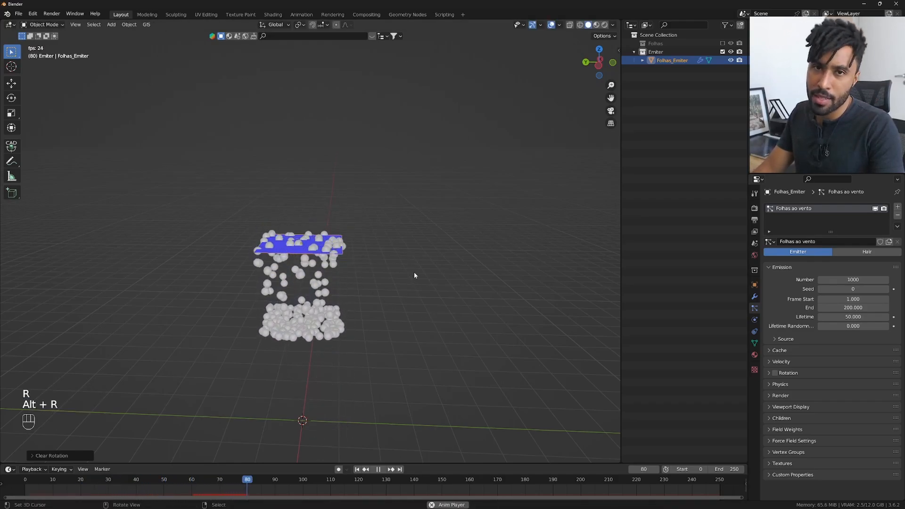
# Step: Try moving the emitter plane, reset its location, and reposition it freely above the world origin
pyautogui.press('g')
pyautogui.click(399, 238)
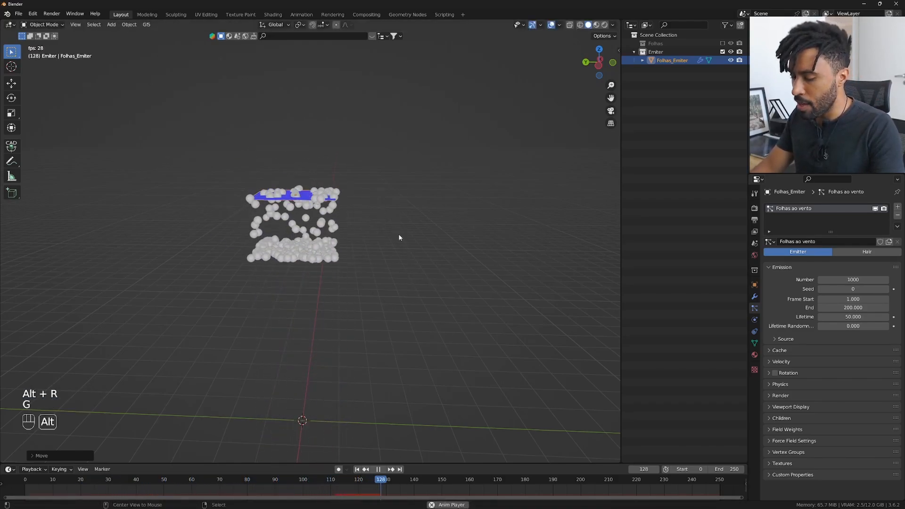
pyautogui.hotkey('alt', 'g')
pyautogui.scroll(-2, 386, 306)
pyautogui.press('g')
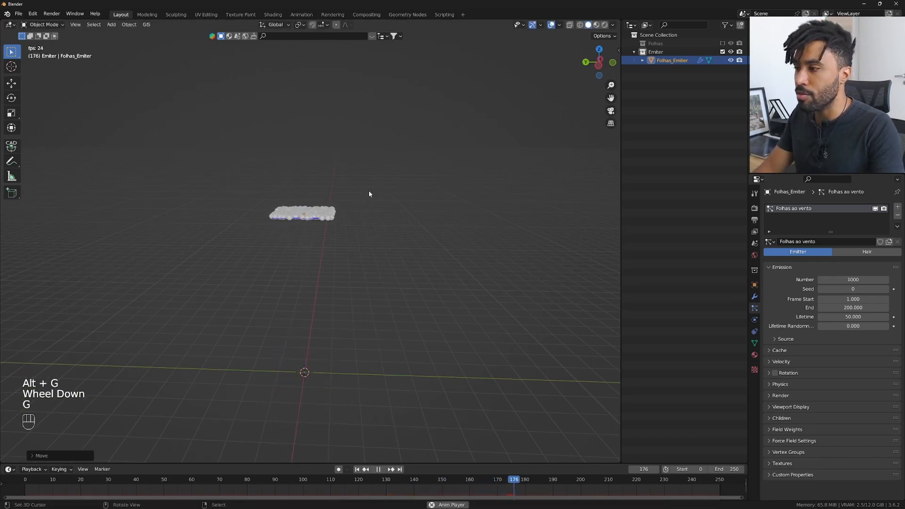
pyautogui.click(369, 190)
# Step: Try scaling the emitter plane in Object Mode and clear its scale again
pyautogui.scroll(2, 369, 191)
pyautogui.press('s')
pyautogui.click(490, 317)
pyautogui.hotkey('alt', 's')
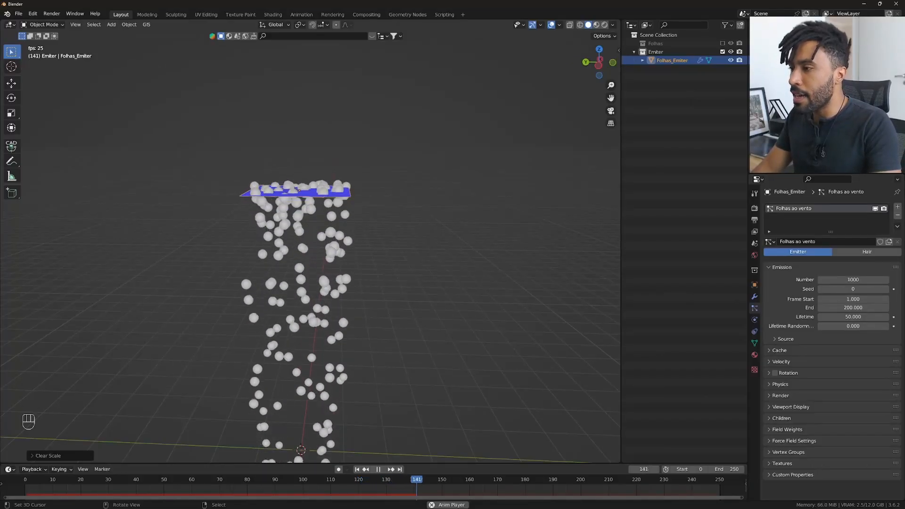
# Step: Rotate the emitter plane 180° around the global X axis so its front face points down
pyautogui.press('r')
pyautogui.press('x')
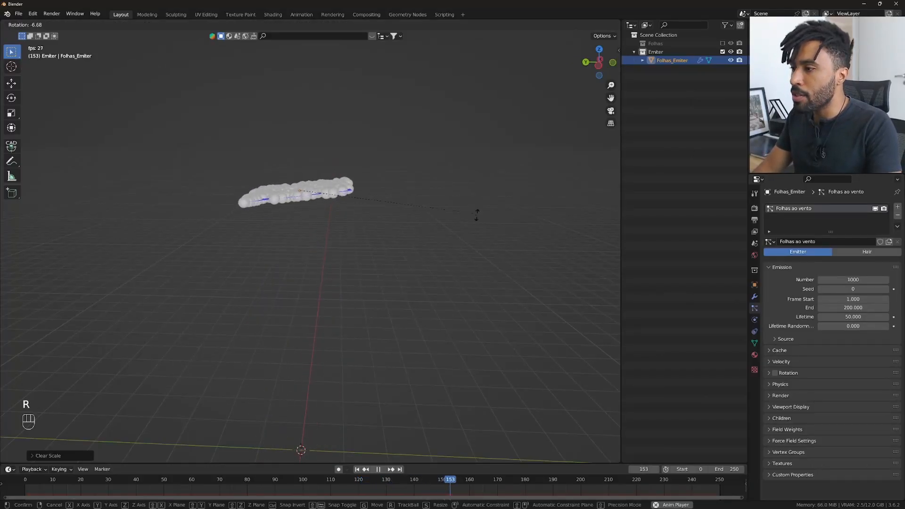
pyautogui.write('180')
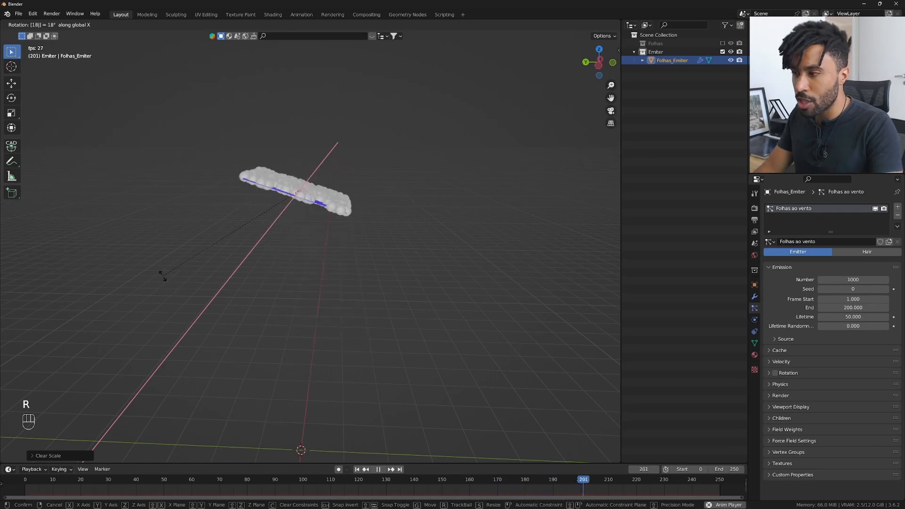
pyautogui.press('Return')
pyautogui.moveTo(178, 279); pyautogui.dragTo(310, 190, button='middle')
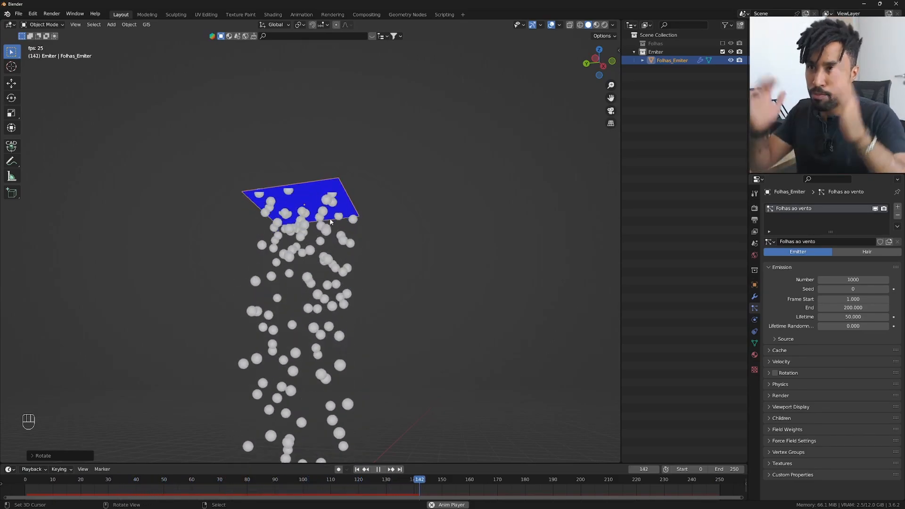
# Step: Enlarge the emitter plane's mesh in Edit Mode, reduce it slightly, and return to Object Mode
pyautogui.scroll(-1, 332, 220)
pyautogui.press('Tab')
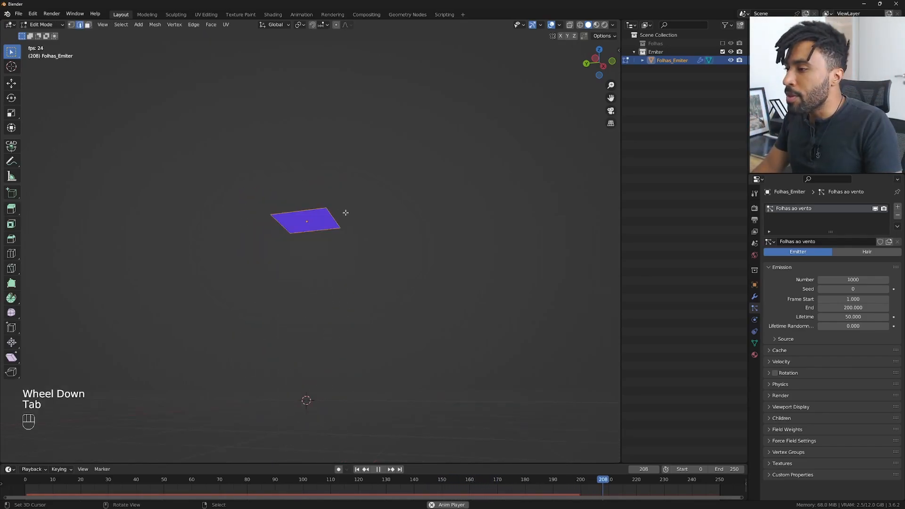
pyautogui.press('s')
pyautogui.click(530, 149)
pyautogui.press('Tab')
pyautogui.moveTo(454, 210); pyautogui.dragTo(432, 213, button='middle')
pyautogui.press('Tab')
pyautogui.press('s')
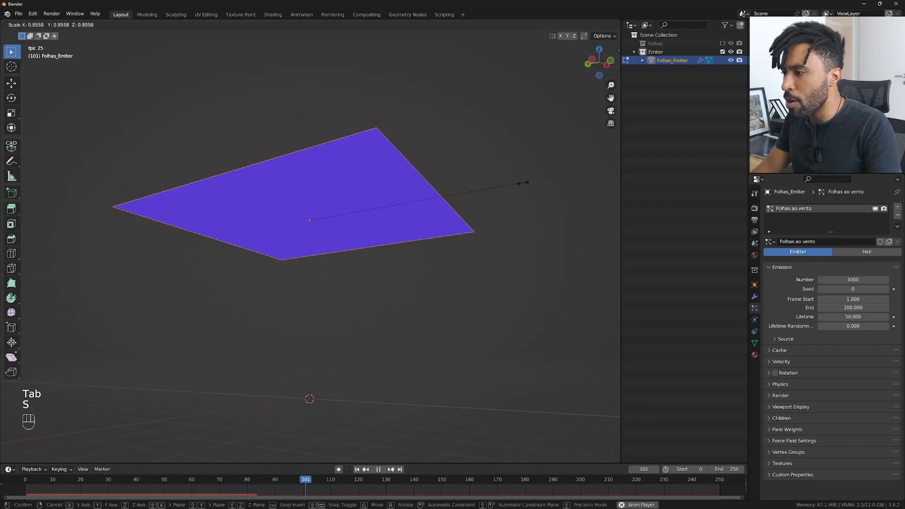
pyautogui.click(438, 194)
pyautogui.press('Tab')
pyautogui.scroll(2, 386, 220)
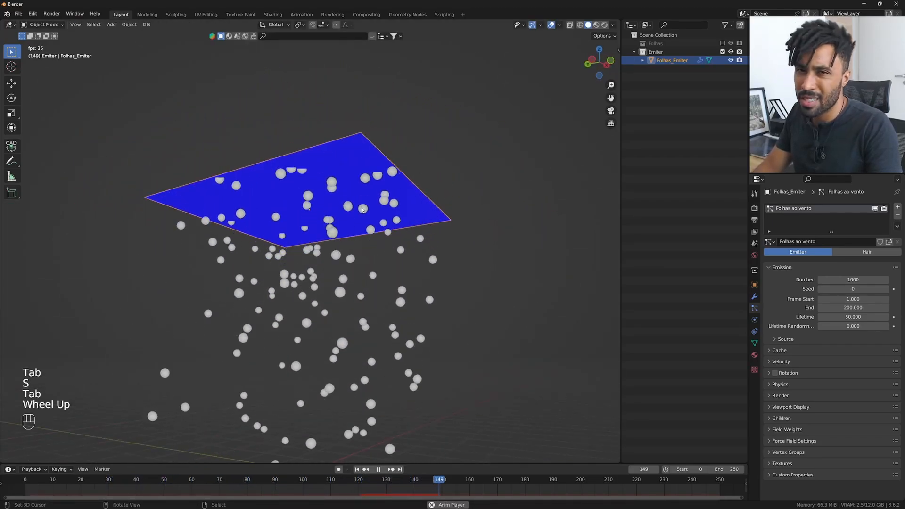
pyautogui.hotkey('ctrl', 'a')
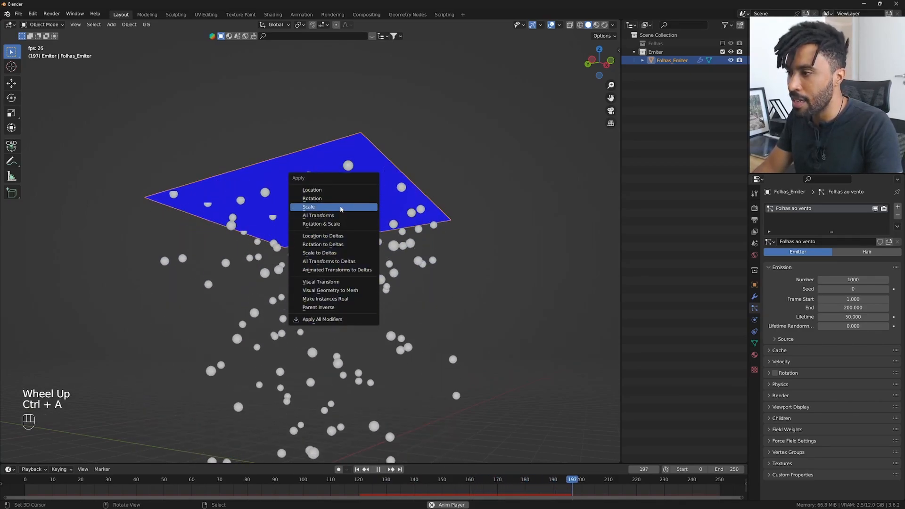
pyautogui.moveTo(432, 232); pyautogui.dragTo(400, 239, button='middle')
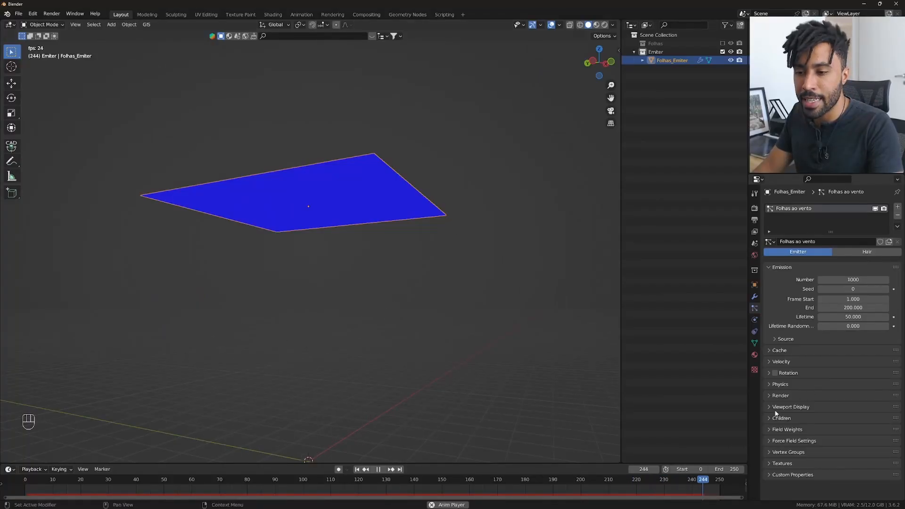
# Step: Set the Folhas ao vento particles to render as a Collection, with Folhas as the instance collection
pyautogui.scroll(-3, 782, 394)
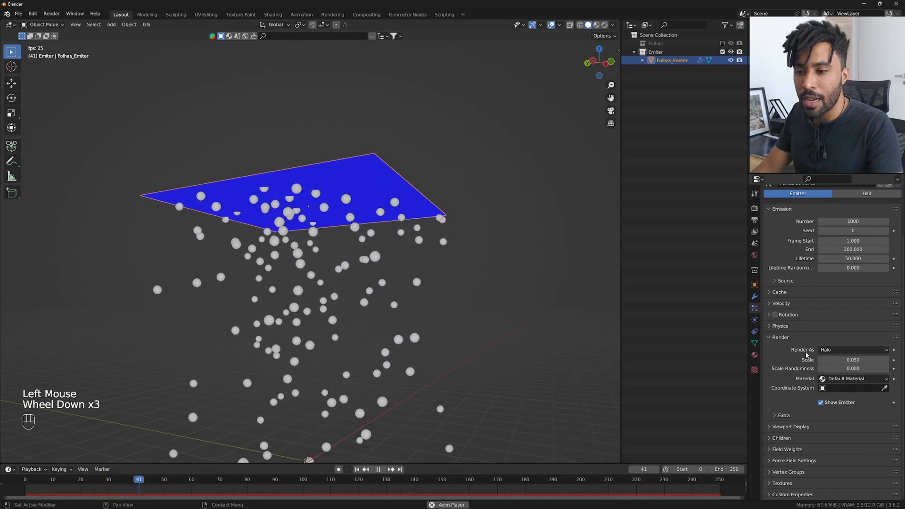
pyautogui.click(835, 352)
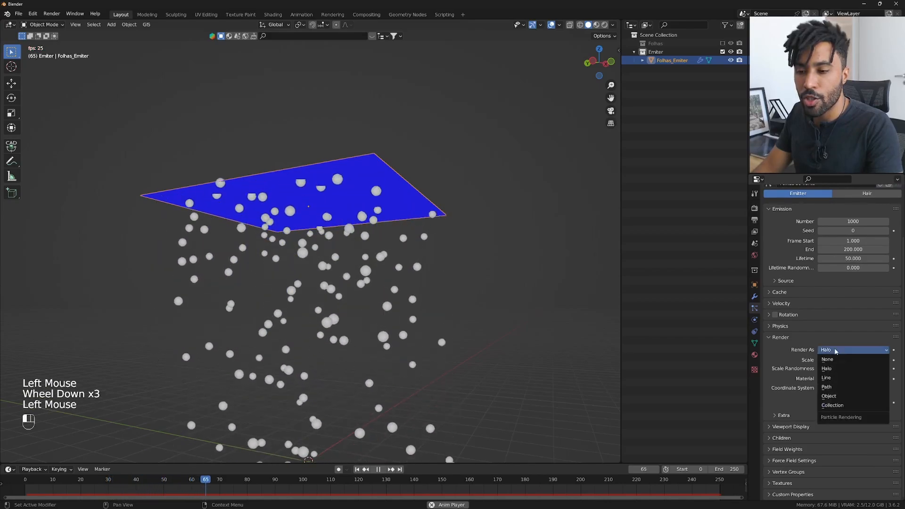
pyautogui.click(840, 406)
pyautogui.scroll(-4, 839, 404)
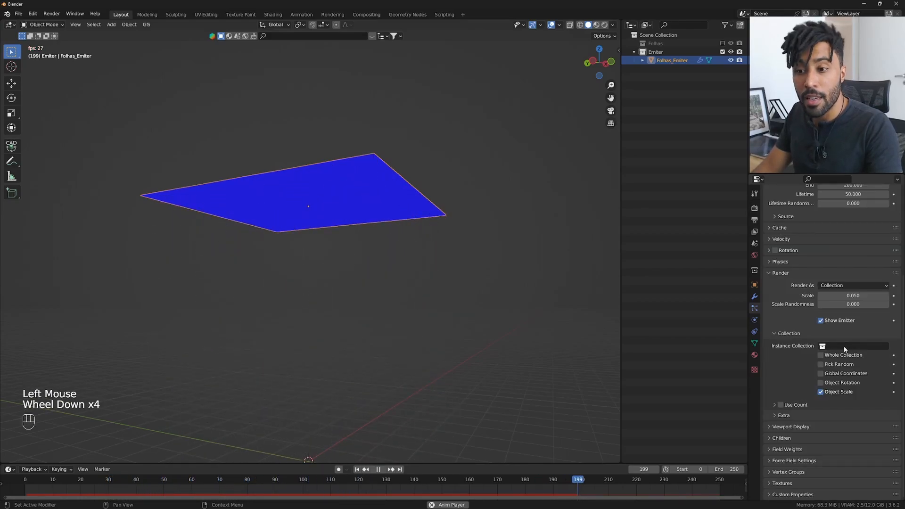
pyautogui.click(845, 347)
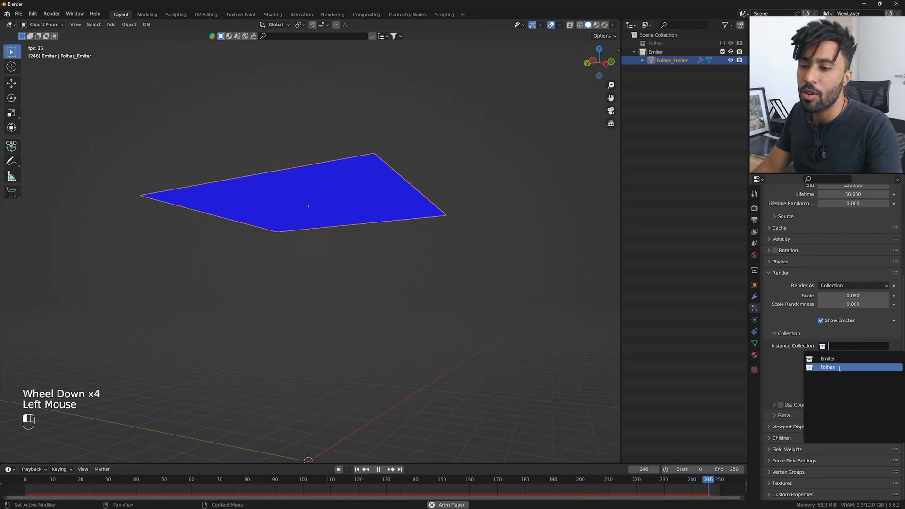
pyautogui.click(840, 368)
pyautogui.scroll(5, 440, 278)
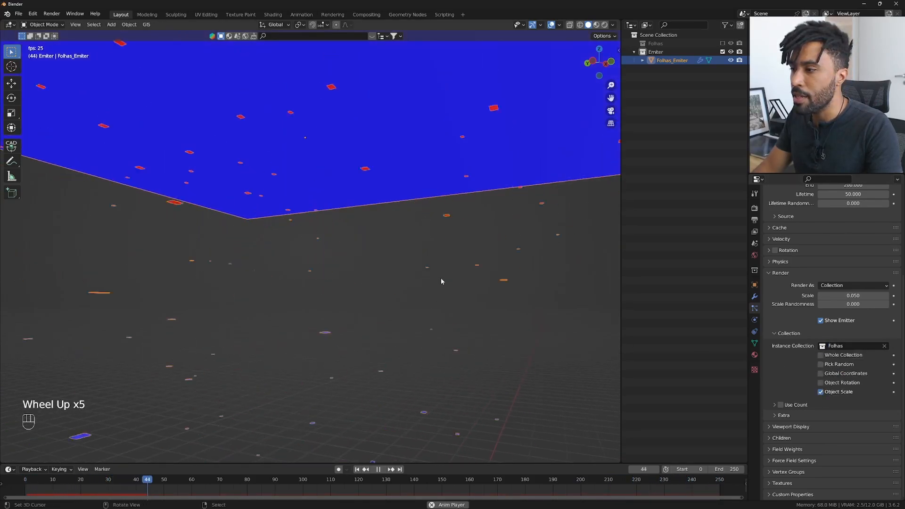
pyautogui.scroll(-3, 440, 278)
pyautogui.moveTo(440, 279); pyautogui.dragTo(422, 296, button='middle')
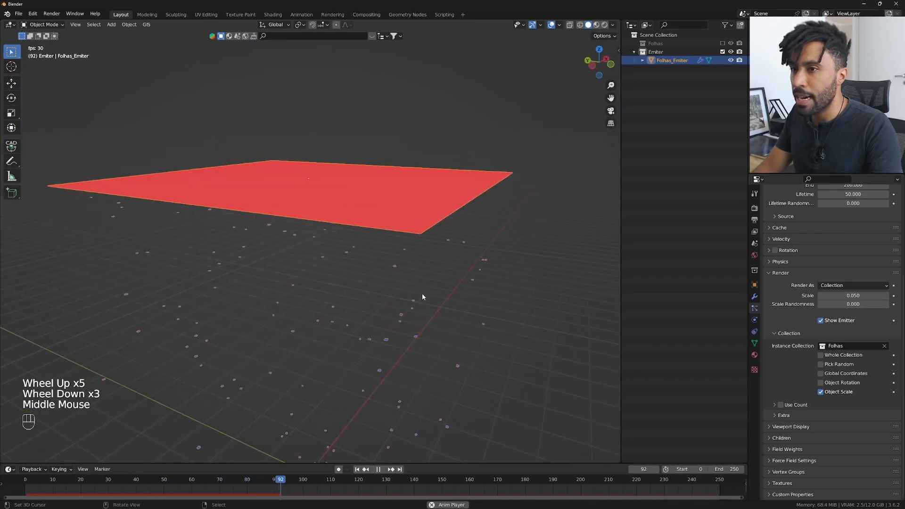
# Step: Re-enable the Folhas collection, select all objects and centre the view on them
pyautogui.click(722, 43)
pyautogui.scroll(-3, 467, 296)
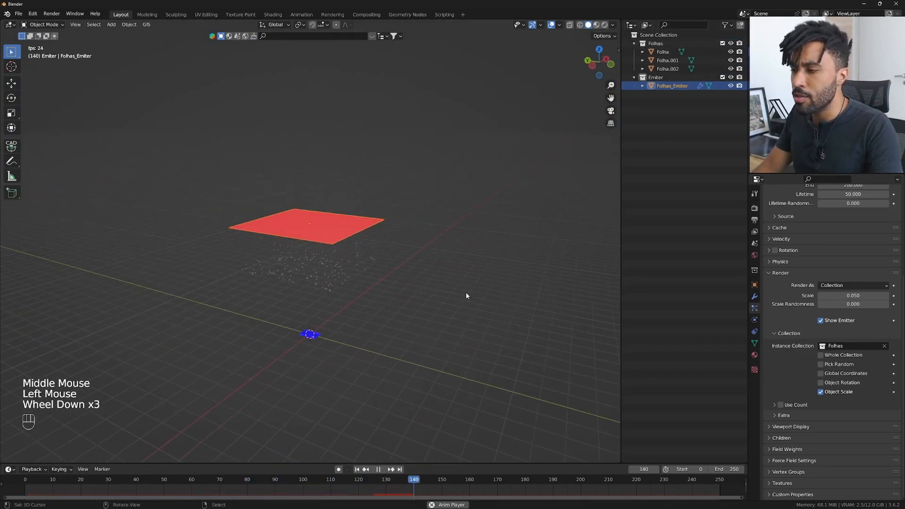
pyautogui.click(357, 358)
pyautogui.press('KP_Decimal')
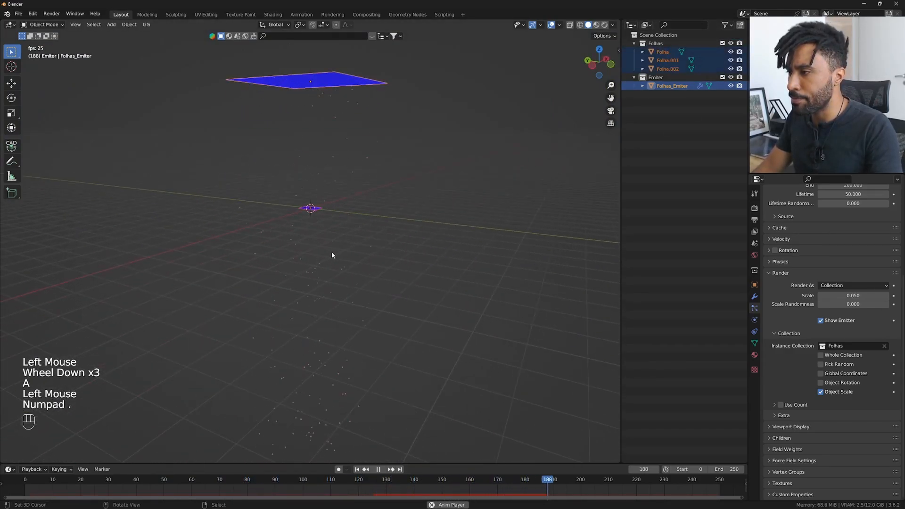
# Step: Select a leaf mesh at the world origin and display its transform values and dimensions
pyautogui.rightClick(313, 211)
pyautogui.scroll(-2, 358, 264)
pyautogui.scroll(4, 394, 309)
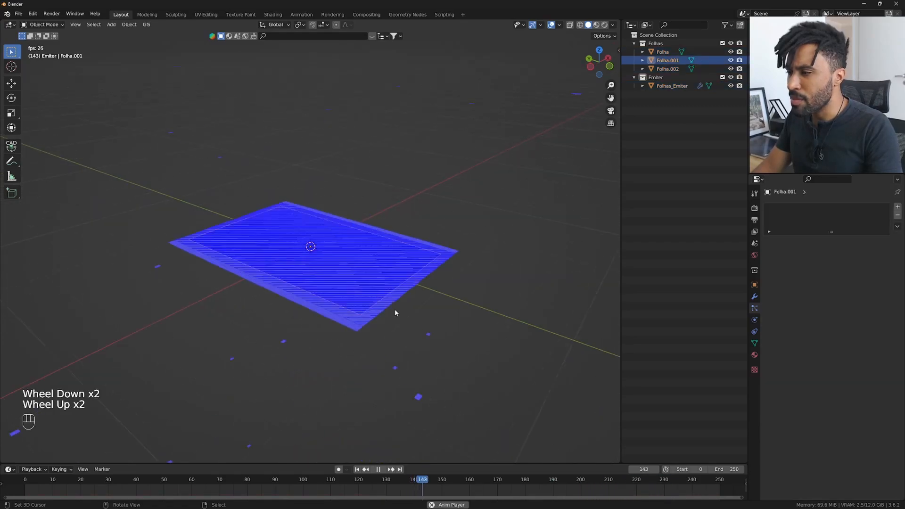
pyautogui.scroll(-4, 444, 297)
pyautogui.moveTo(424, 309)
pyautogui.mouseDown(button='middle')
pyautogui.moveTo(456, 316)
pyautogui.moveTo(430, 317)
pyautogui.mouseUp(button='middle')
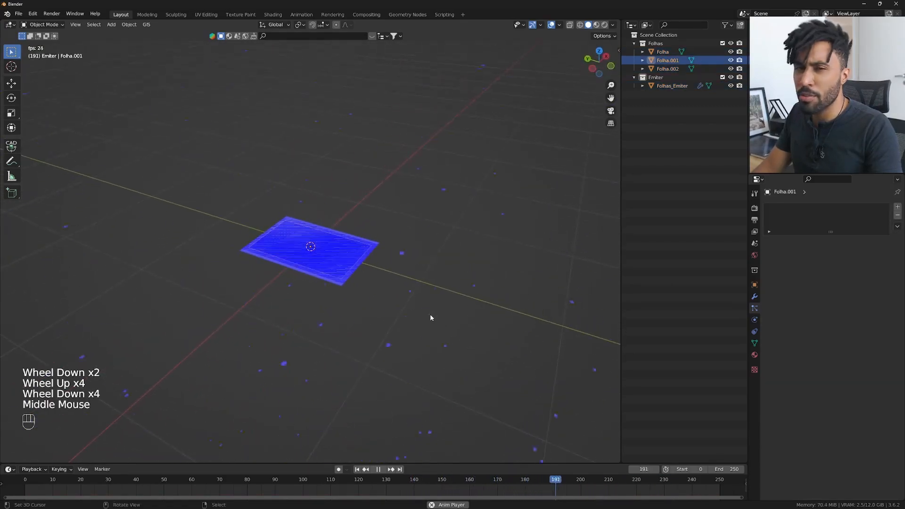
pyautogui.press('n')
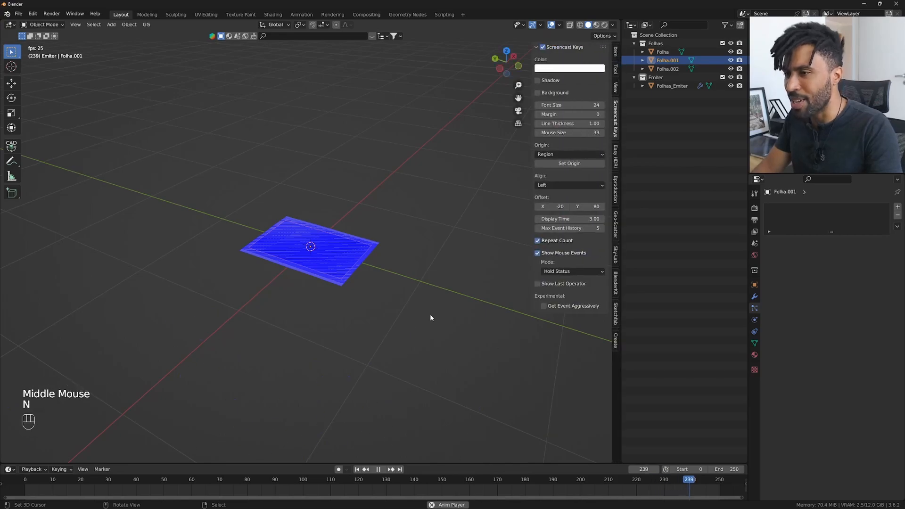
pyautogui.click(616, 53)
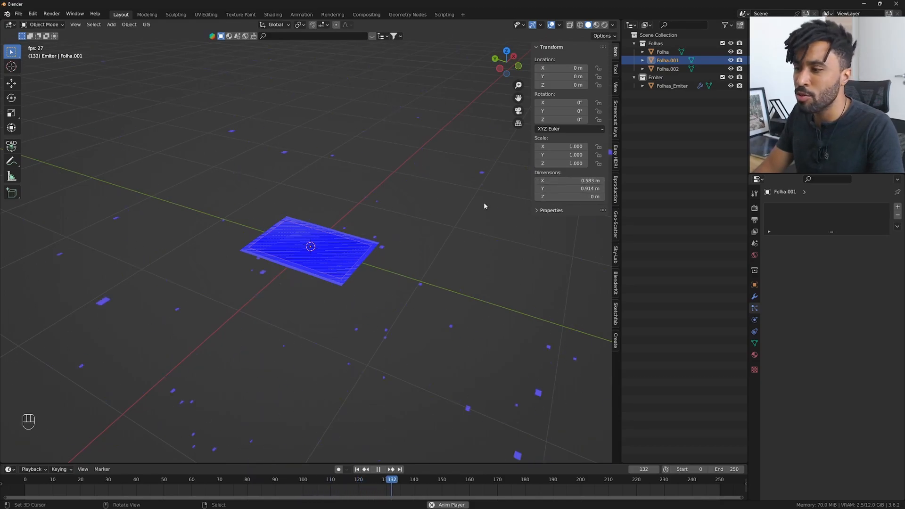
pyautogui.moveTo(426, 317); pyautogui.dragTo(327, 258)
pyautogui.press('s')
pyautogui.scroll(-2, 358, 240)
pyautogui.hotkey('alt', 'a')
pyautogui.scroll(2, 335, 264)
pyautogui.moveTo(342, 270); pyautogui.dragTo(437, 244, button='middle')
# Step: Stop the playback, return the animation to frame 0 and deselect all objects
pyautogui.keyDown('ctrl'); pyautogui.click(680, 86); pyautogui.keyUp('ctrl')
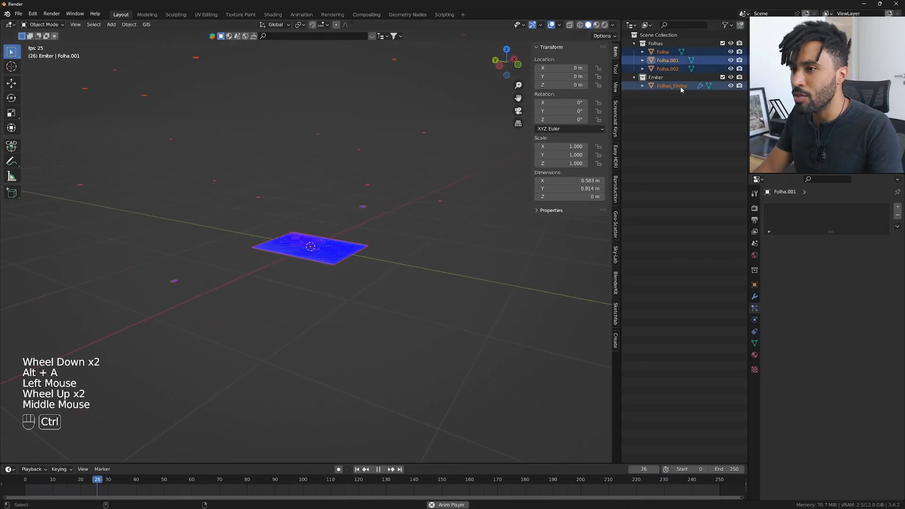
pyautogui.press('a')
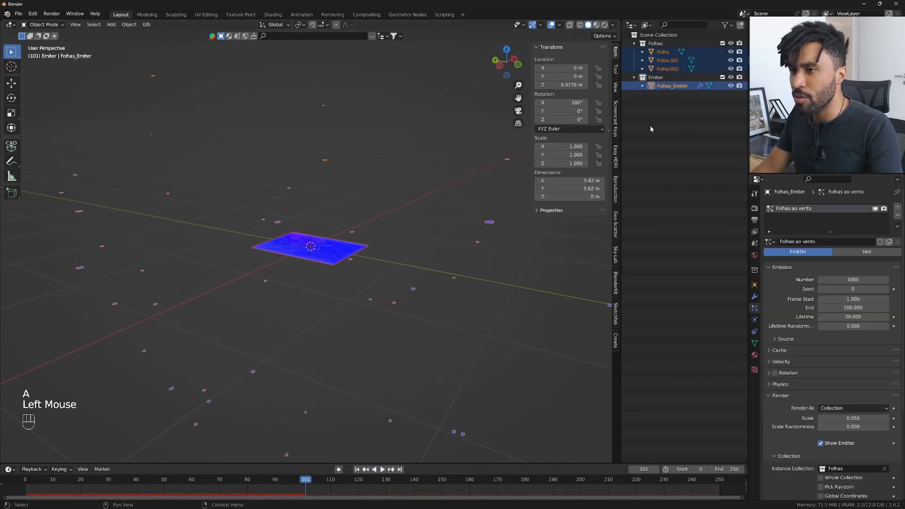
pyautogui.hotkey('alt', 'a')
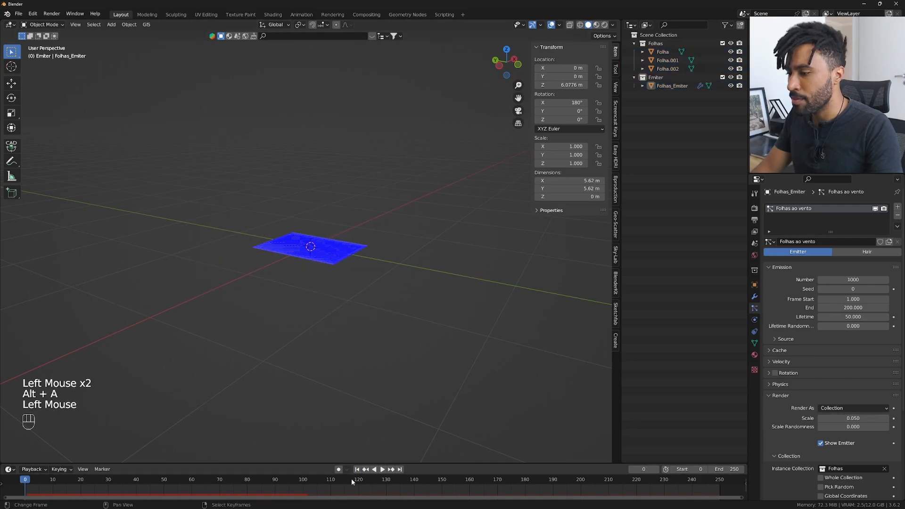
# Step: Scale the three leaf meshes at the world origin down to 0.2, and select one to check its dimensions
pyautogui.scroll(3, 287, 272)
pyautogui.moveTo(244, 193); pyautogui.dragTo(439, 382)
pyautogui.press('s')
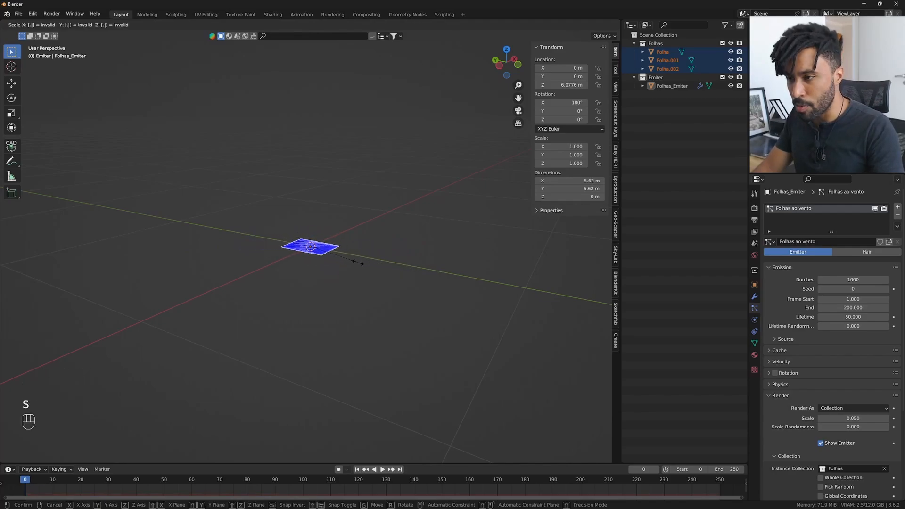
pyautogui.click(359, 263)
pyautogui.rightClick(324, 253)
pyautogui.scroll(2, 325, 254)
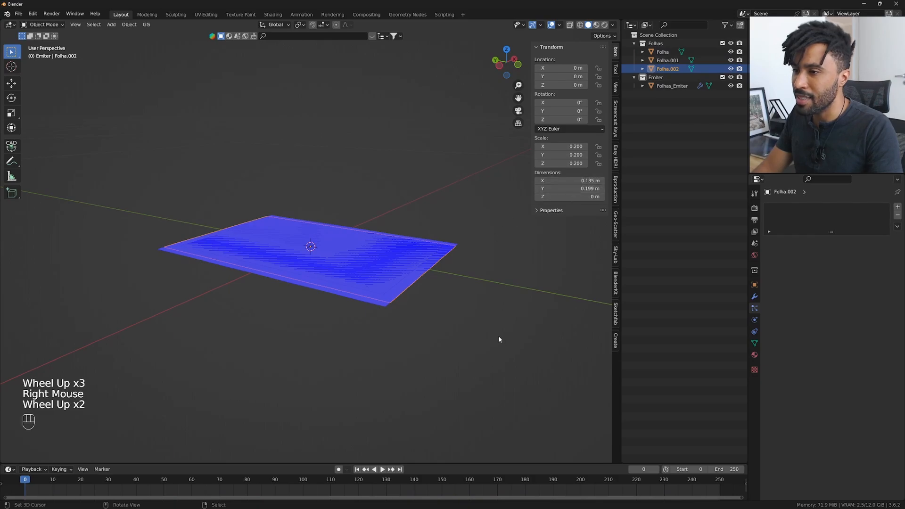
# Step: Select the three leaf meshes again and scale them down freely to a scale of about 0.075
pyautogui.moveTo(499, 339); pyautogui.dragTo(236, 250)
pyautogui.scroll(-2, 521, 344)
pyautogui.press('s')
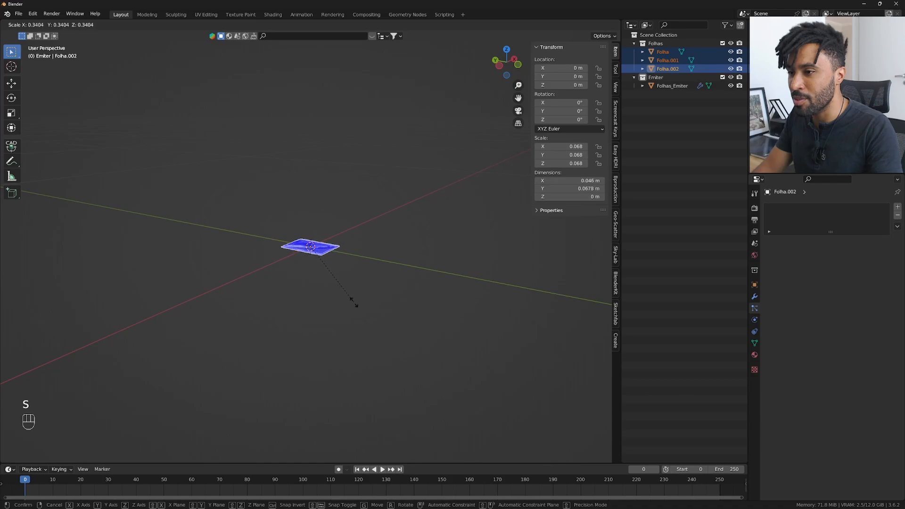
pyautogui.click(396, 283)
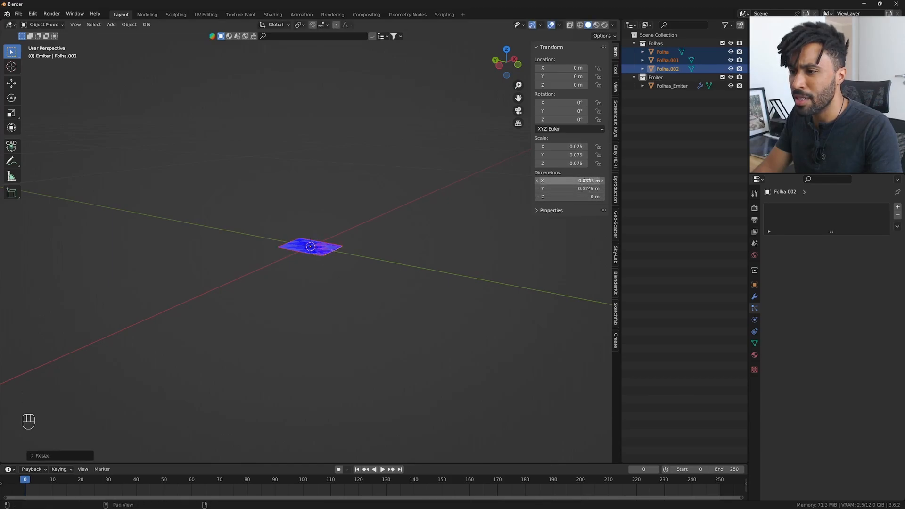
# Step: Select the three leaf meshes and the emitter plane and apply their scale
pyautogui.scroll(2, 285, 250)
pyautogui.moveTo(285, 251); pyautogui.dragTo(325, 288, button='middle')
pyautogui.click(406, 317)
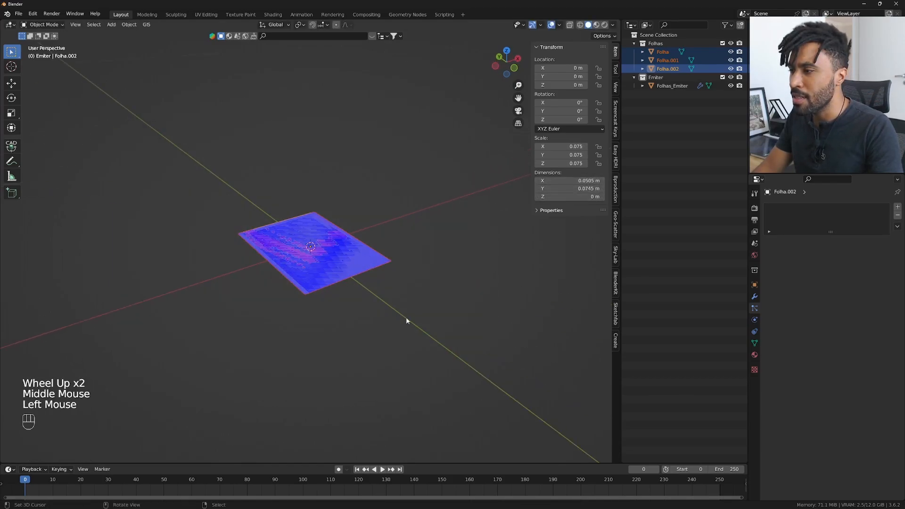
pyautogui.press('a')
pyautogui.hotkey('ctrl', 'a')
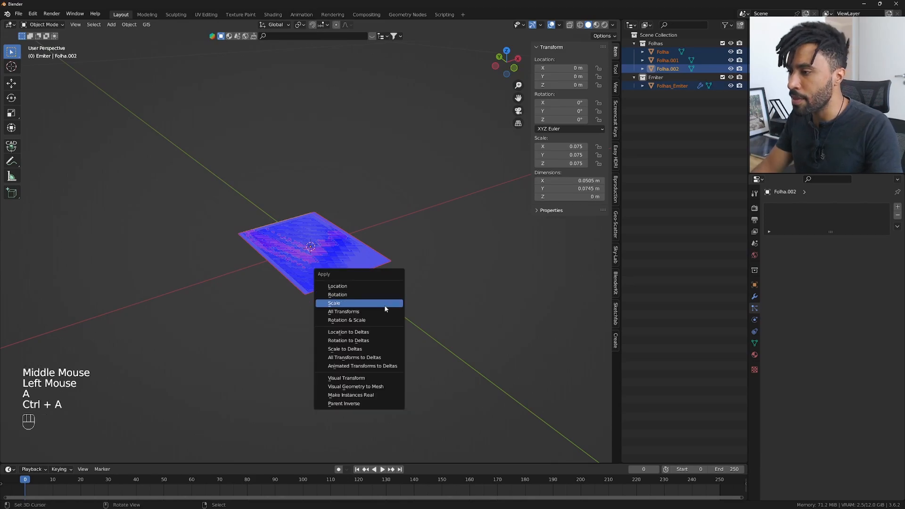
pyautogui.click(340, 304)
# Step: Select the Folha mesh and check its scale and dimensions, leaving its position as it is
pyautogui.rightClick(338, 284)
pyautogui.press('g')
pyautogui.rightClick(356, 261)
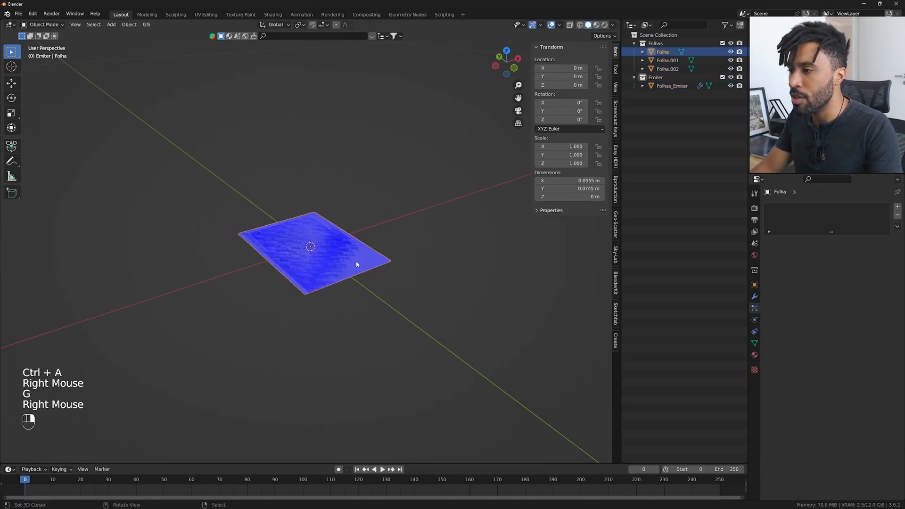
pyautogui.scroll(-1, 357, 282)
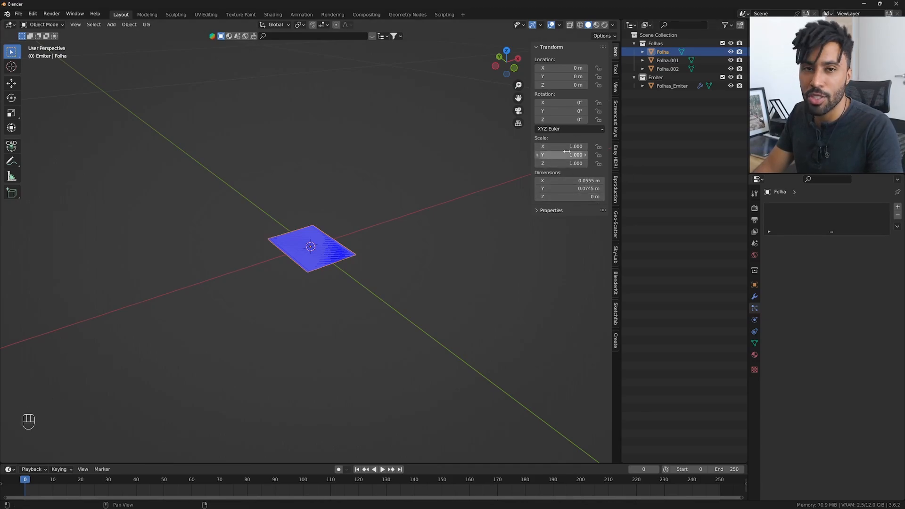
pyautogui.scroll(-3, 408, 233)
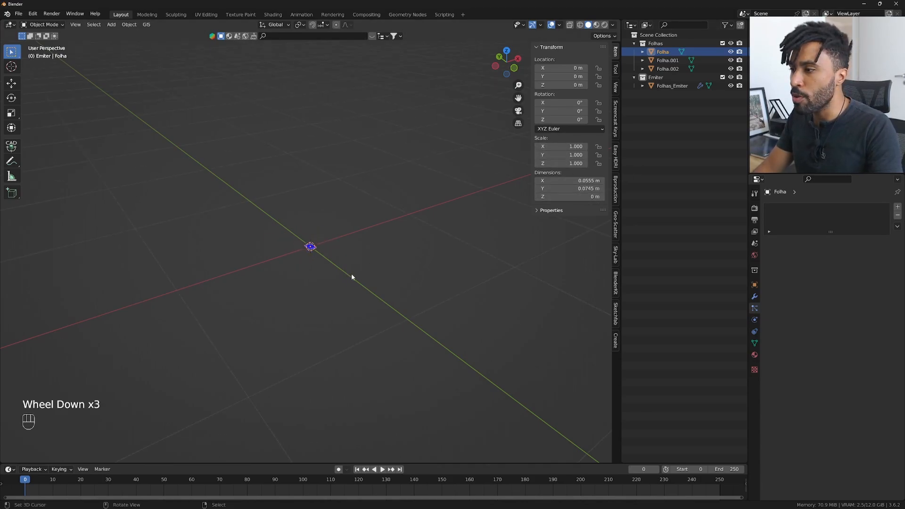
# Step: Select the emitter plane above the world origin
pyautogui.moveTo(352, 277); pyautogui.dragTo(366, 254, button='middle')
pyautogui.scroll(-4, 358, 253)
pyautogui.rightClick(324, 132)
pyautogui.rightClick(325, 127)
pyautogui.press('z')
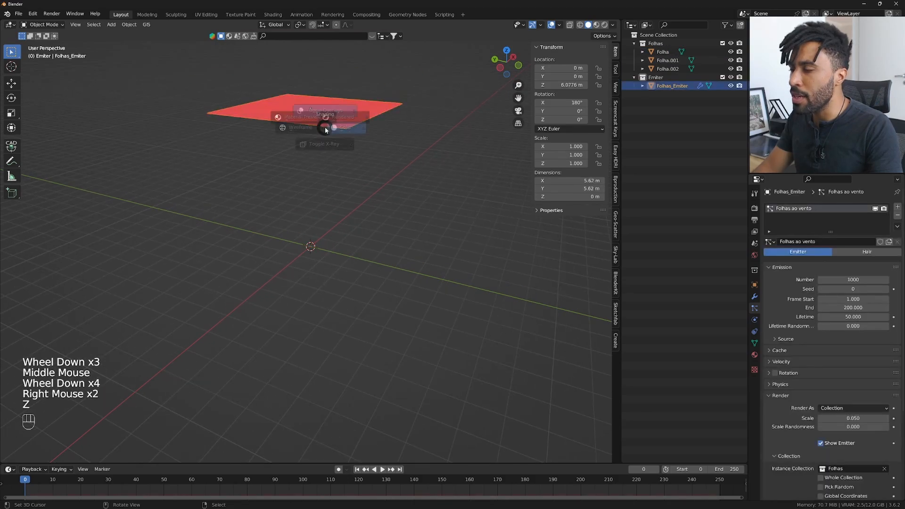
# Step: Play the particle animation, examine the size of the falling leaves up close, and stop the playback at frame 60
pyautogui.press('space')
pyautogui.moveTo(370, 197); pyautogui.dragTo(376, 246, button='middle')
pyautogui.scroll(2, 373, 189)
pyautogui.scroll(2, 376, 246)
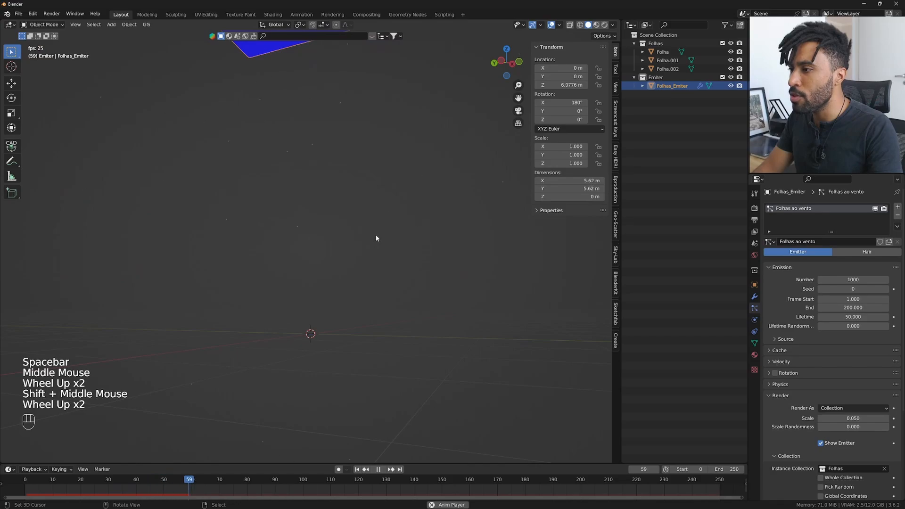
pyautogui.press('space')
pyautogui.keyDown('shift'); pyautogui.scroll(2, 364, 201); pyautogui.keyUp('shift')
pyautogui.scroll(2, 360, 197)
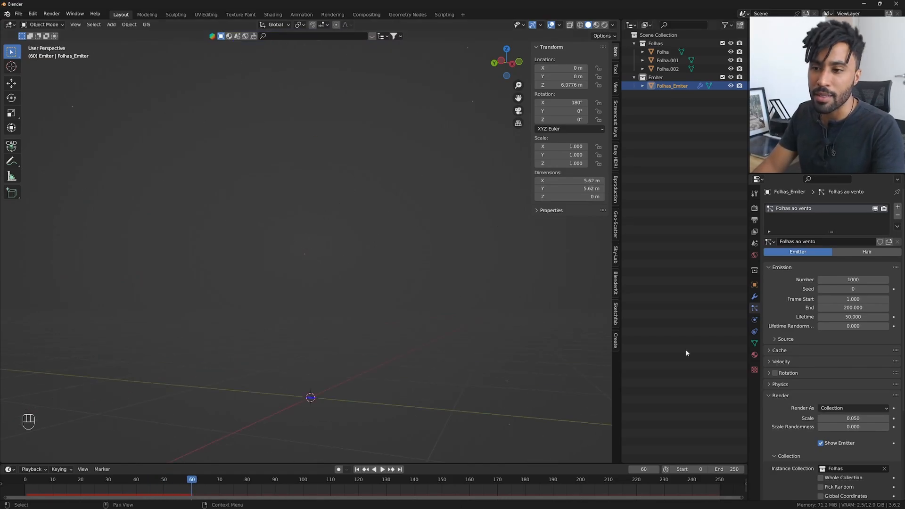
# Step: Set the render scale of the Folhas ao vento particles to 1
pyautogui.scroll(-5, 800, 332)
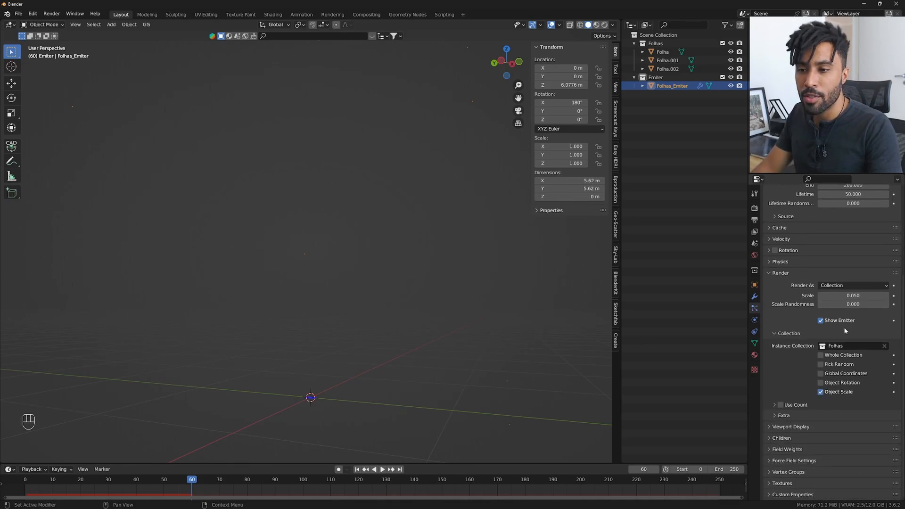
pyautogui.click(854, 296)
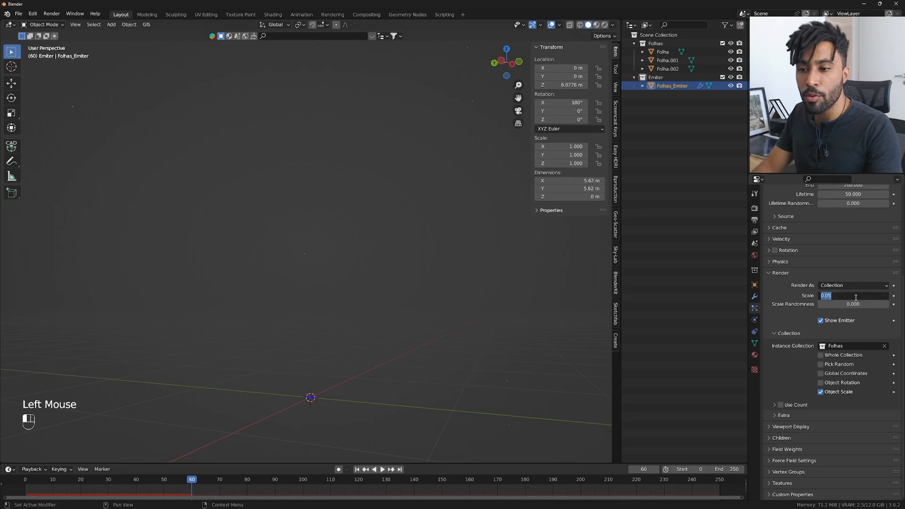
pyautogui.write('1')
pyautogui.press('Return')
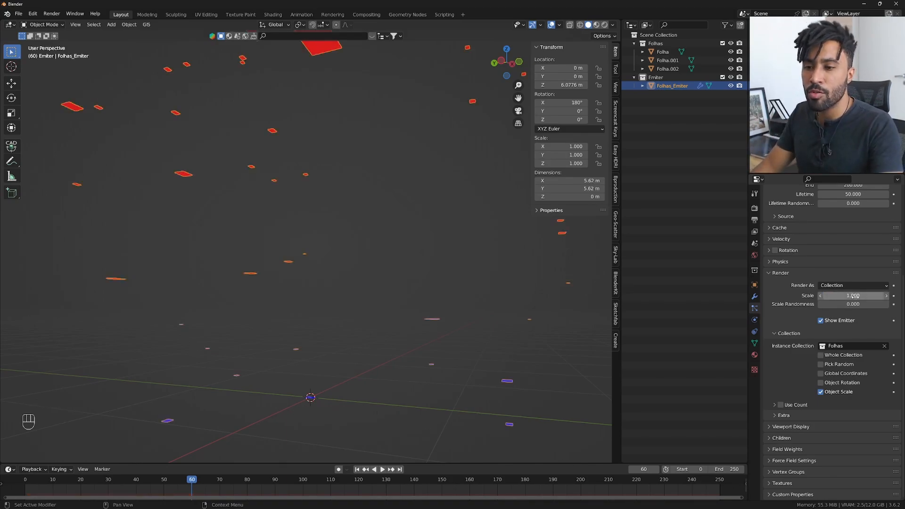
# Step: Try the particles' scale randomness at about 0.66, and set it to exactly 0.6
pyautogui.moveTo(829, 305); pyautogui.dragTo(874, 304)
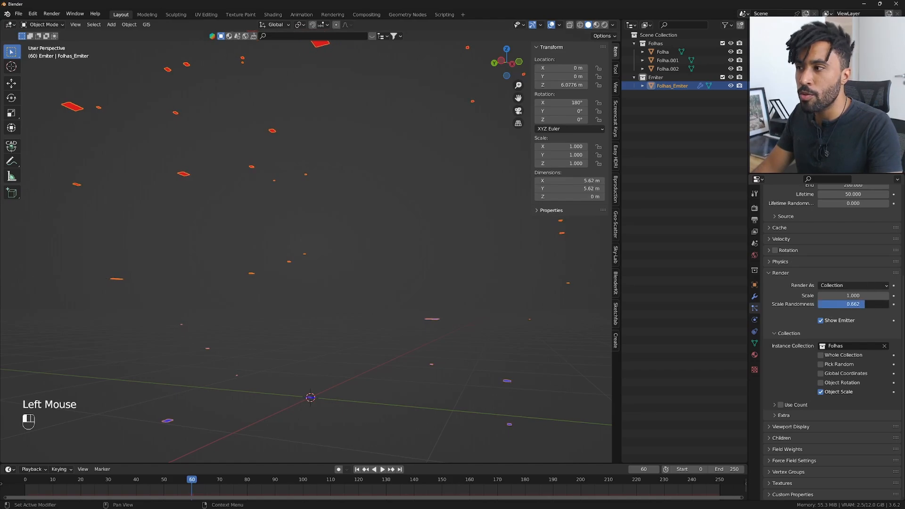
pyautogui.doubleClick(866, 305)
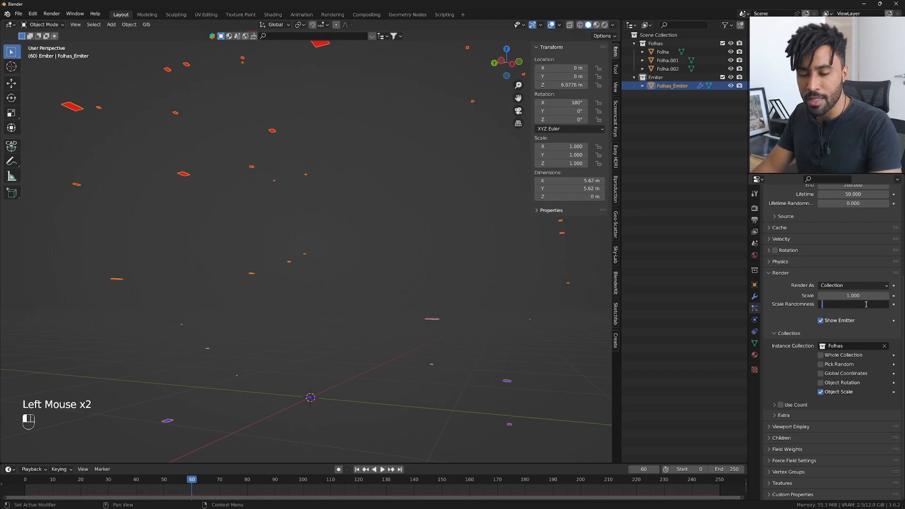
pyautogui.write('0.6')
pyautogui.press('Return')
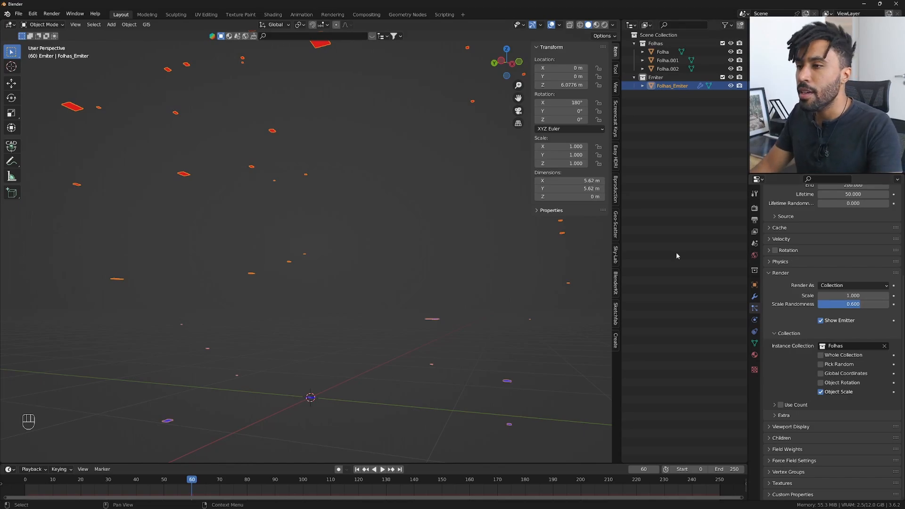
# Step: Play the particle animation and examine the leaves falling from the emitter plane with their randomized scale
pyautogui.scroll(-3, 403, 132)
pyautogui.moveTo(396, 142); pyautogui.dragTo(350, 225, button='middle')
pyautogui.scroll(-1, 389, 171)
pyautogui.press('space')
pyautogui.scroll(2, 355, 219)
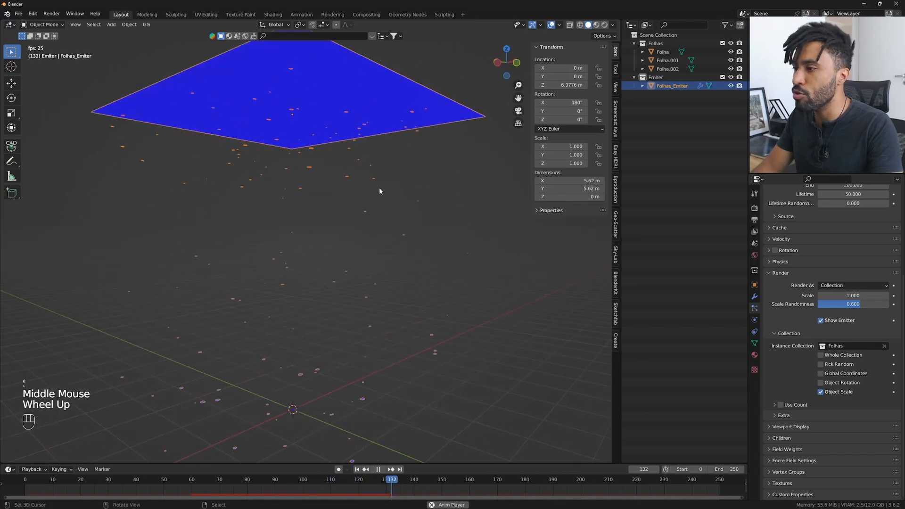
pyautogui.moveTo(379, 191); pyautogui.dragTo(387, 181, button='middle')
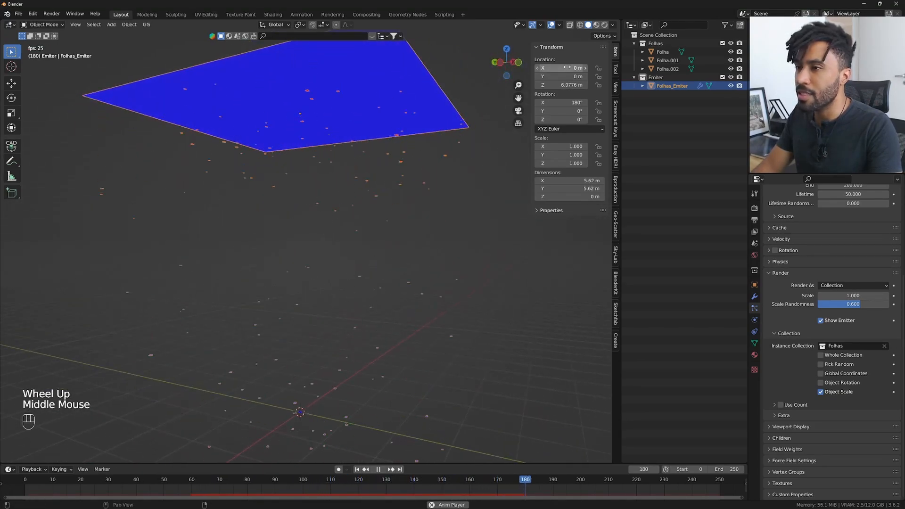
# Step: Turn off the Face Orientation overlay and switch the viewport to Material Preview shading
pyautogui.click(559, 25)
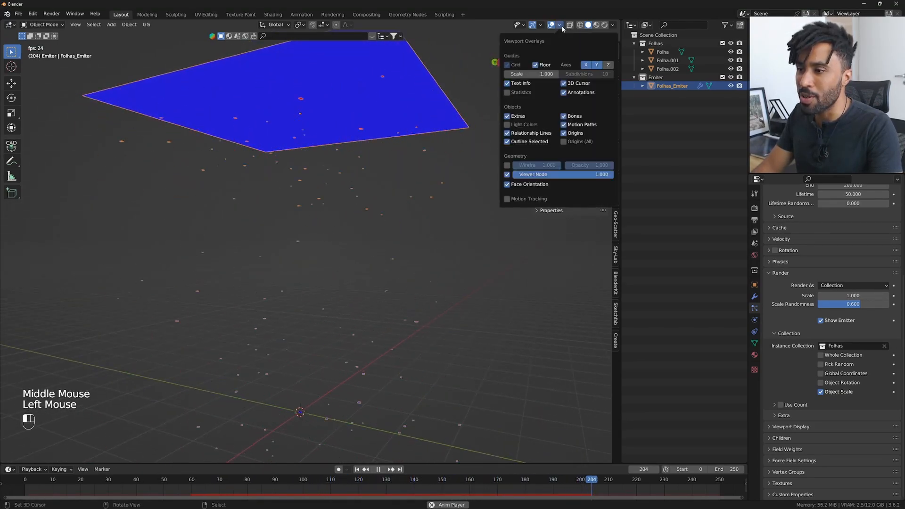
pyautogui.click(507, 184)
pyautogui.moveTo(365, 225)
pyautogui.mouseDown(button='middle')
pyautogui.moveTo(363, 247)
pyautogui.moveTo(390, 259)
pyautogui.moveTo(383, 244)
pyautogui.moveTo(376, 277)
pyautogui.mouseUp(button='middle')
pyautogui.press('z')
# Step: Stop the playback at frame 111 and examine the textured leaves near the ground up close
pyautogui.press('space')
pyautogui.scroll(2, 384, 244)
pyautogui.rightClick(316, 365)
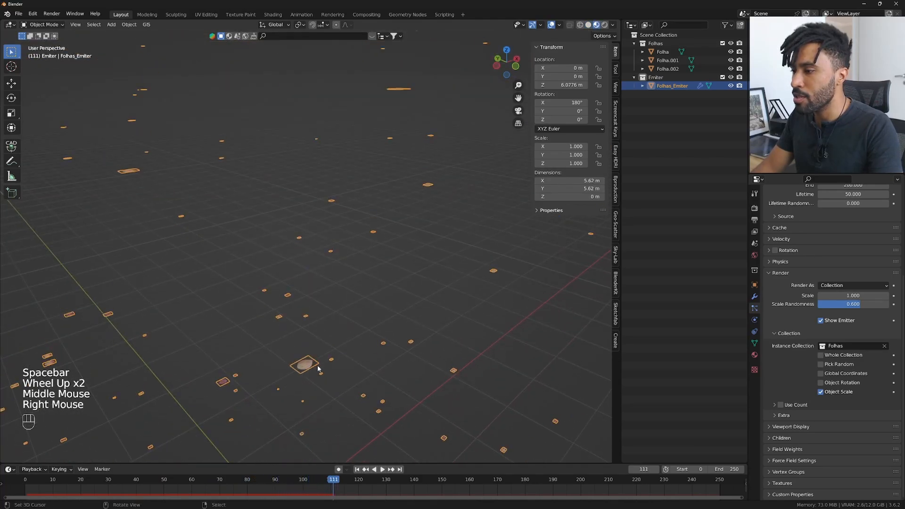
pyautogui.scroll(-1, 317, 365)
pyautogui.moveTo(317, 365); pyautogui.dragTo(351, 340, button='middle')
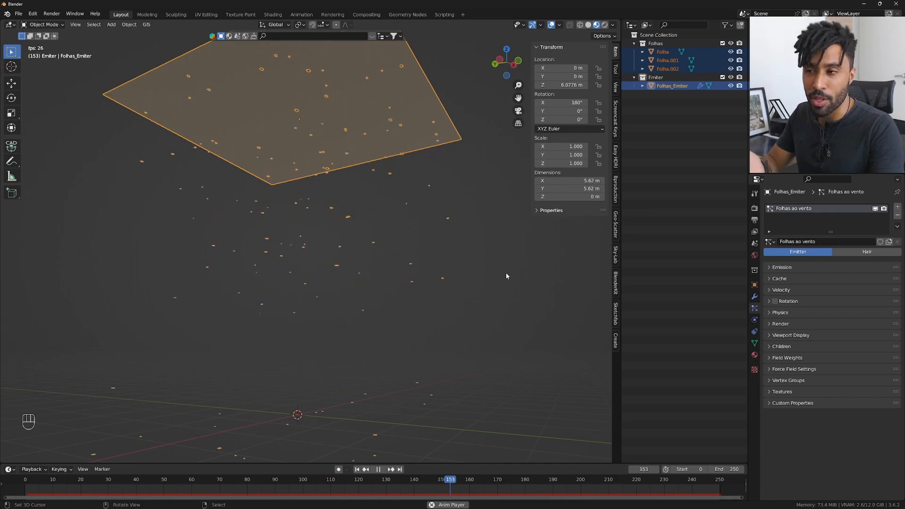
# Step: Try a gravity field weight of 0.1 on the Folhas ao vento particles and examine the leaves' fall
pyautogui.doubleClick(784, 370)
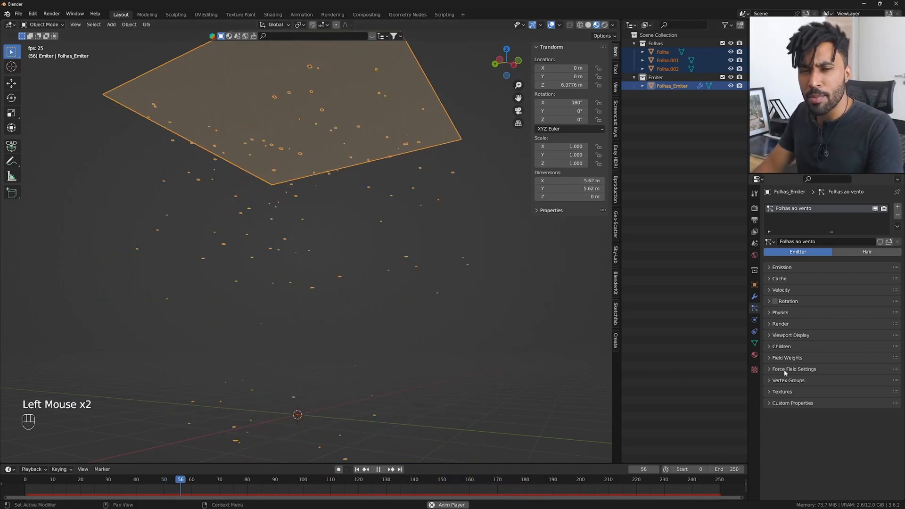
pyautogui.click(783, 357)
pyautogui.scroll(-4, 785, 359)
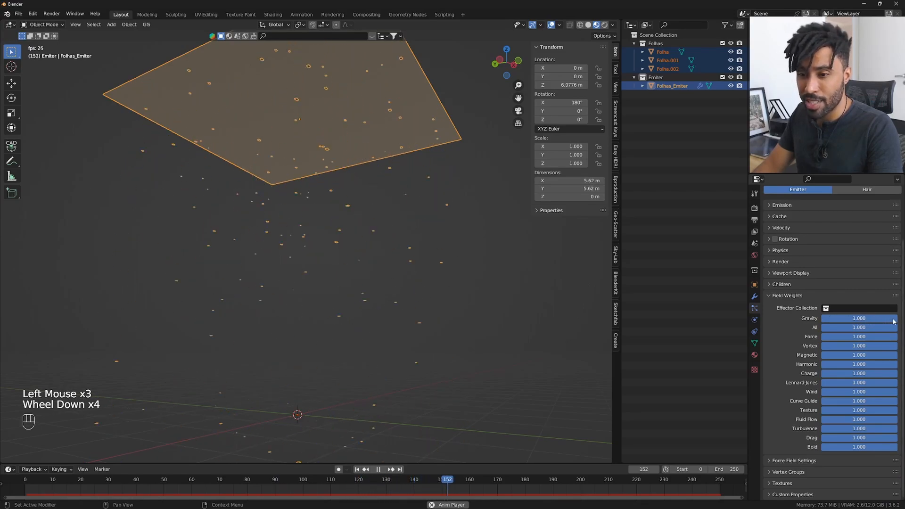
pyautogui.moveTo(854, 317); pyautogui.dragTo(830, 318)
pyautogui.click(830, 318)
pyautogui.write('0.1')
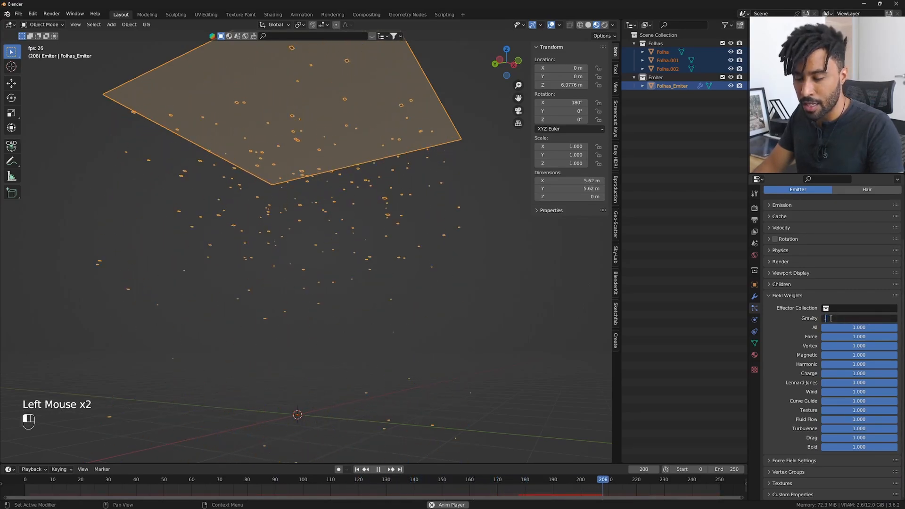
pyautogui.press('Return')
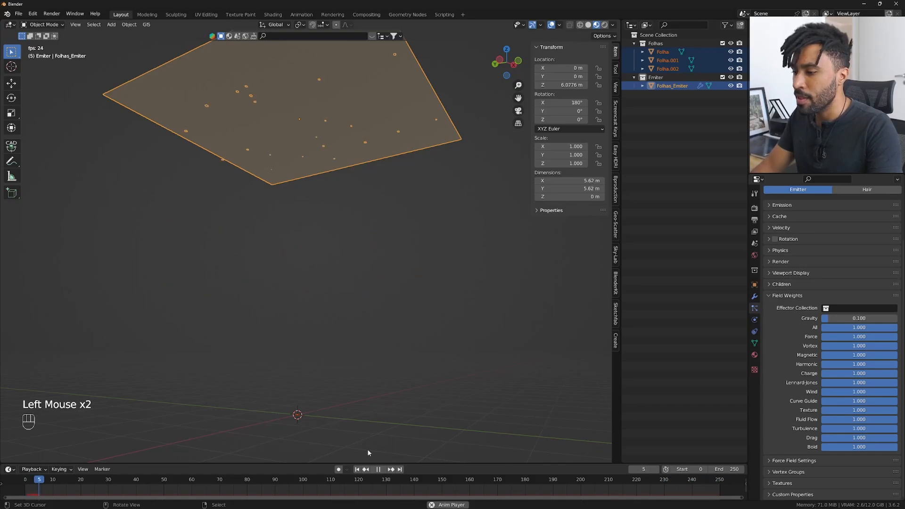
pyautogui.moveTo(367, 212); pyautogui.dragTo(375, 159, button='middle')
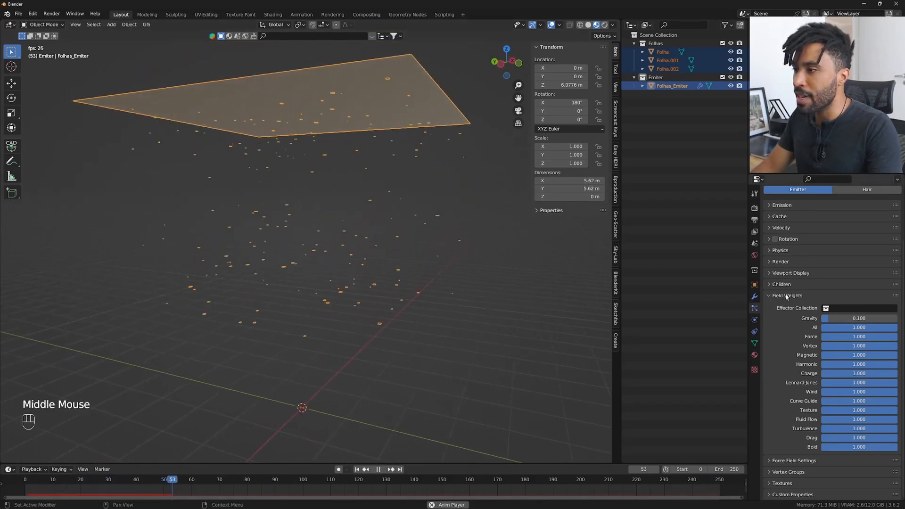
# Step: Try the particles' gravity field weight at 0.05, set it to 0.01, and stop the playback at frame 231
pyautogui.click(866, 316)
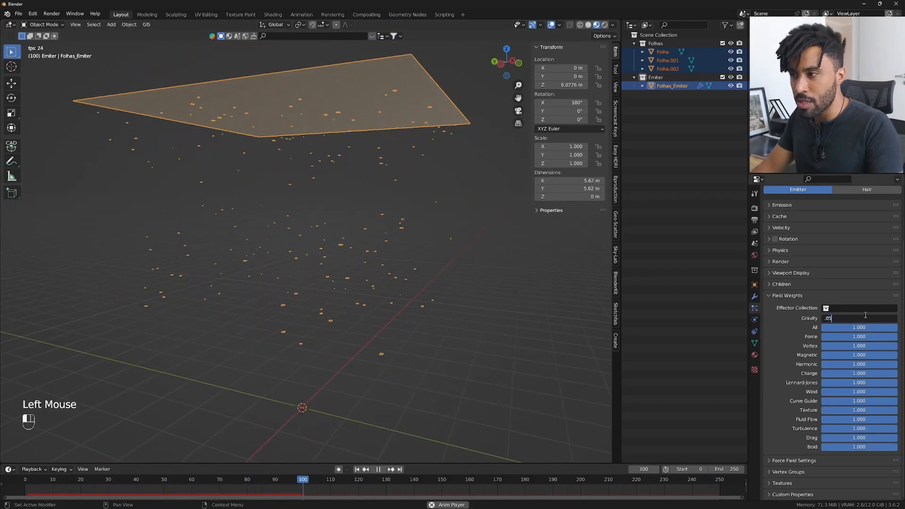
pyautogui.write('0.05')
pyautogui.press('Return')
pyautogui.doubleClick(865, 319)
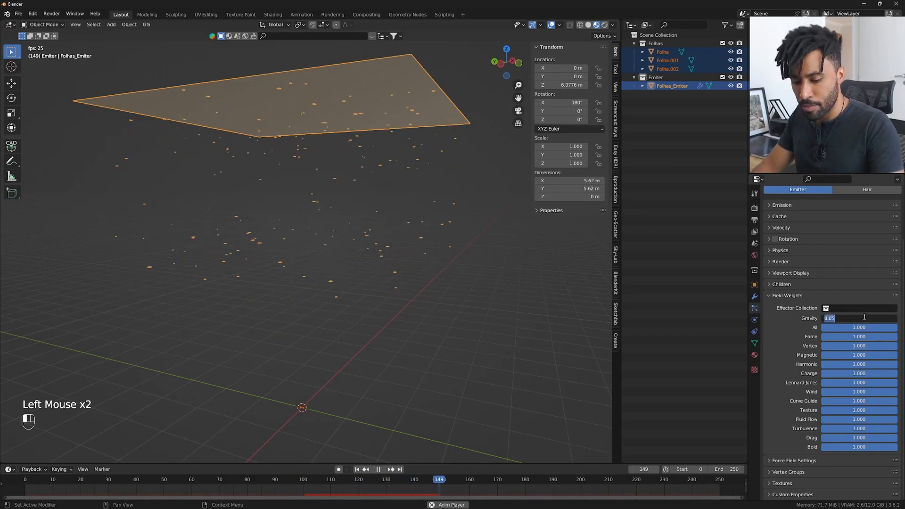
pyautogui.press('Return')
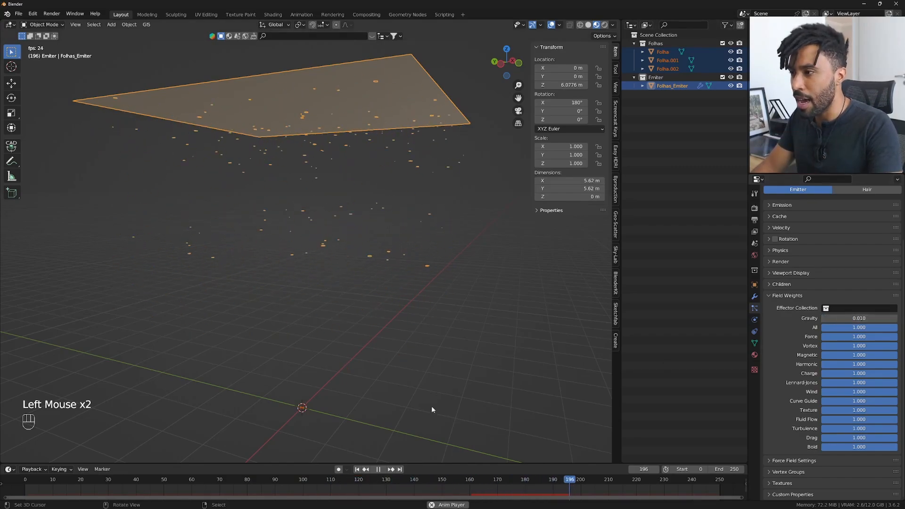
pyautogui.click(379, 468)
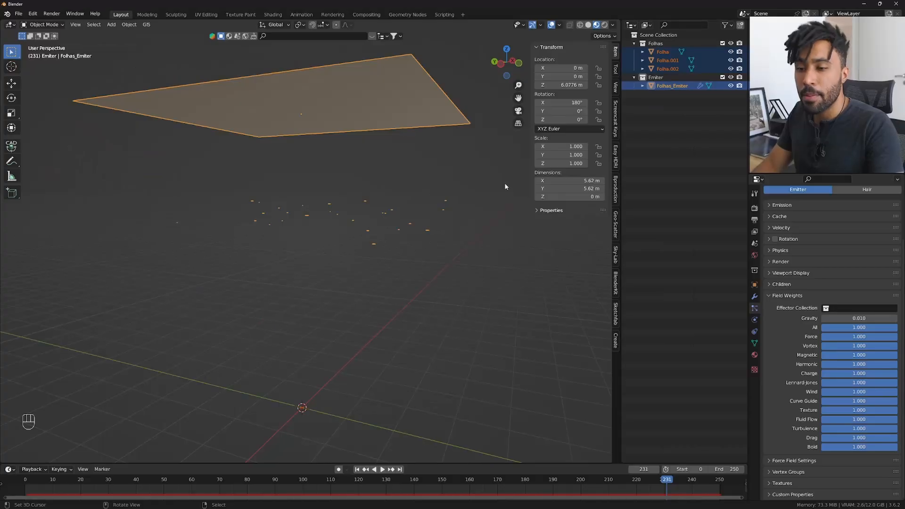
# Step: Replay the simulation from frame 0 and set the particles' emission lifetime to 1000
pyautogui.scroll(6, 840, 414)
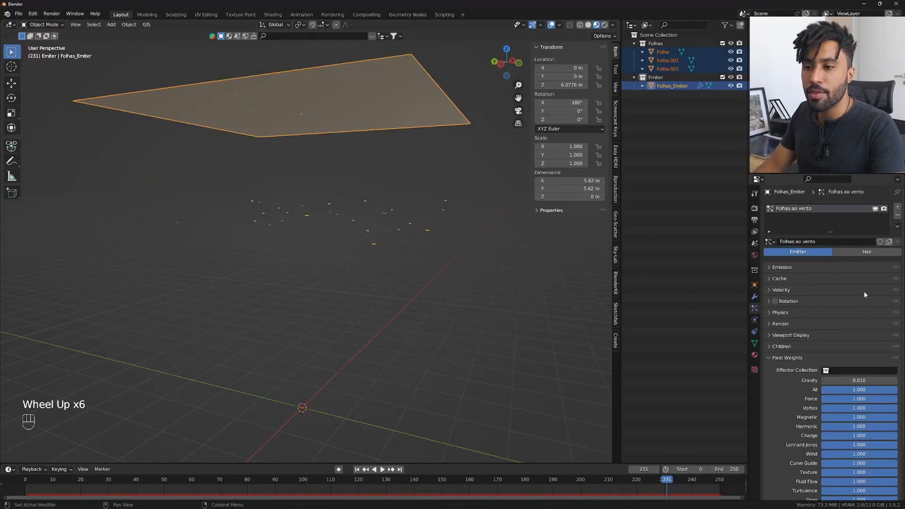
pyautogui.click(791, 268)
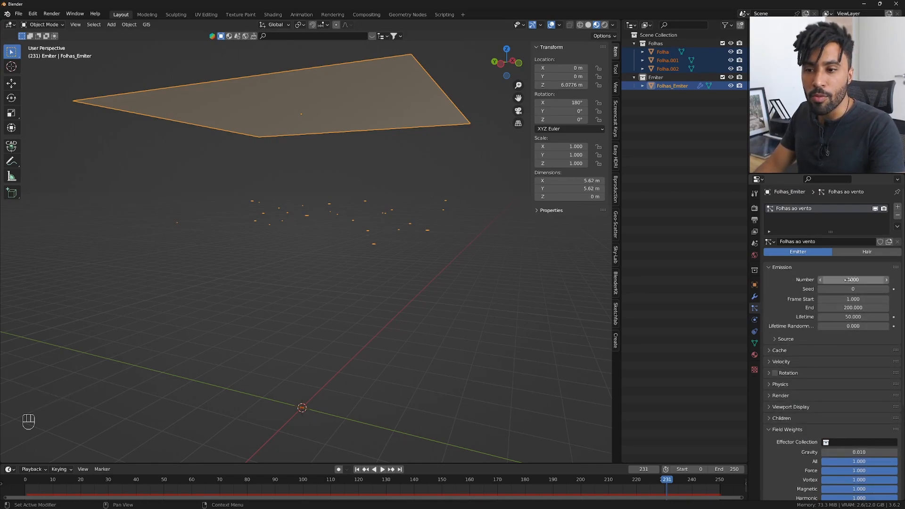
pyautogui.click(357, 470)
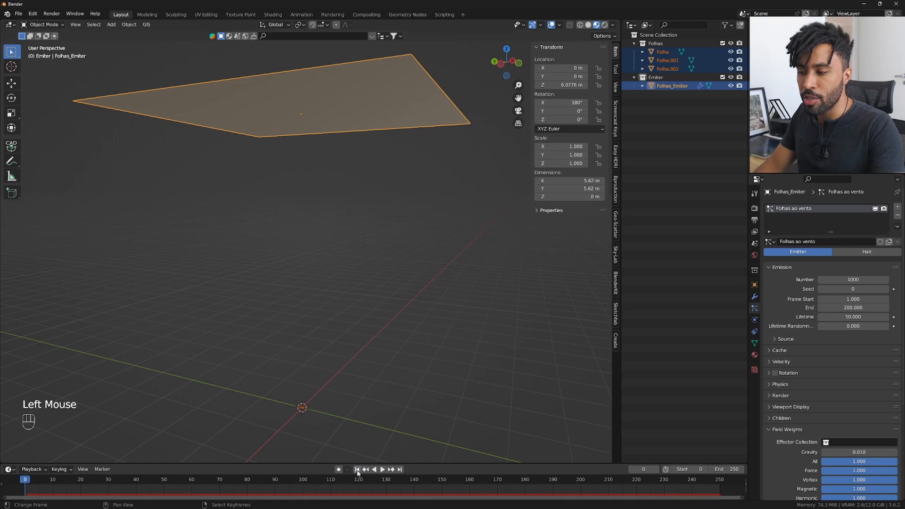
pyautogui.click(382, 469)
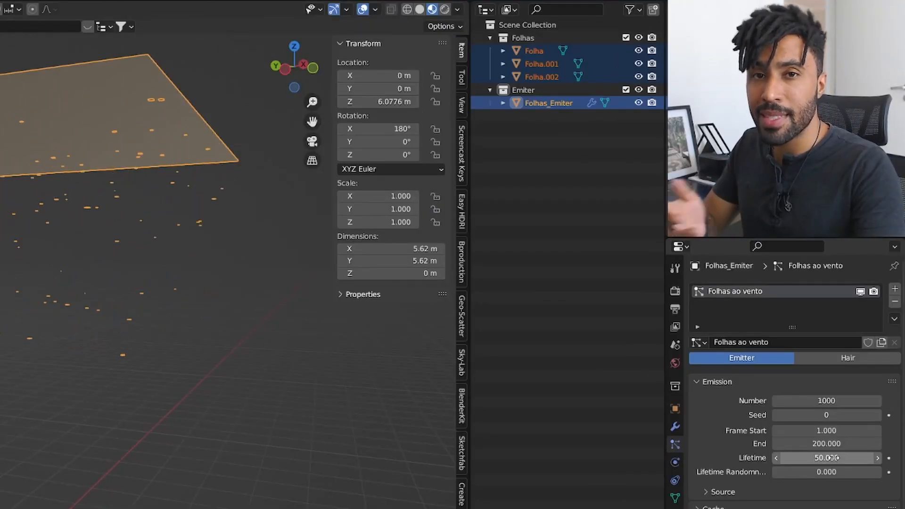
pyautogui.click(831, 458)
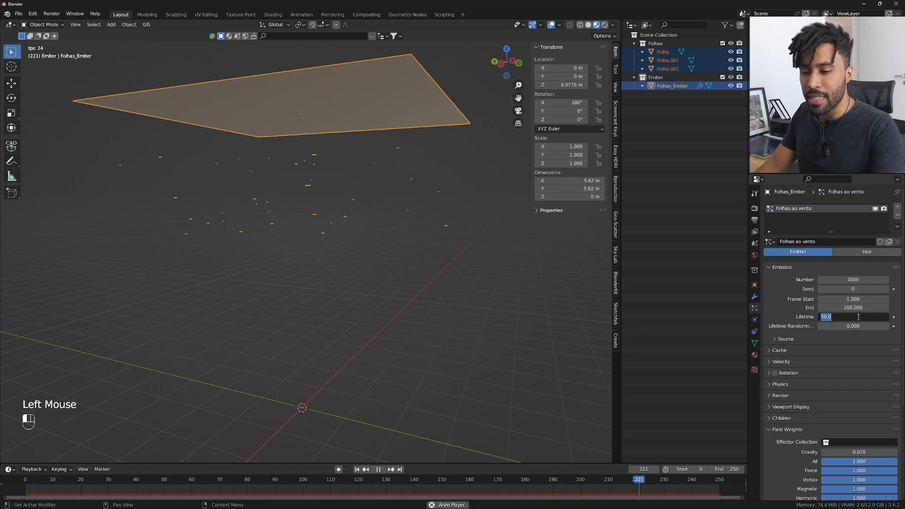
pyautogui.write('1000')
pyautogui.press('Return')
# Step: Examine the long-lived leaves falling below the emitter, stop the playback at frame 151, and return to frame 0
pyautogui.scroll(-2, 487, 356)
pyautogui.scroll(2, 486, 356)
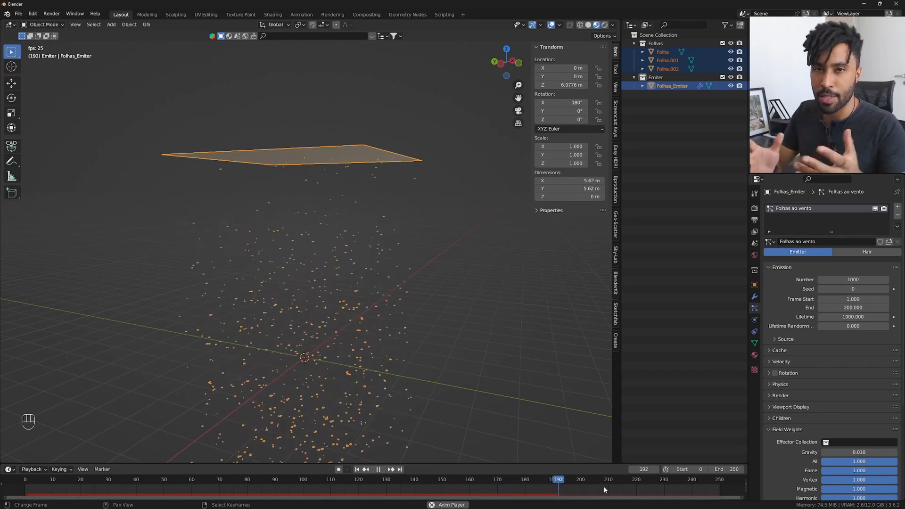
pyautogui.scroll(-3, 310, 400)
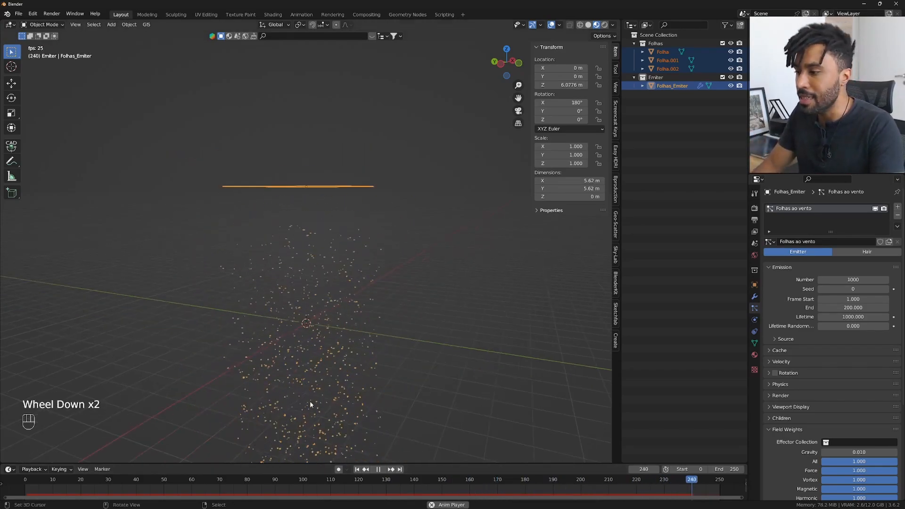
pyautogui.moveTo(310, 401); pyautogui.dragTo(307, 346, button='middle')
pyautogui.scroll(1, 325, 349)
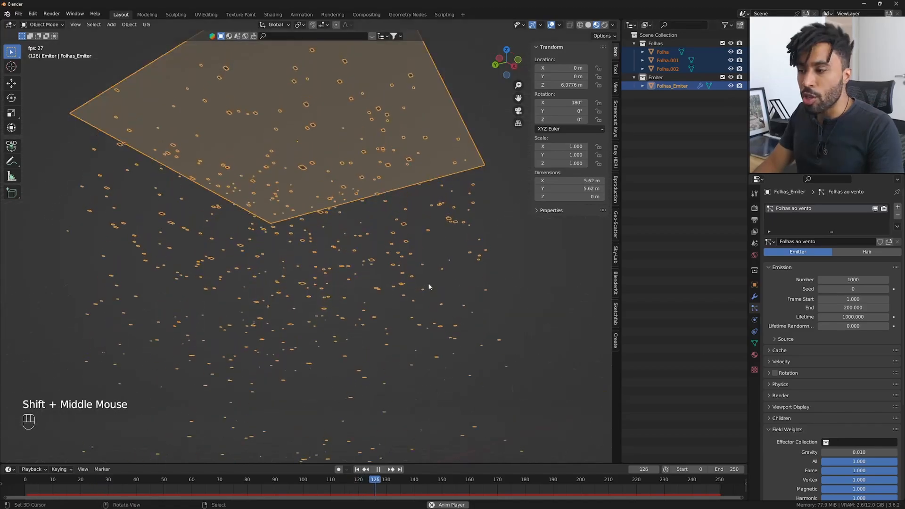
pyautogui.scroll(-1, 427, 283)
pyautogui.click(380, 469)
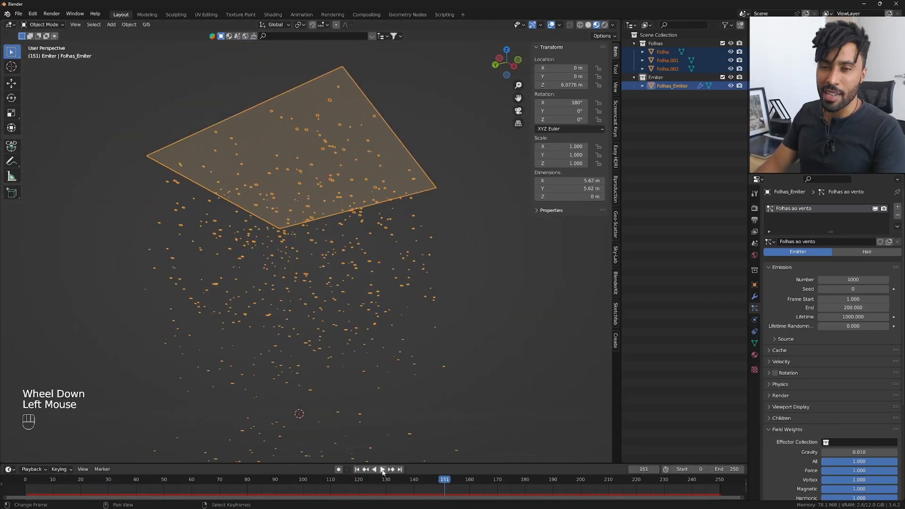
pyautogui.click(356, 470)
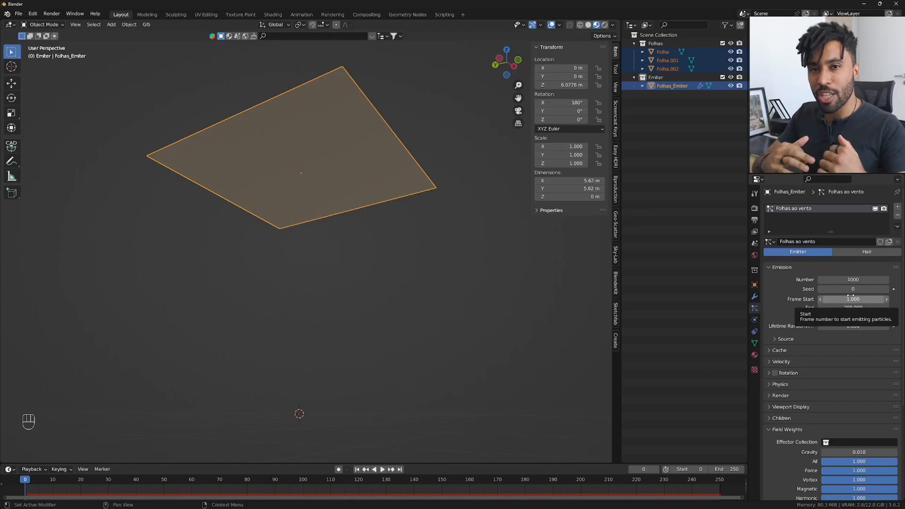
# Step: Set the particle emission's start frame to -250
pyautogui.click(851, 297)
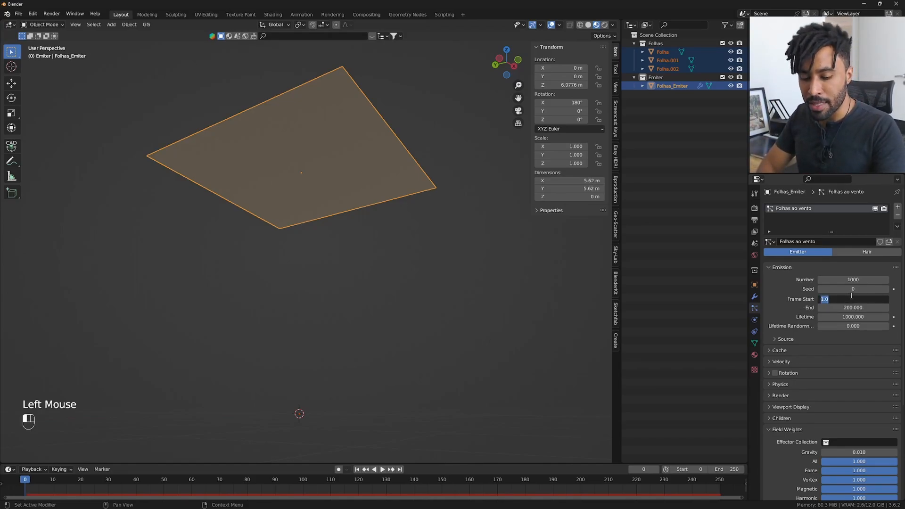
pyautogui.write('-250')
pyautogui.press('Return')
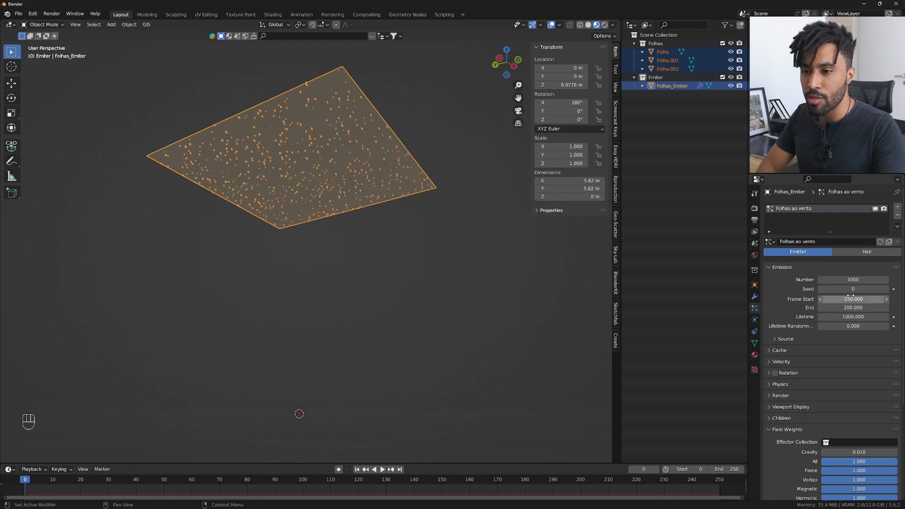
# Step: Play the animation from frame 0 and examine the column of falling leaves from several angles
pyautogui.click(382, 469)
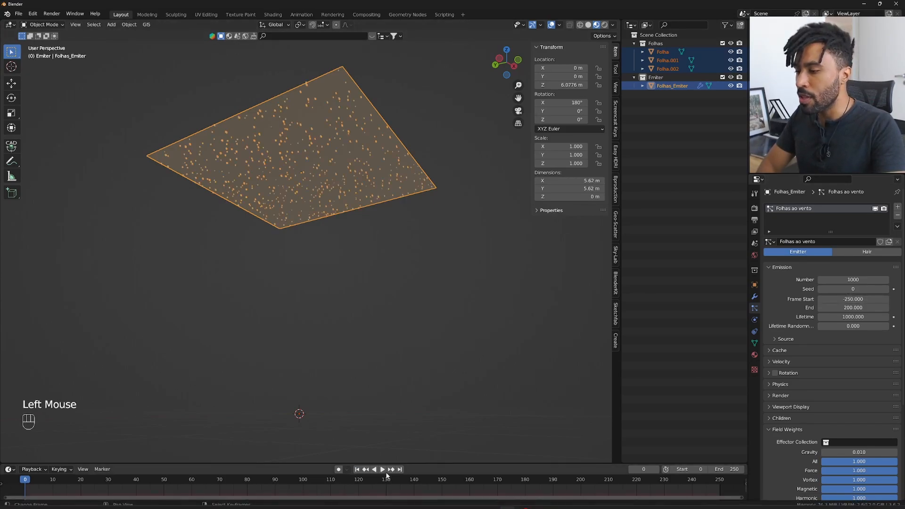
pyautogui.click(379, 470)
pyautogui.moveTo(351, 290); pyautogui.dragTo(356, 312, button='middle')
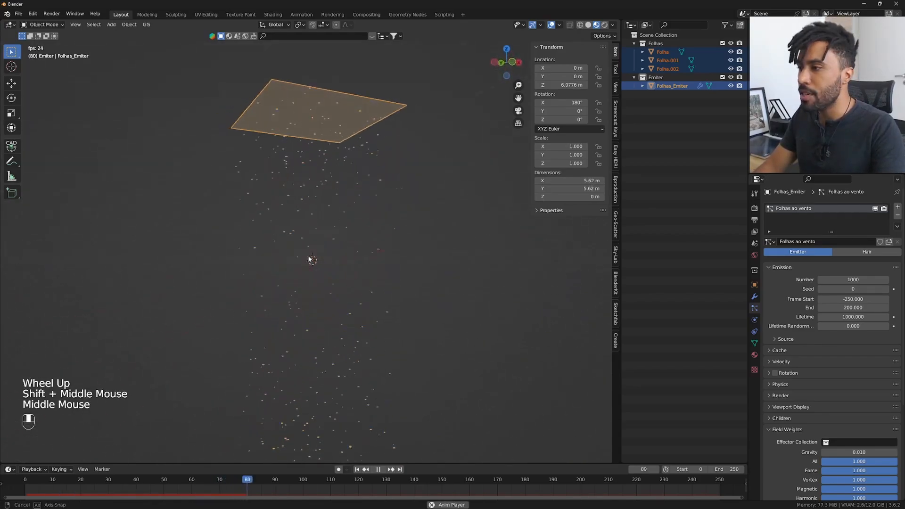
pyautogui.moveTo(310, 259); pyautogui.dragTo(347, 285, button='middle')
pyautogui.moveTo(390, 188); pyautogui.dragTo(330, 204, button='middle')
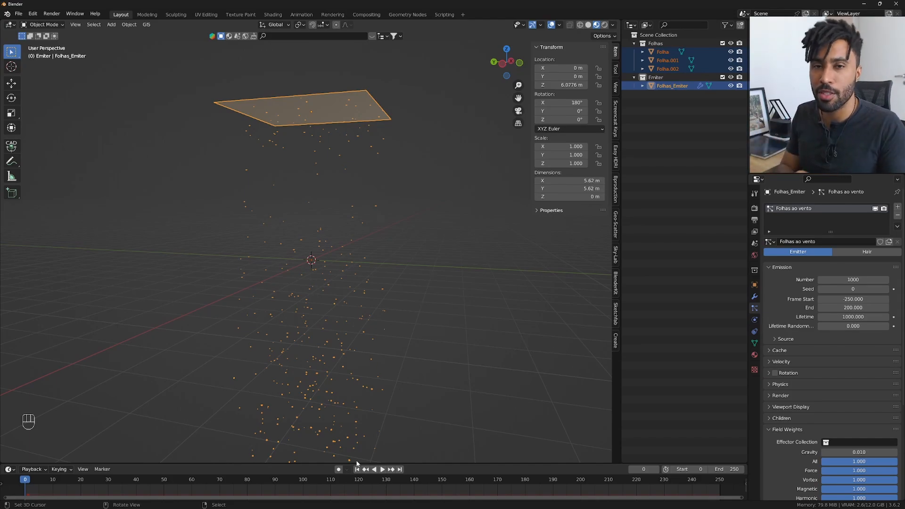
# Step: Add a plane mesh at the world origin beneath the leaf emitter
pyautogui.scroll(2, 363, 386)
pyautogui.moveTo(363, 387); pyautogui.dragTo(369, 309, button='middle')
pyautogui.scroll(-2, 370, 309)
pyautogui.hotkey('shift', 'a')
pyautogui.moveTo(370, 305)
pyautogui.click(430, 310)
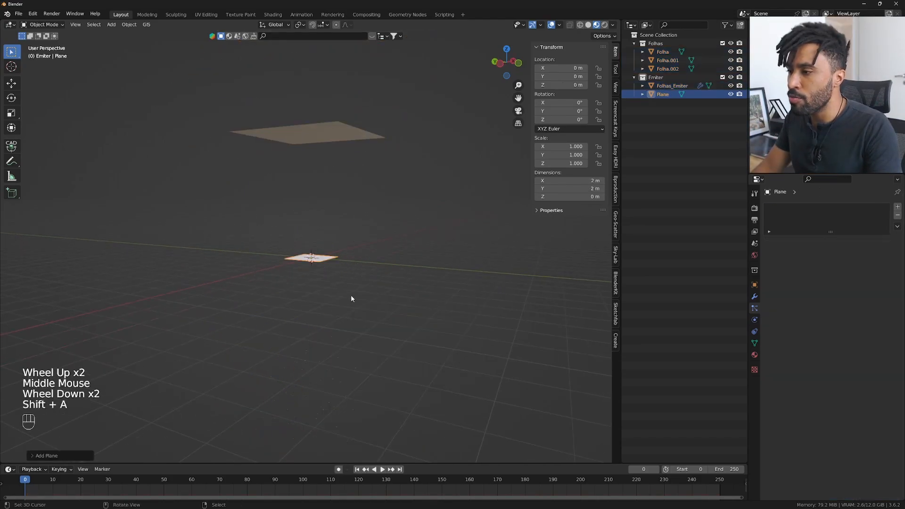
# Step: Scale the new plane up to a ground about 20.2 m square and switch the viewport to Solid shading
pyautogui.press('s')
pyautogui.click(309, 257)
pyautogui.moveTo(310, 257); pyautogui.dragTo(330, 300, button='middle')
pyautogui.press('Tab')
pyautogui.press('Tab')
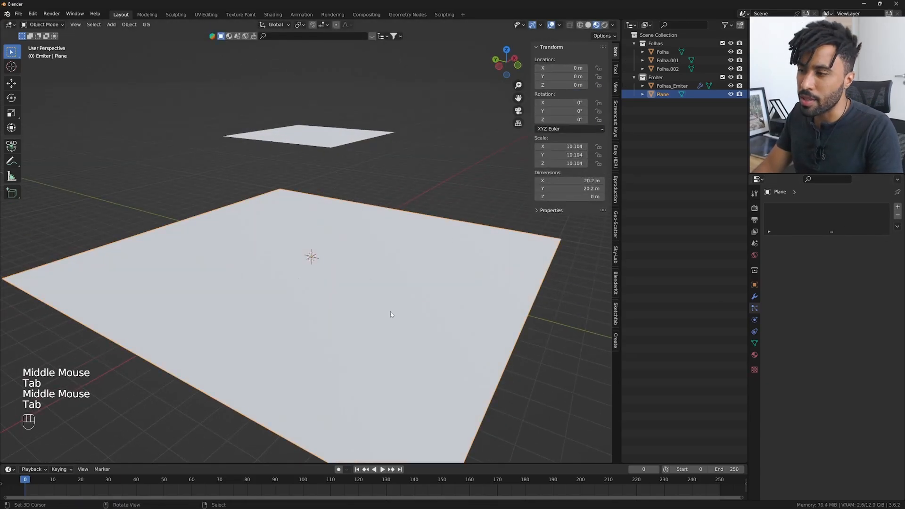
pyautogui.press('z')
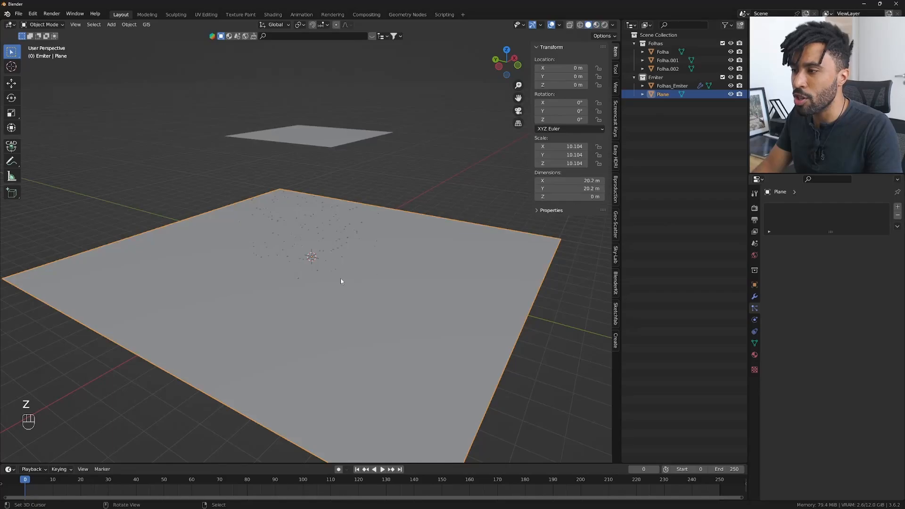
# Step: Enable Collision physics on the ground plane and play the animation to check the leaves landing on it
pyautogui.click(755, 320)
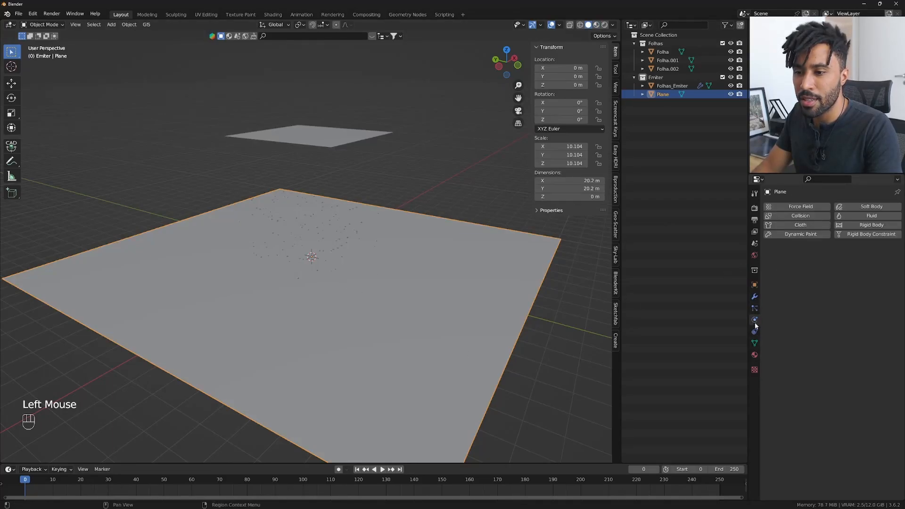
pyautogui.click(801, 217)
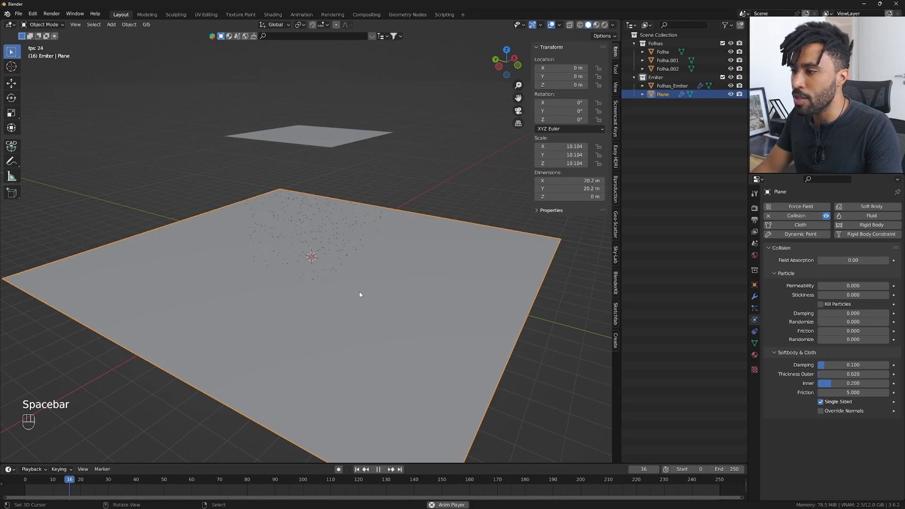
pyautogui.scroll(2, 358, 289)
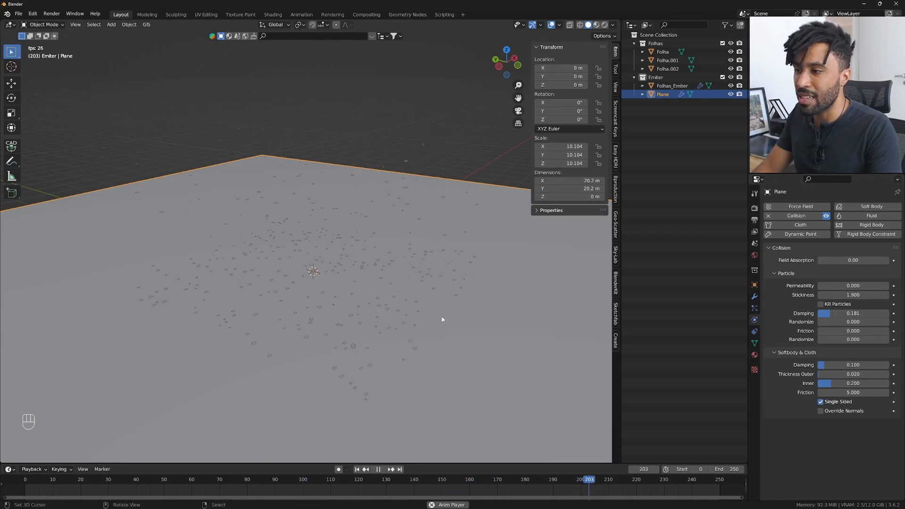
# Step: Play the animation and examine the leaves falling from the emitter and settling on the ground plane from several angles
pyautogui.moveTo(442, 320); pyautogui.dragTo(318, 254, button='middle')
pyautogui.scroll(-2, 410, 300)
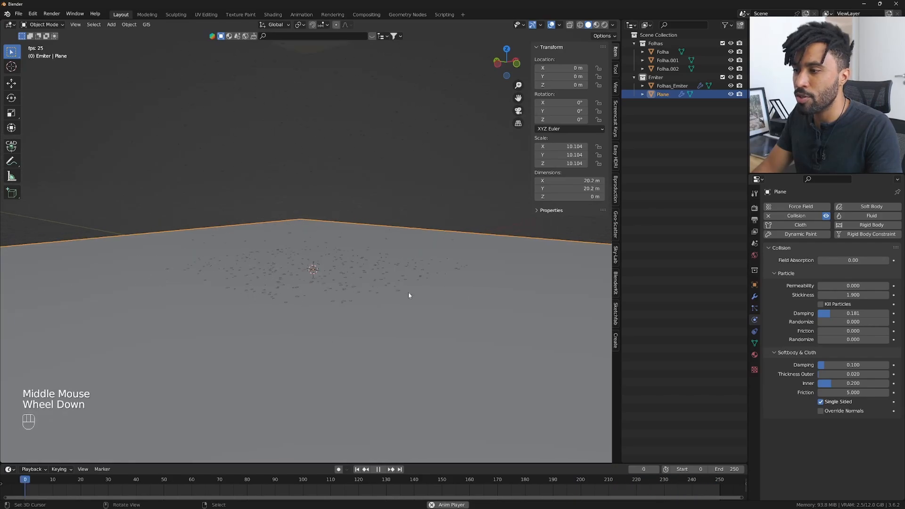
pyautogui.moveTo(406, 288); pyautogui.dragTo(678, 327, button='middle')
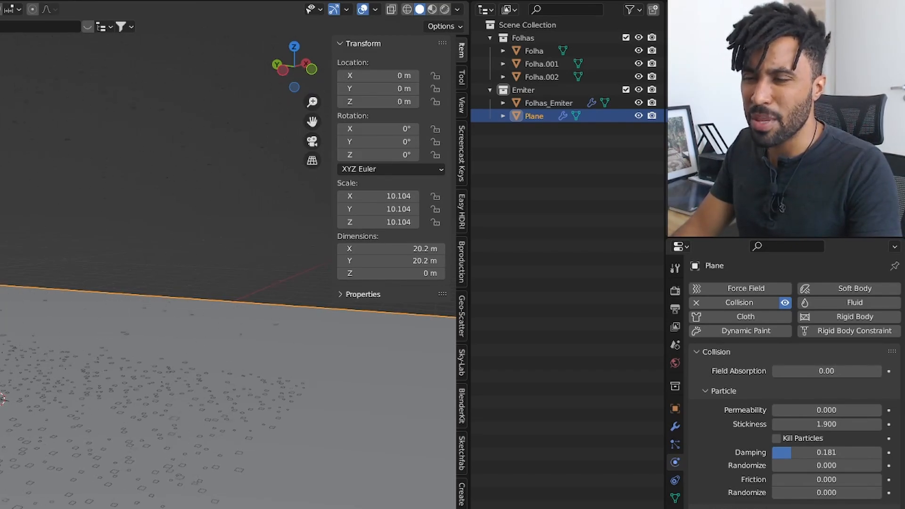
pyautogui.scroll(-3, 5, 340)
pyautogui.keyDown('shift'); pyautogui.moveTo(6, 340); pyautogui.dragTo(15, 468, button='middle'); pyautogui.keyUp('shift')
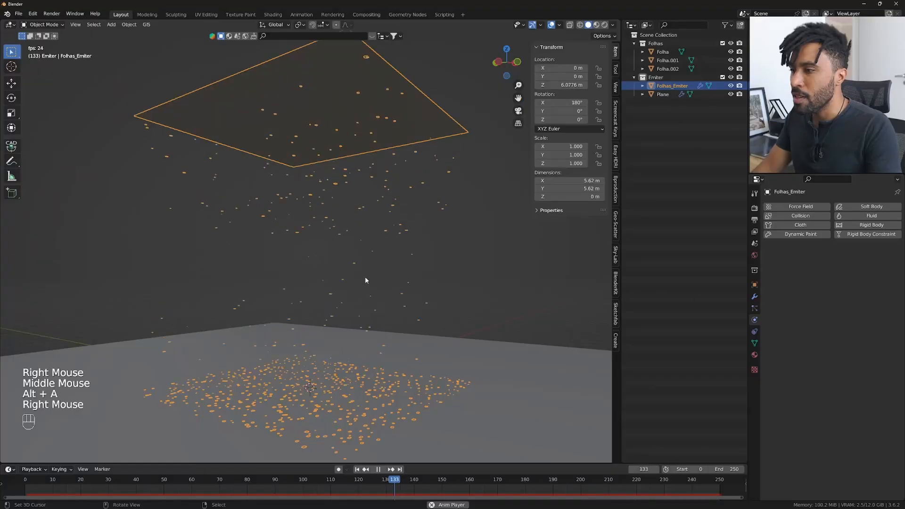
pyautogui.scroll(2, 365, 276)
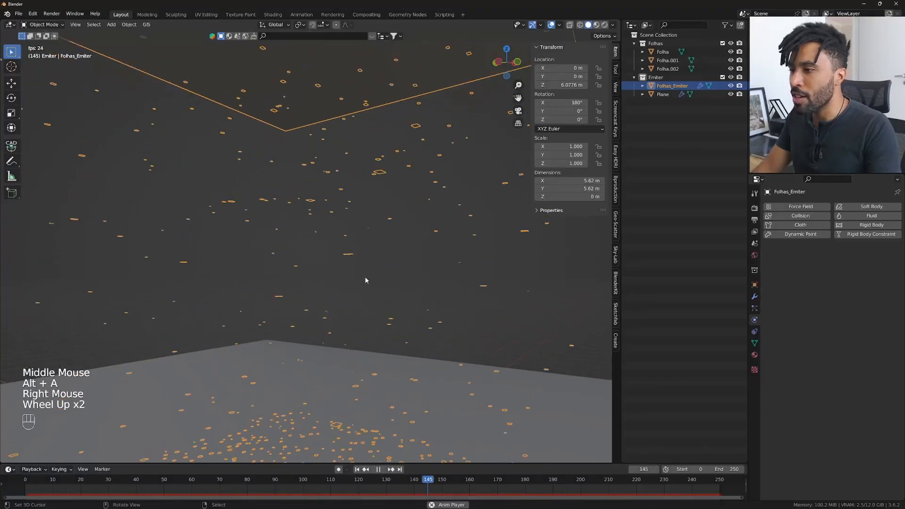
pyautogui.moveTo(410, 270)
pyautogui.mouseDown(button='middle')
pyautogui.moveTo(414, 291)
pyautogui.moveTo(412, 248)
pyautogui.mouseUp(button='middle')
# Step: Switch the viewport to Material Preview shading, select the Folhas_Emiter plane and stop the playback
pyautogui.hotkey('alt', 'a')
pyautogui.press('z')
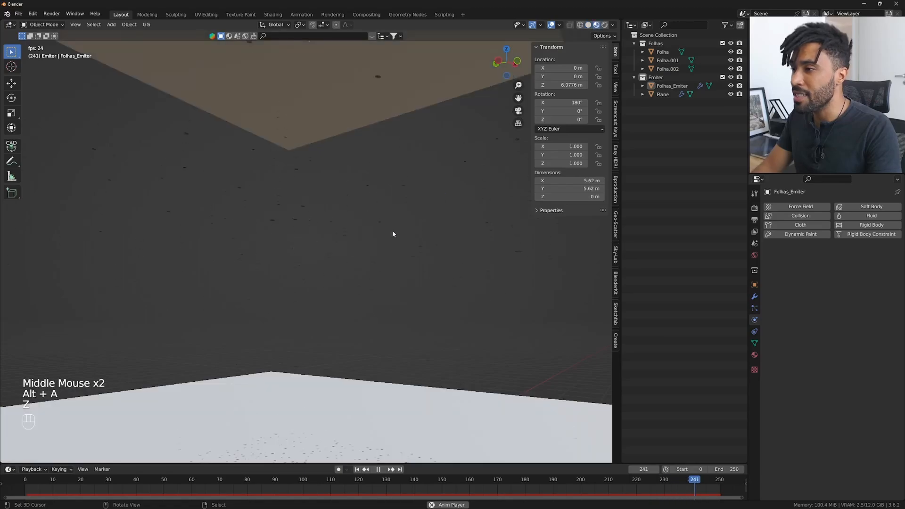
pyautogui.rightClick(322, 126)
pyautogui.press('space')
pyautogui.scroll(1, 333, 147)
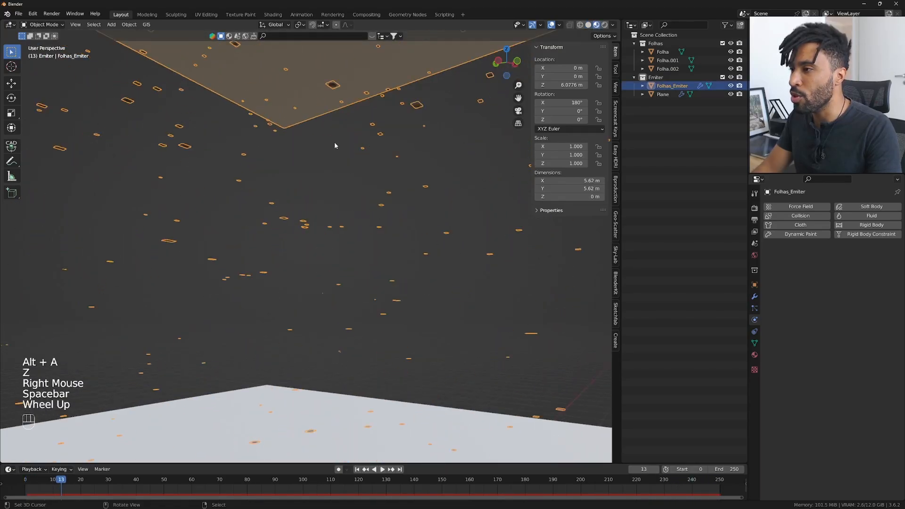
pyautogui.scroll(-2, 335, 144)
pyautogui.scroll(1, 372, 207)
pyautogui.moveTo(372, 199); pyautogui.dragTo(374, 202, button='middle')
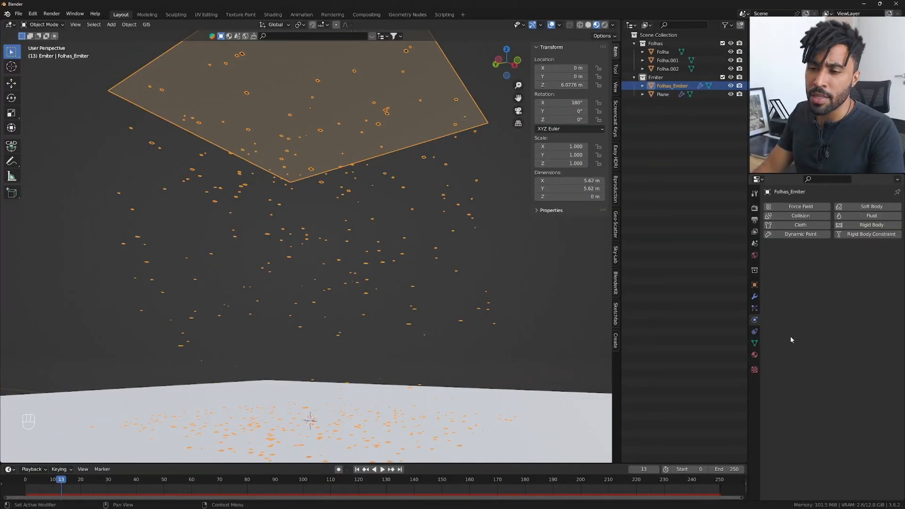
# Step: Enable Rotation on the Folhas ao vento particle system and play the animation
pyautogui.click(754, 309)
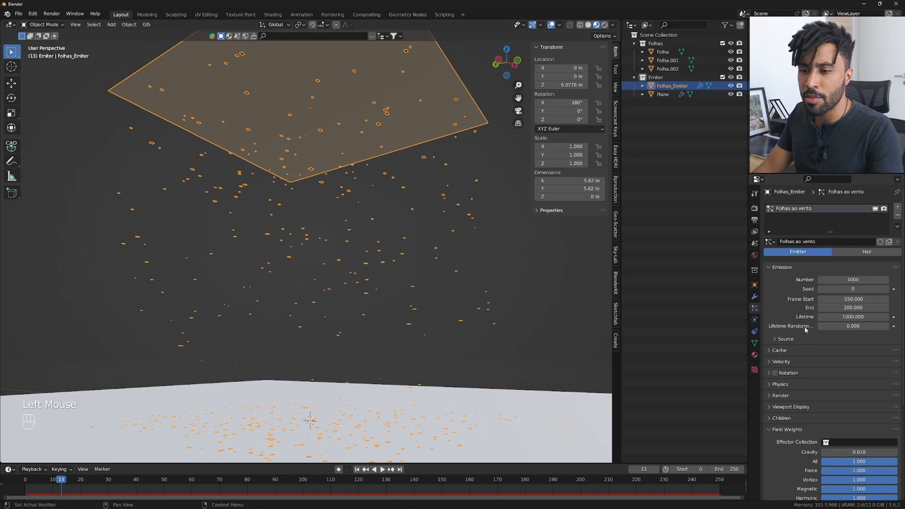
pyautogui.click(782, 267)
pyautogui.click(786, 357)
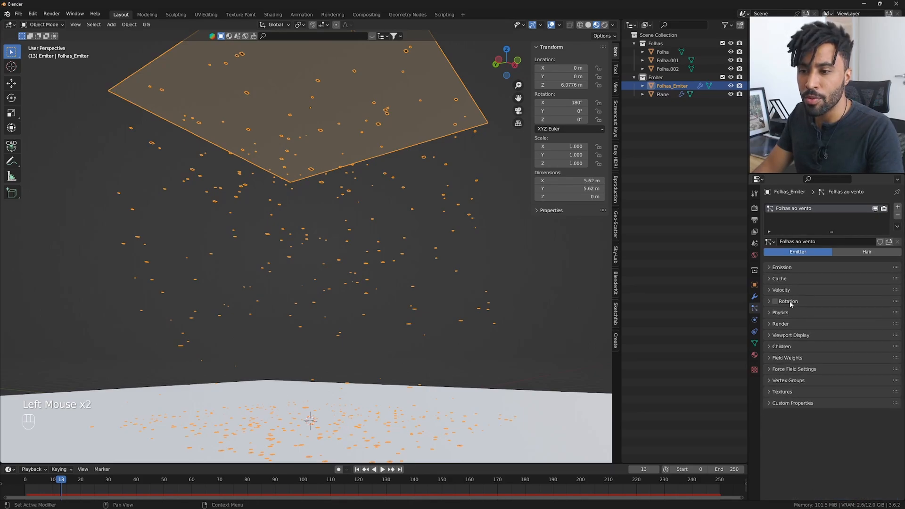
pyautogui.click(774, 301)
pyautogui.click(784, 301)
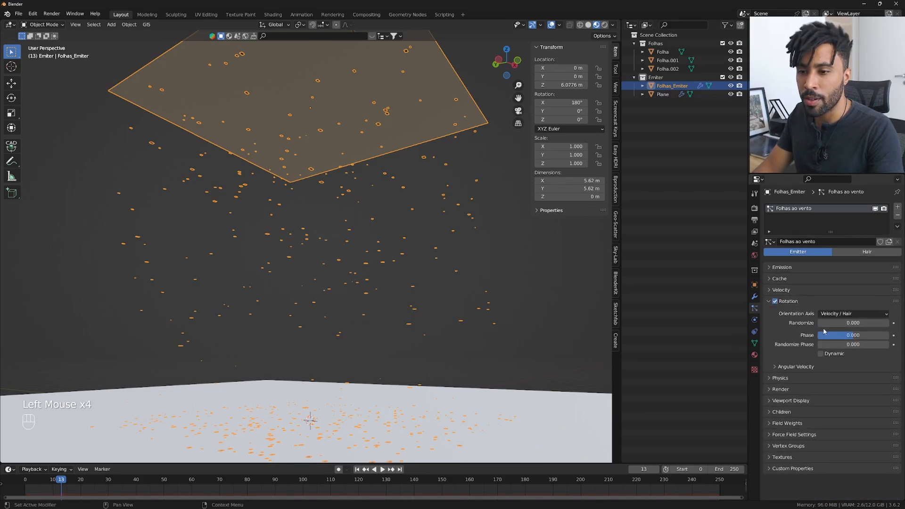
pyautogui.press('space')
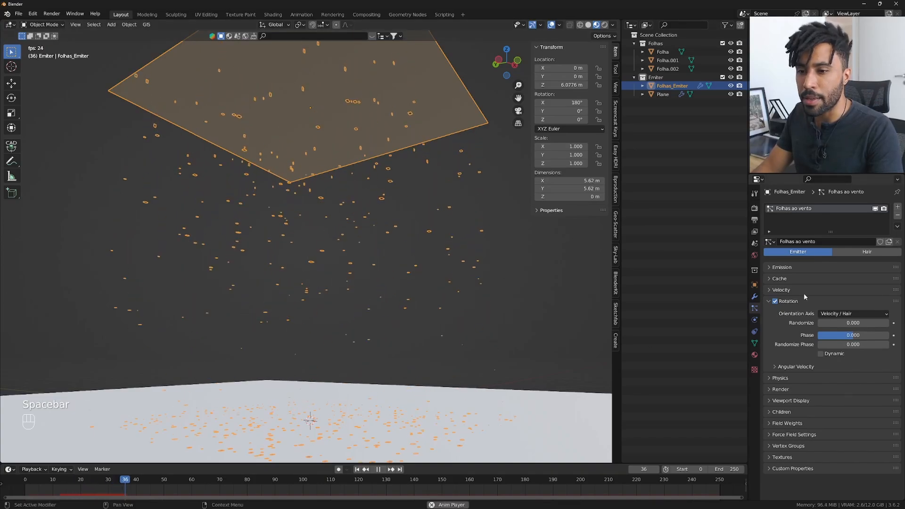
# Step: Set the leaf rotation's Randomize to 0.554, Phase to 0.314 and Randomize Phase to 0.480, and check the tumbling leaves up close
pyautogui.tripleClick(797, 366)
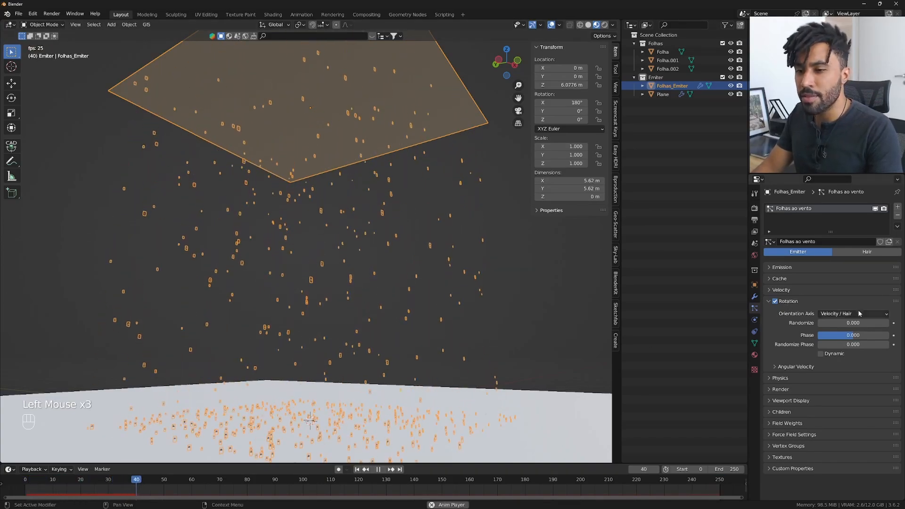
pyautogui.moveTo(843, 322); pyautogui.dragTo(862, 344)
pyautogui.moveTo(358, 264); pyautogui.dragTo(366, 268, button='middle')
pyautogui.scroll(4, 367, 267)
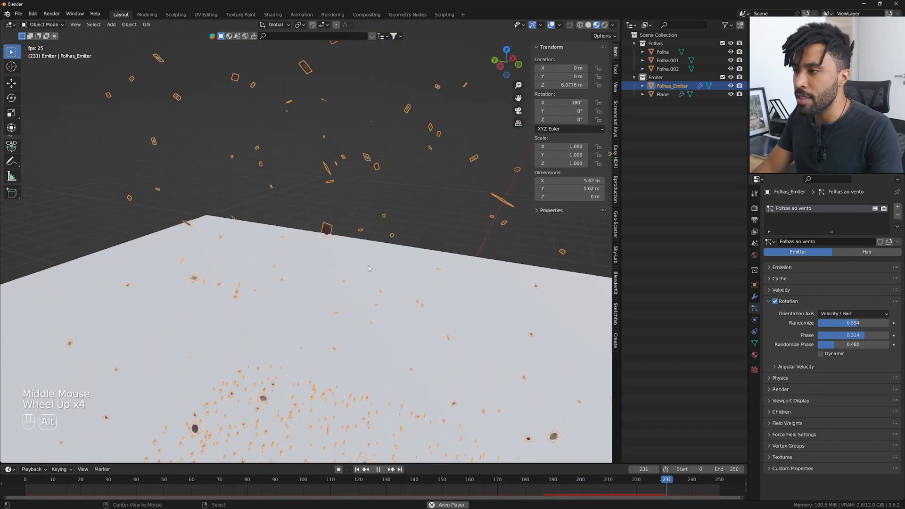
pyautogui.hotkey('alt', 'a')
pyautogui.scroll(-2, 365, 179)
pyautogui.rightClick(344, 72)
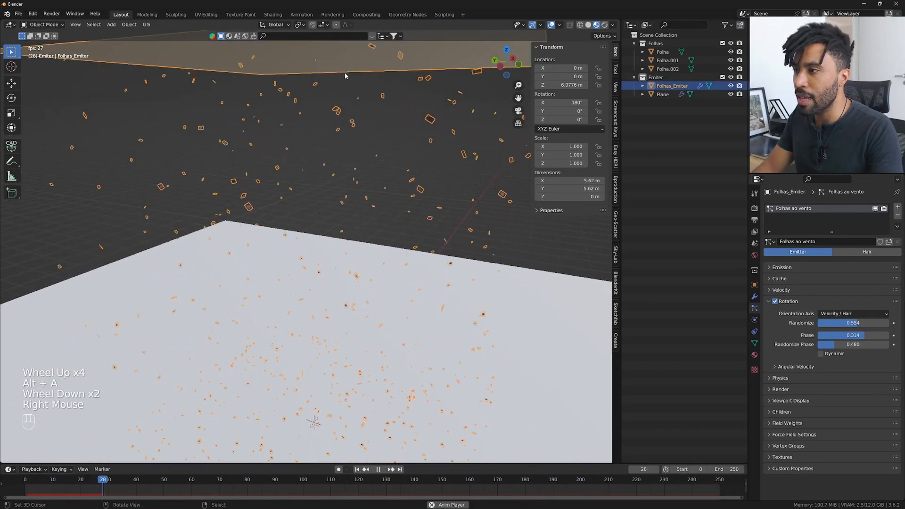
pyautogui.scroll(2, 377, 158)
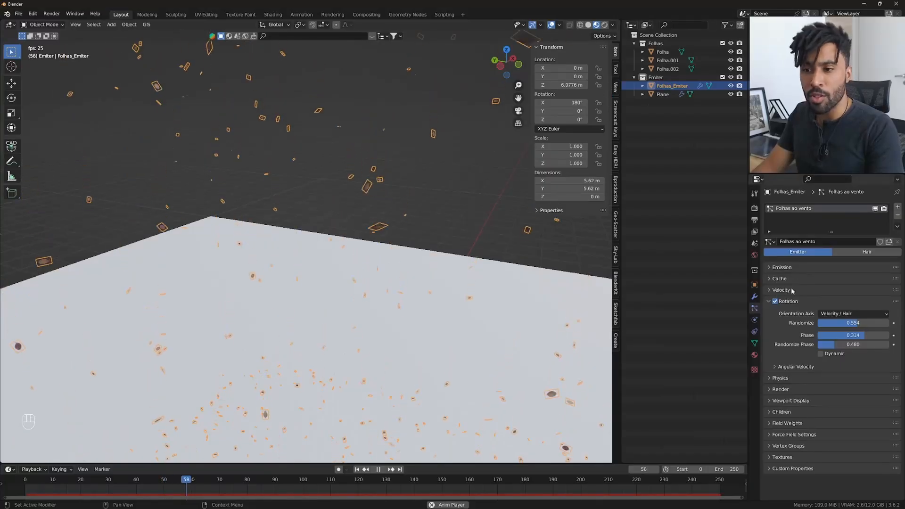
# Step: Set the leaf particle system's emission End frame to 250
pyautogui.click(782, 268)
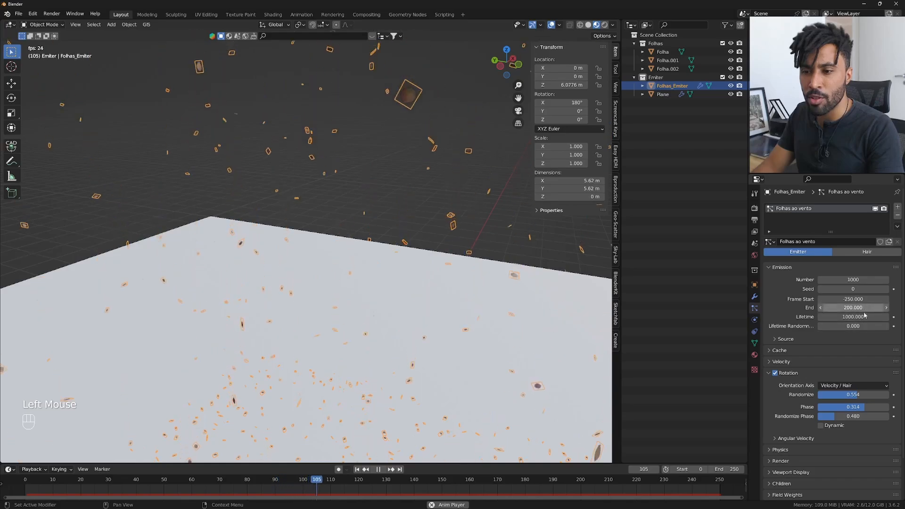
pyautogui.doubleClick(862, 307)
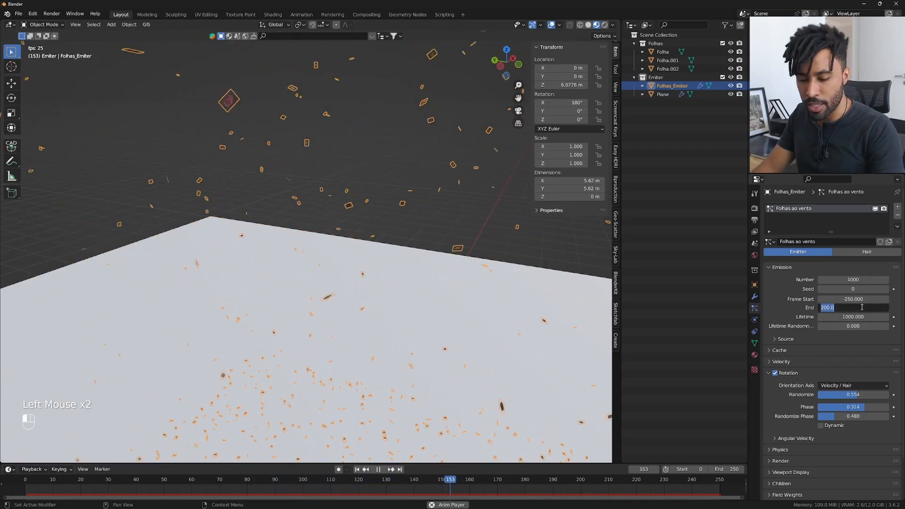
pyautogui.write('250')
pyautogui.press('Return')
pyautogui.scroll(-2, 313, 394)
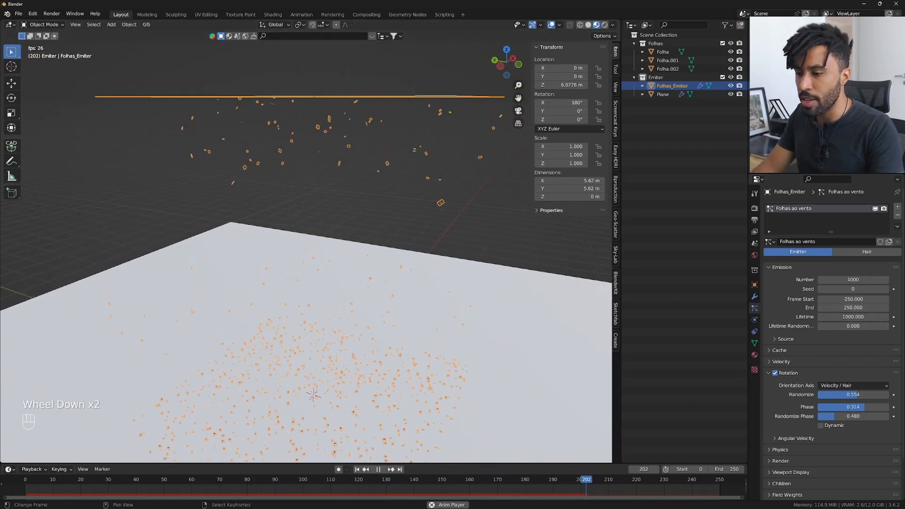
# Step: Enable Dynamic rotation for the leaf particles and set their Angular Velocity amount to about 4.39
pyautogui.click(810, 267)
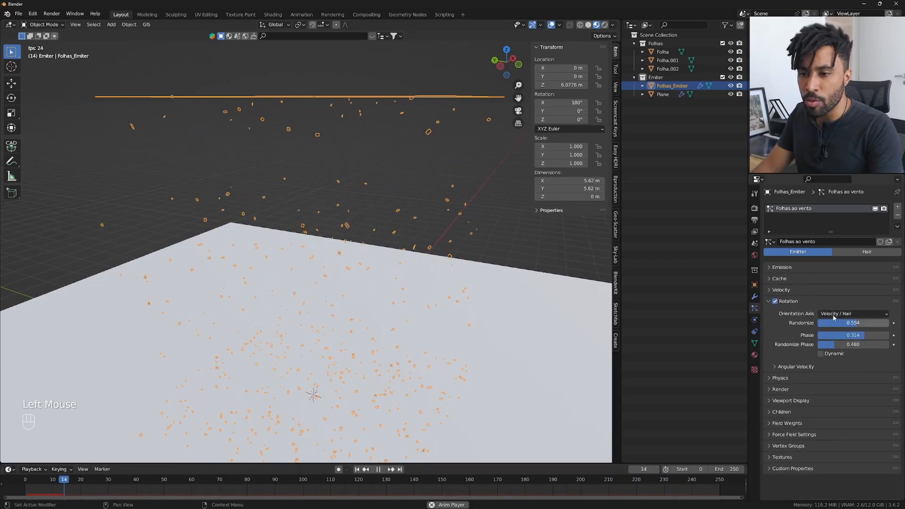
pyautogui.click(833, 365)
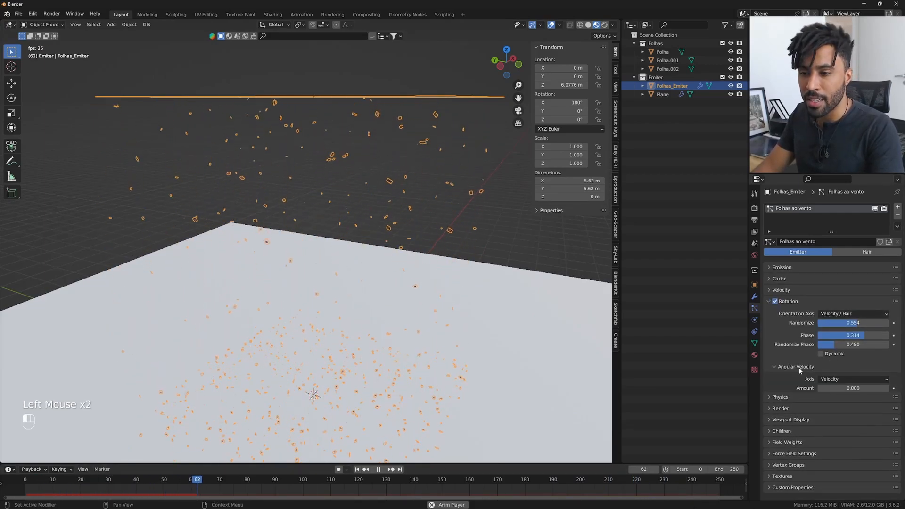
pyautogui.keyDown('shift'); pyautogui.moveTo(853, 388); pyautogui.dragTo(867, 388); pyautogui.keyUp('shift')
pyautogui.scroll(4, 409, 254)
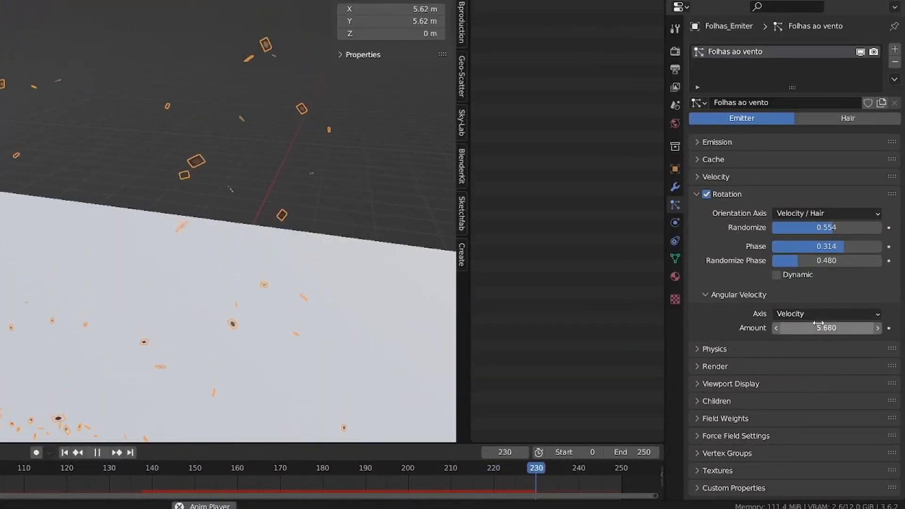
pyautogui.click(777, 275)
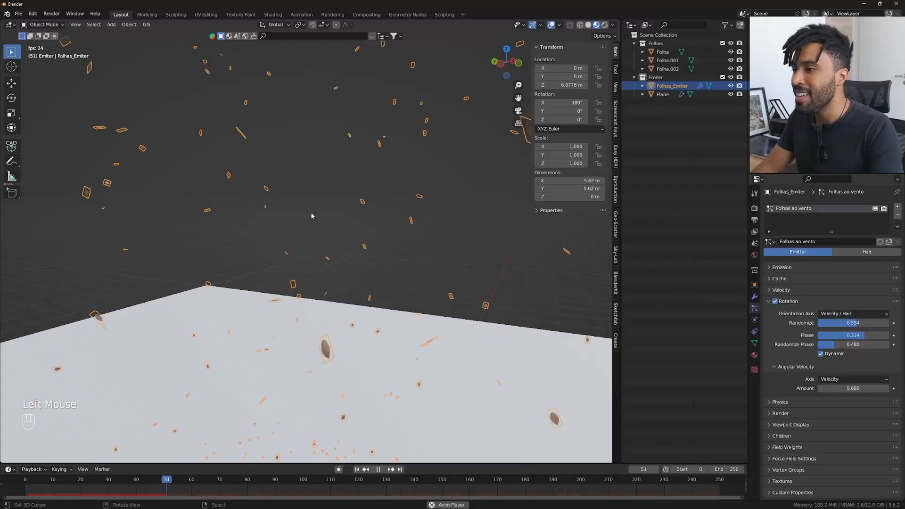
pyautogui.keyDown('shift'); pyautogui.moveTo(865, 388); pyautogui.dragTo(844, 388); pyautogui.keyUp('shift')
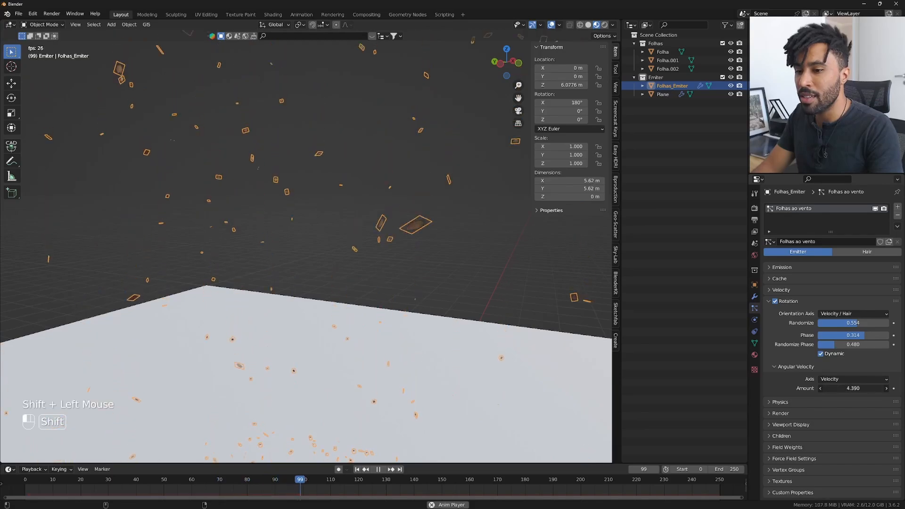
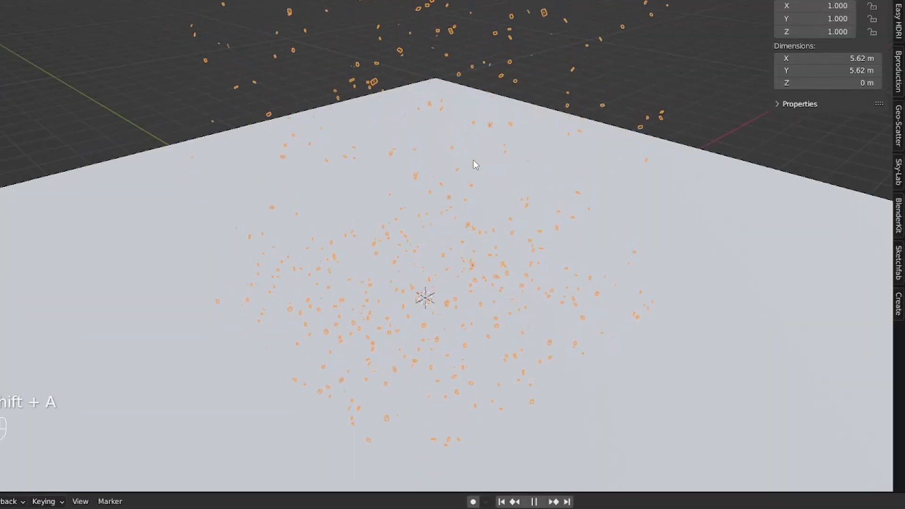
# Step: Add a Wind force field at the world origin
pyautogui.hotkey('shift', 'a')
pyautogui.moveTo(441, 170)
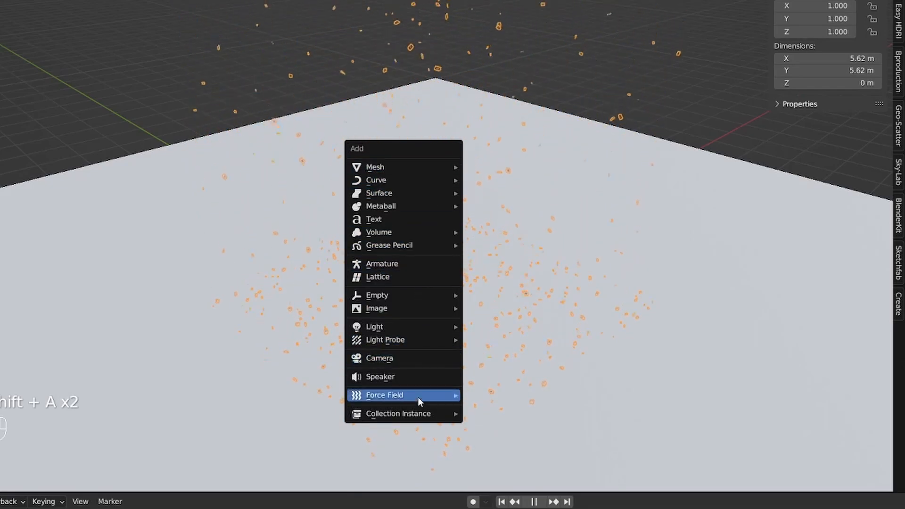
pyautogui.moveTo(418, 401)
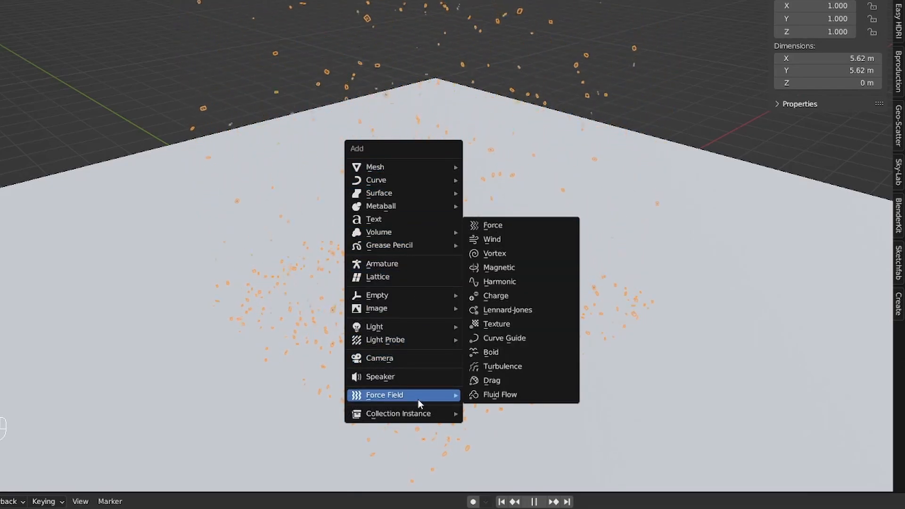
pyautogui.click(506, 240)
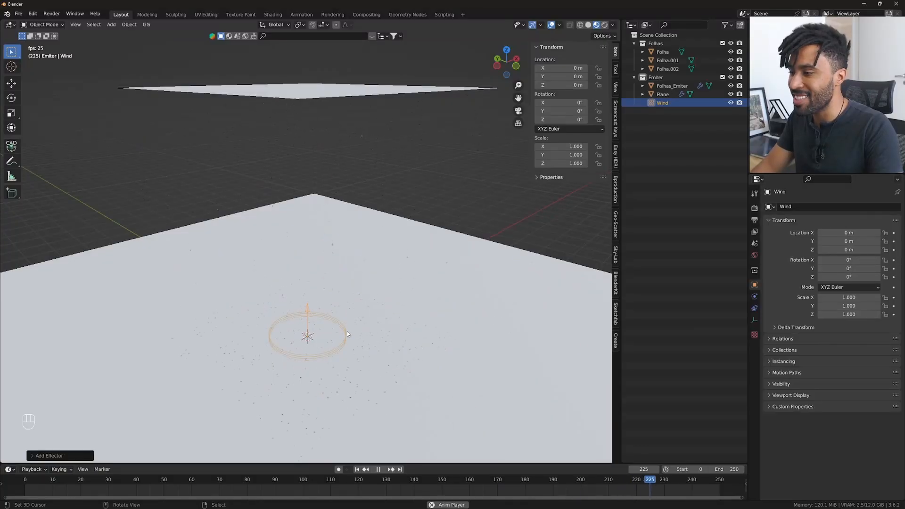
# Step: Raise the wind force field to about 1.82 m above the ground and rotate it 90° around the X axis
pyautogui.press('g')
pyautogui.press('z')
pyautogui.click(345, 260)
pyautogui.write('r')
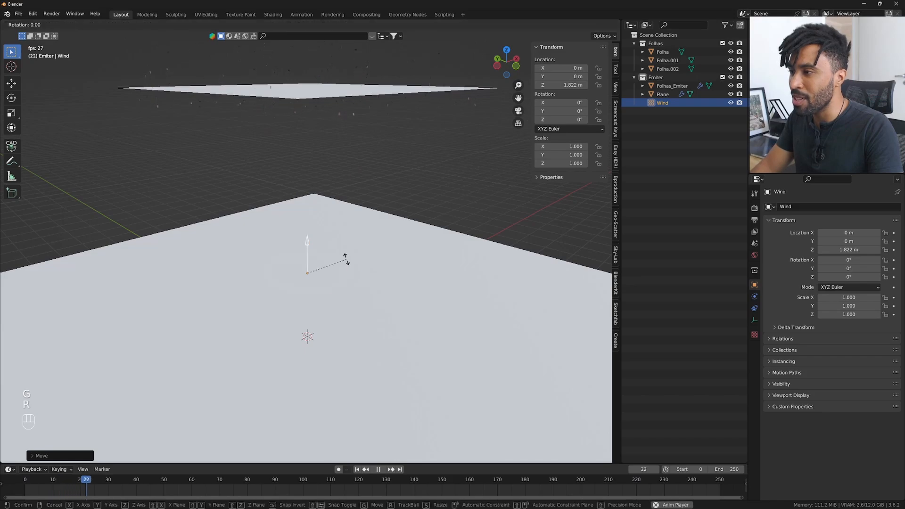
pyautogui.write('x90')
pyautogui.press('Return')
# Step: Switch to Solid shading and move the wind force field along Y to about 5.43 m, beside the leaf emitter
pyautogui.scroll(-2, 346, 258)
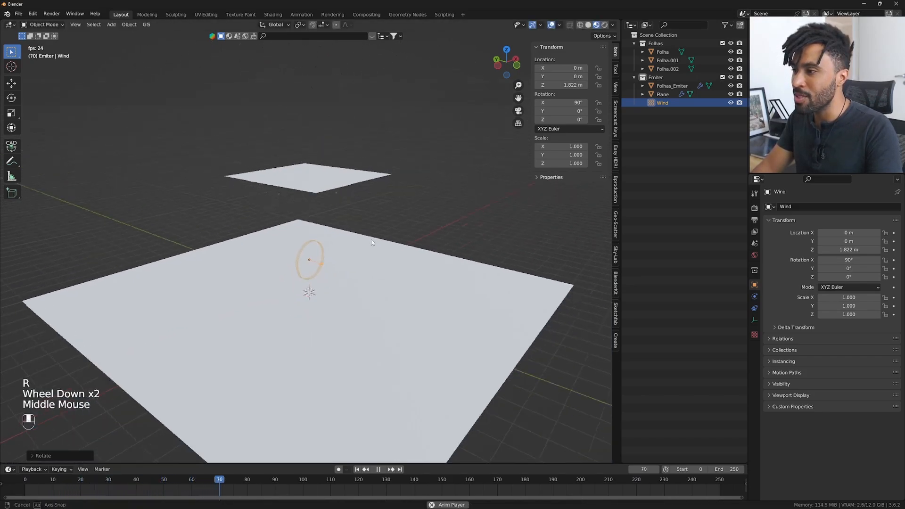
pyautogui.moveTo(346, 258); pyautogui.dragTo(386, 226, button='middle')
pyautogui.press('z')
pyautogui.press('g')
pyautogui.press('y')
pyautogui.click(293, 230)
pyautogui.moveTo(292, 229); pyautogui.dragTo(375, 202, button='middle')
pyautogui.keyDown('shift'); pyautogui.moveTo(375, 201); pyautogui.dragTo(386, 252, button='middle'); pyautogui.keyUp('shift')
pyautogui.scroll(1, 387, 252)
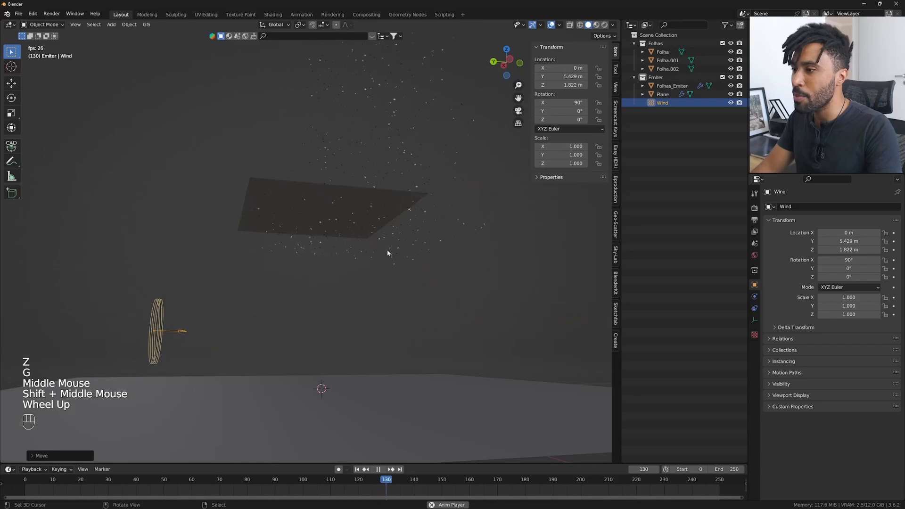
# Step: Replay the animation from the first frame and examine how the wind carries the falling leaves
pyautogui.click(357, 470)
pyautogui.moveTo(394, 306); pyautogui.dragTo(395, 330, button='middle')
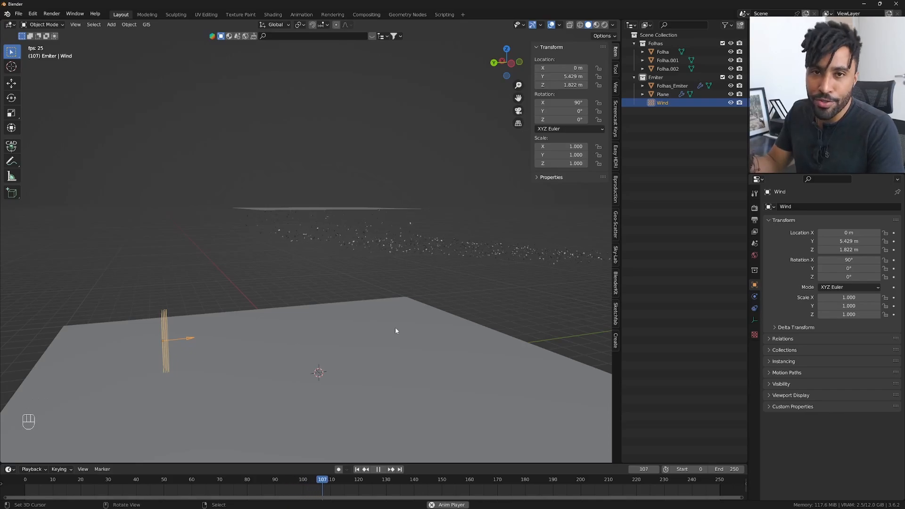
pyautogui.moveTo(380, 315); pyautogui.dragTo(369, 218, button='middle')
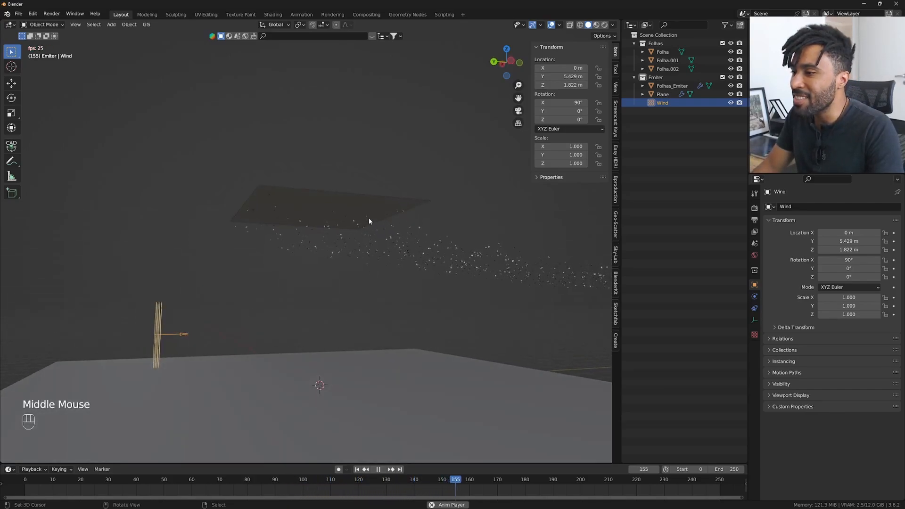
pyautogui.moveTo(421, 293); pyautogui.dragTo(352, 294, button='middle')
pyautogui.scroll(2, 265, 343)
# Step: Set the wind force field's Strength and Flow to 0.3 and check the drifting leaves
pyautogui.click(755, 297)
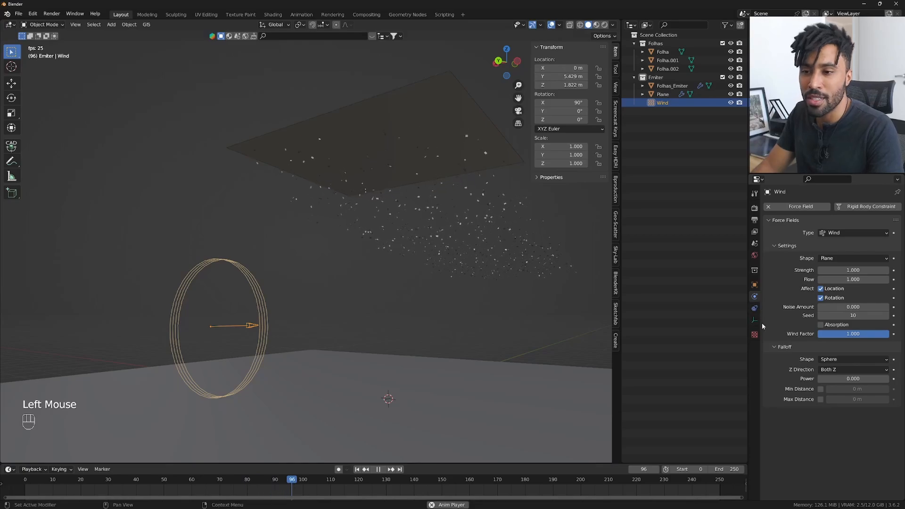
pyautogui.moveTo(848, 271); pyautogui.dragTo(849, 279)
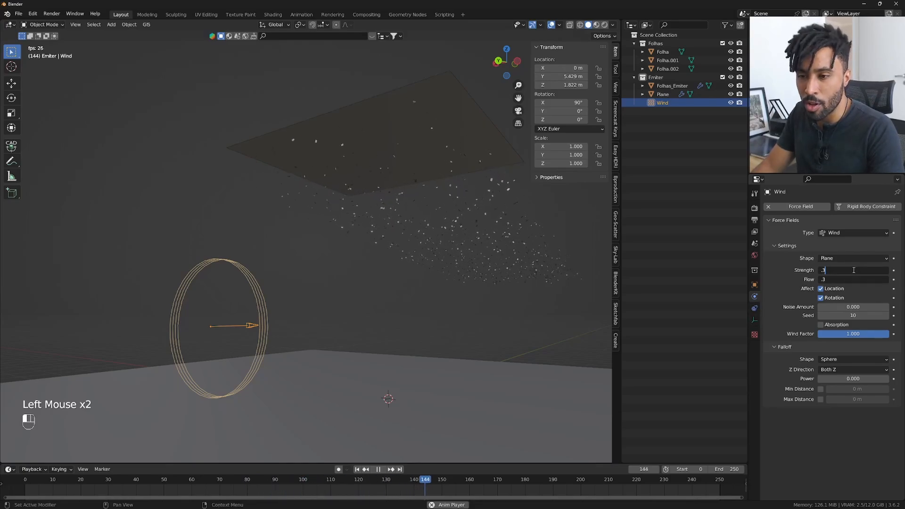
pyautogui.write('.3')
pyautogui.press('Return')
pyautogui.moveTo(462, 283); pyautogui.dragTo(429, 290, button='middle')
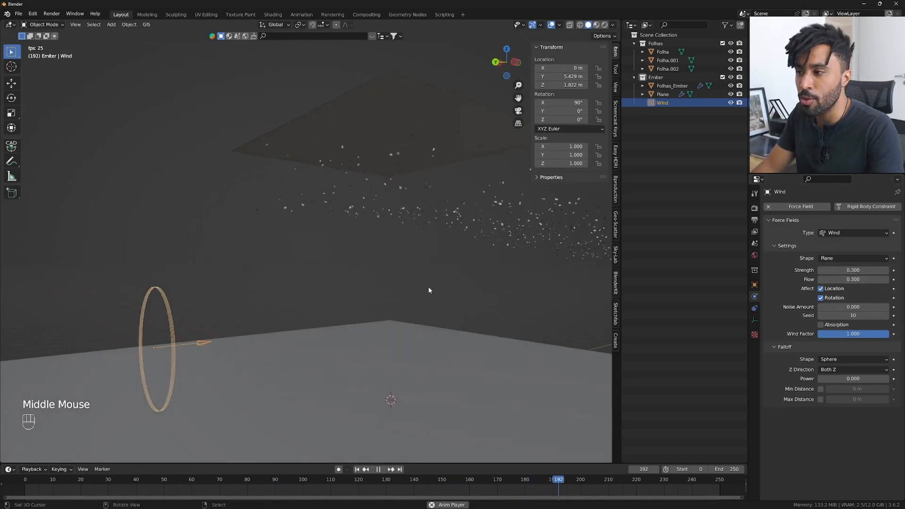
# Step: Replay the animation from the first frame and examine how the leaves drift in the wind from several angles
pyautogui.click(357, 469)
pyautogui.scroll(-2, 380, 343)
pyautogui.moveTo(380, 343); pyautogui.dragTo(345, 382, button='middle')
pyautogui.moveTo(327, 346); pyautogui.dragTo(381, 255, button='middle')
pyautogui.keyDown('shift'); pyautogui.scroll(1, 417, 247); pyautogui.keyUp('shift')
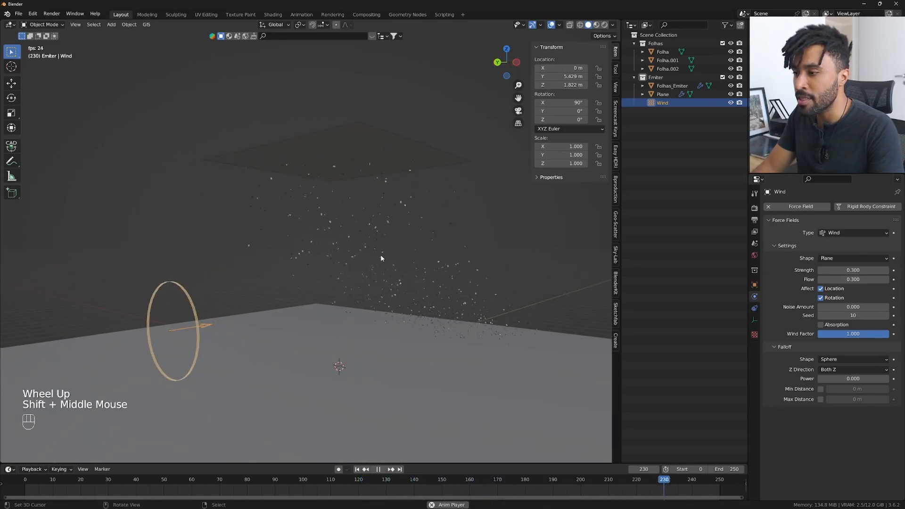
pyautogui.scroll(1, 379, 256)
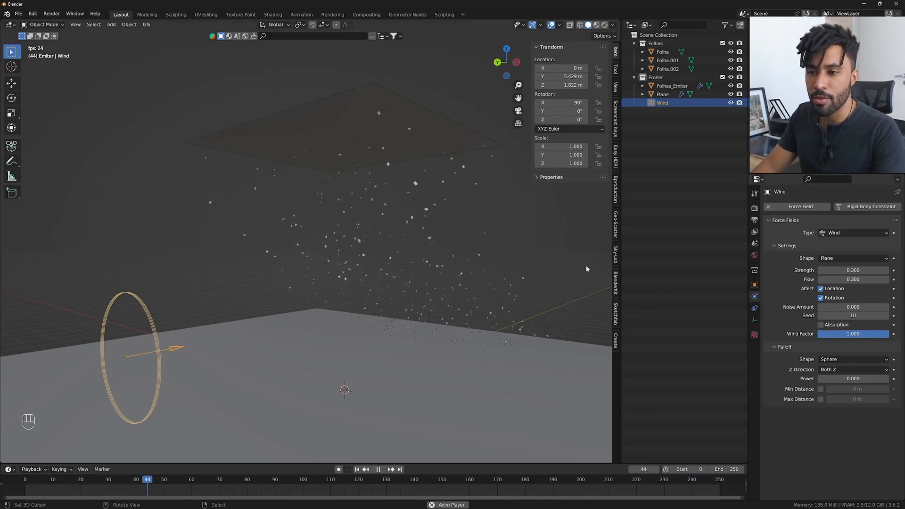
# Step: Keep the wind force field's Plane shape, try a Noise Amount of 10 and check the scattered leaves
pyautogui.click(852, 259)
pyautogui.click(783, 274)
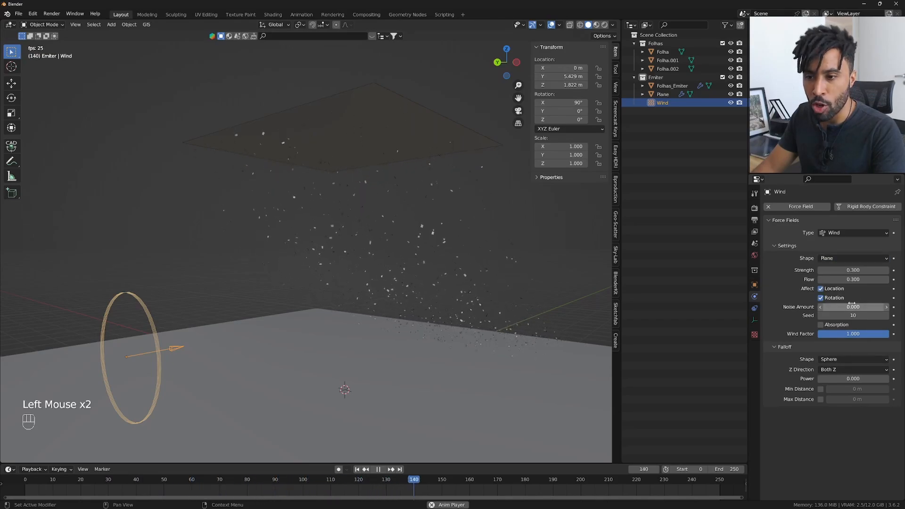
pyautogui.click(880, 307)
pyautogui.moveTo(879, 306); pyautogui.dragTo(871, 307)
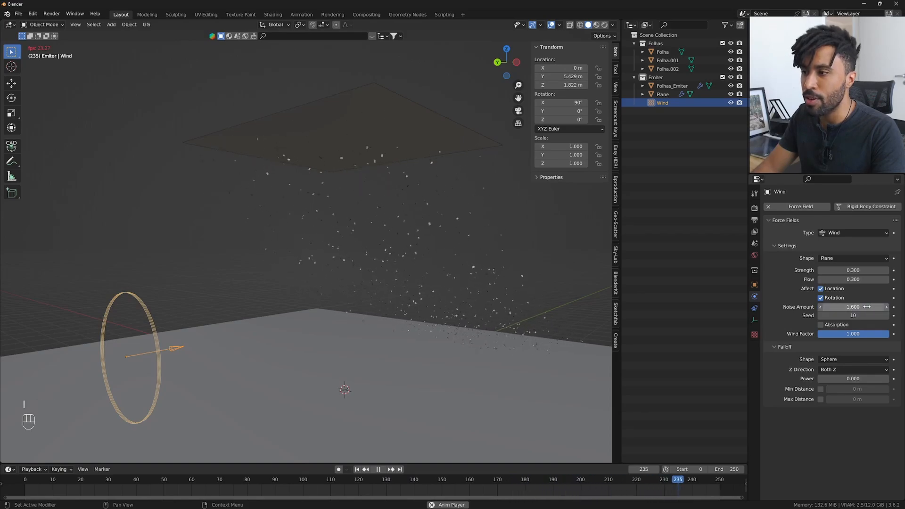
pyautogui.moveTo(843, 307); pyautogui.dragTo(837, 306)
pyautogui.moveTo(499, 280); pyautogui.dragTo(350, 187, button='middle')
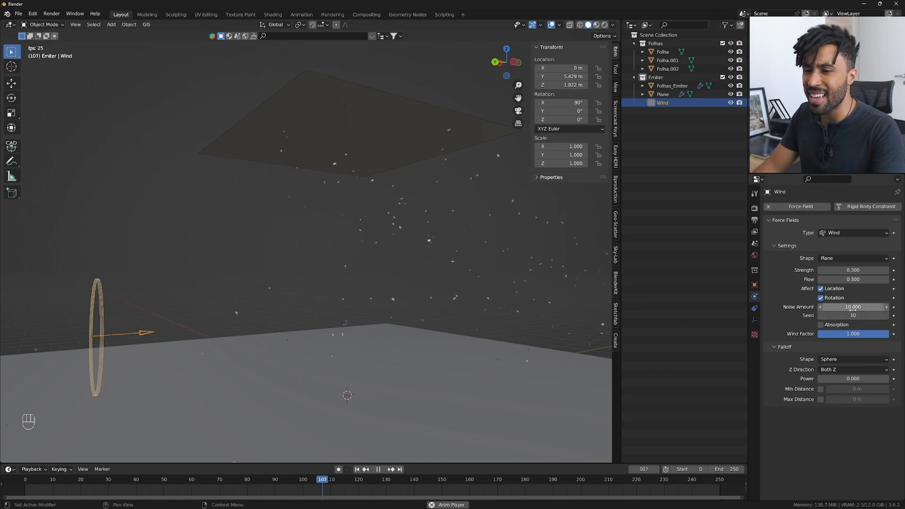
# Step: Set the wind force field's Noise Amount to 3 and Seed to 70, and check the leaves' motion
pyautogui.click(849, 307)
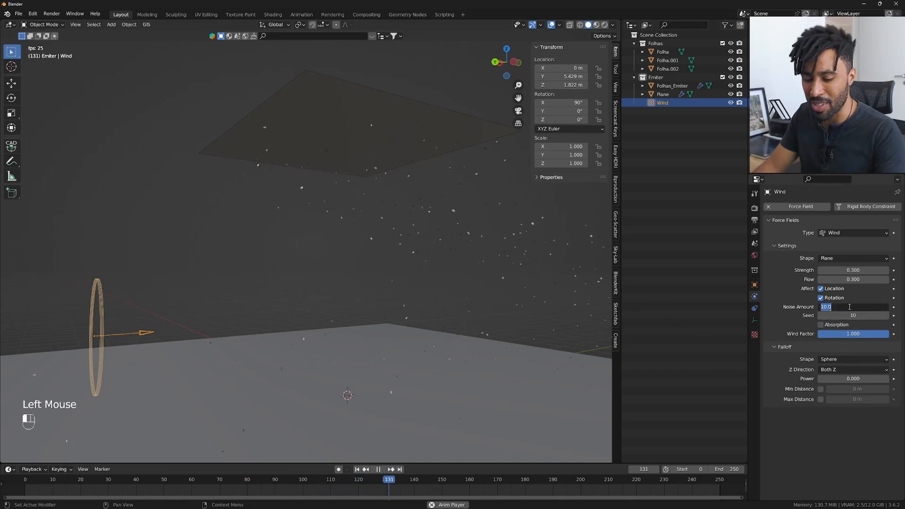
pyautogui.write('3')
pyautogui.press('Return')
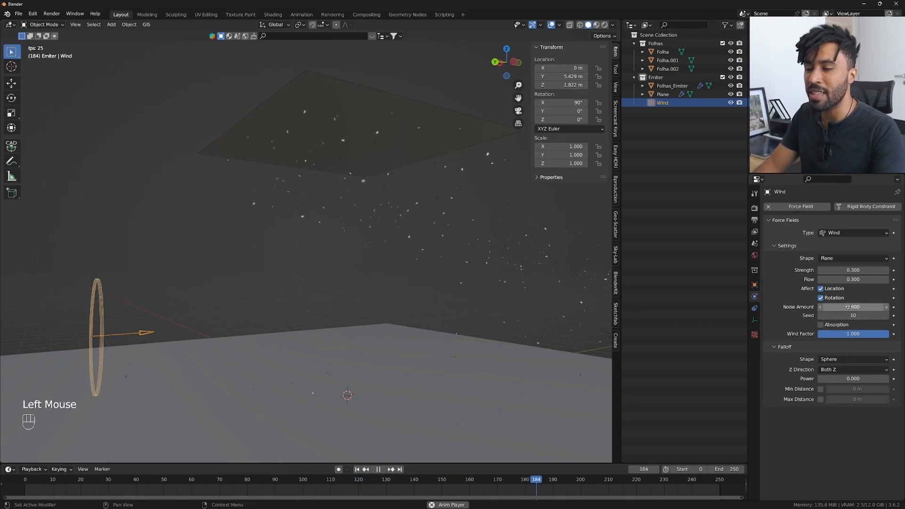
pyautogui.moveTo(850, 316); pyautogui.dragTo(881, 315)
pyautogui.moveTo(379, 302)
pyautogui.mouseDown(button='middle')
pyautogui.moveTo(375, 296)
pyautogui.moveTo(405, 305)
pyautogui.moveTo(357, 301)
pyautogui.moveTo(376, 299)
pyautogui.mouseUp(button='middle')
pyautogui.scroll(-2, 373, 297)
pyautogui.scroll(-1, 372, 297)
pyautogui.scroll(2, 376, 298)
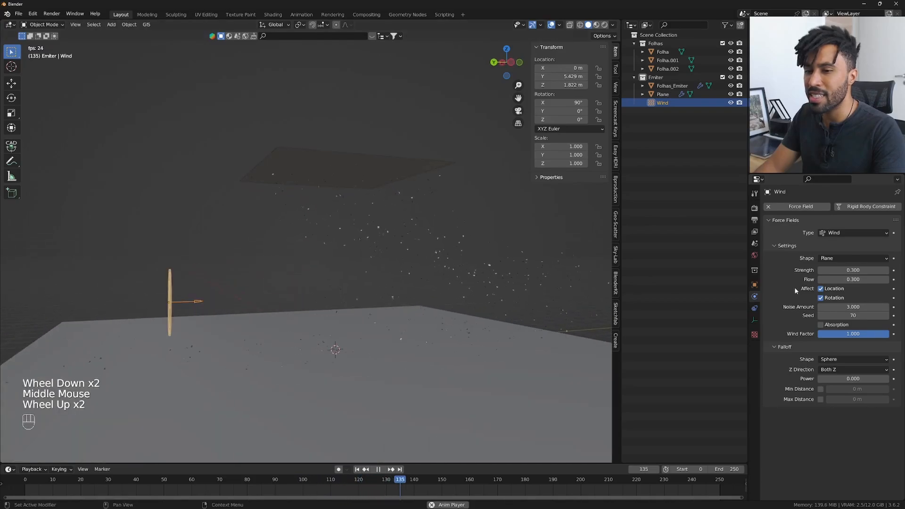
# Step: Set the wind force field's Noise Amount to 1 and its Strength and Flow to 0.2
pyautogui.click(850, 306)
pyautogui.write('1')
pyautogui.press('Return')
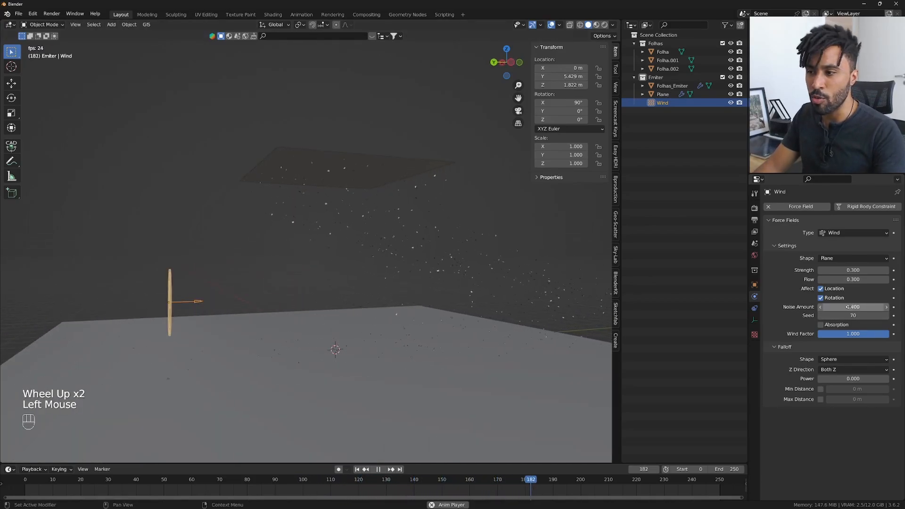
pyautogui.moveTo(444, 255); pyautogui.dragTo(358, 259, button='middle')
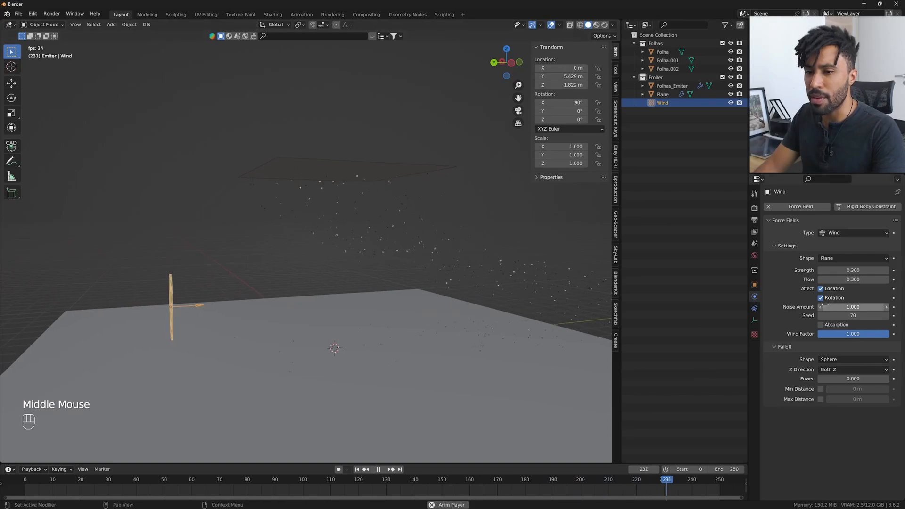
pyautogui.click(851, 271)
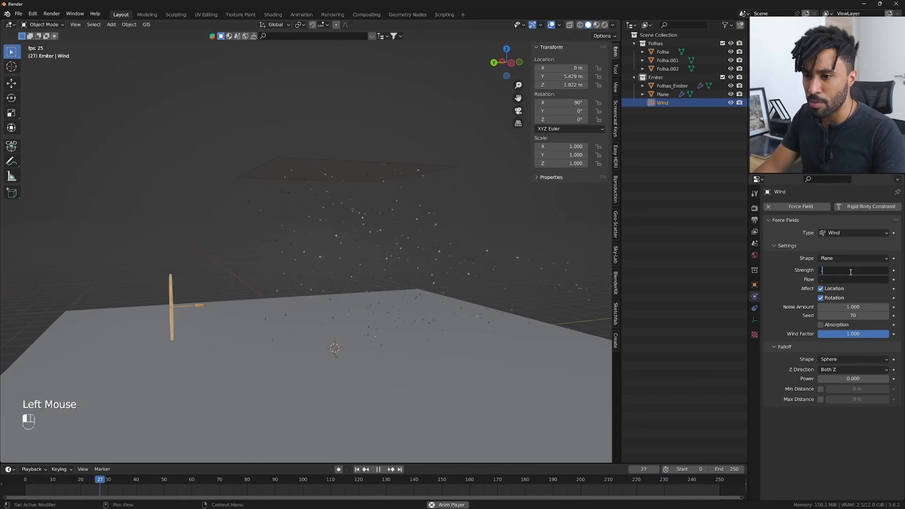
pyautogui.write('.2')
pyautogui.press('Return')
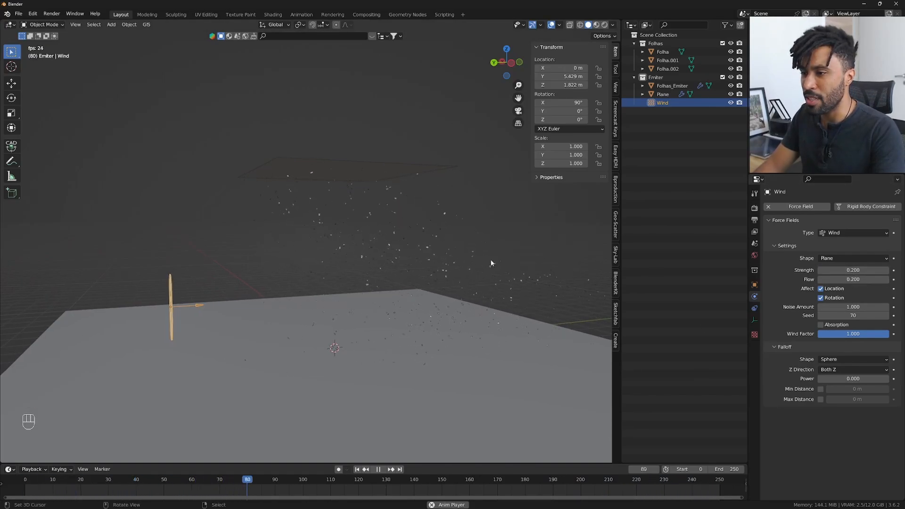
pyautogui.moveTo(397, 259); pyautogui.dragTo(422, 259, button='middle')
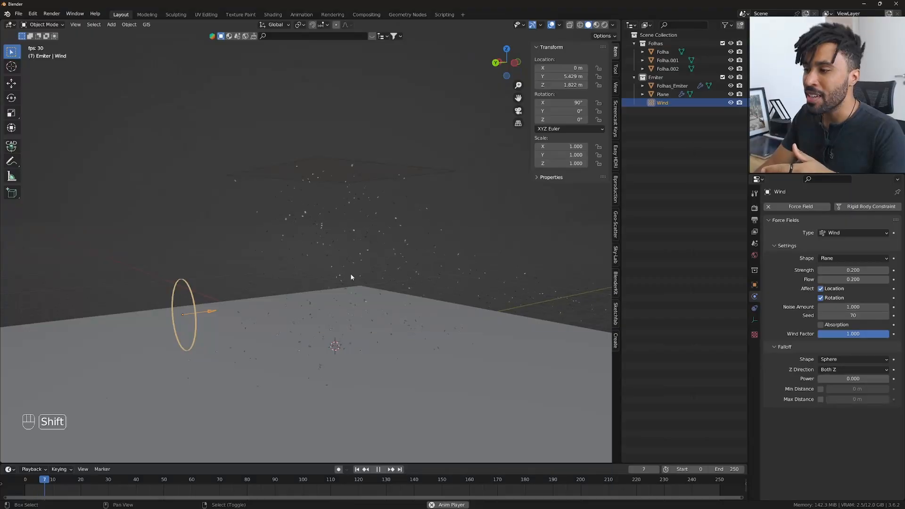
# Step: Add a Turbulence force field and raise it along Z to about 2.51 m above the ground
pyautogui.hotkey('shift', 'a')
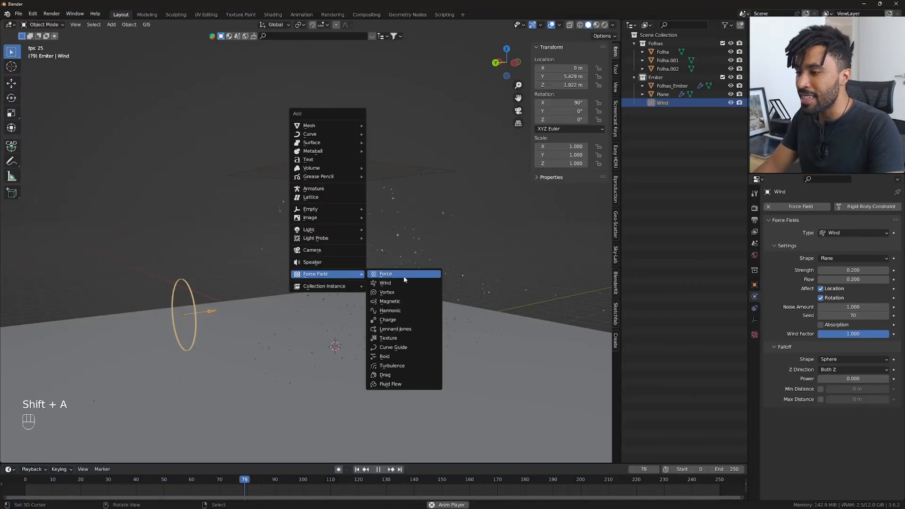
pyautogui.click(398, 368)
pyautogui.press('g')
pyautogui.press('z')
pyautogui.click(352, 284)
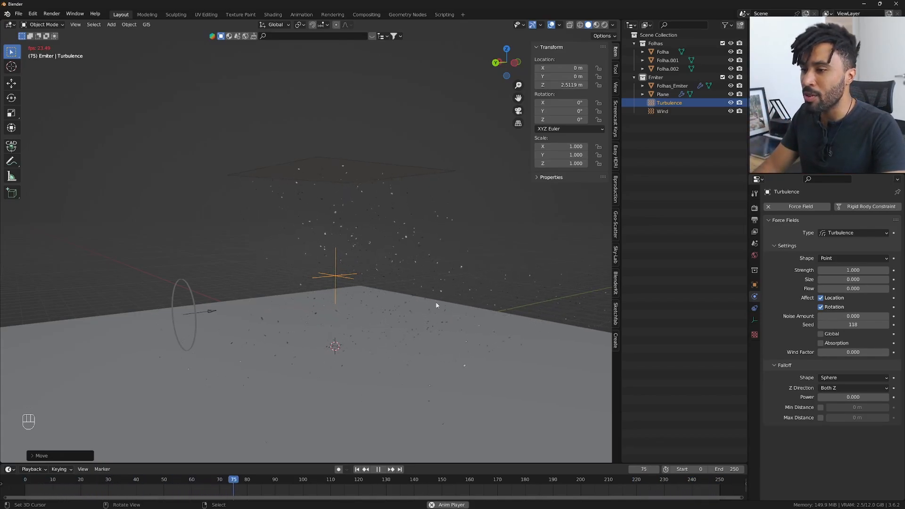
# Step: Try Turbulence Strengths of about 132 and then 2, and replay the animation from the first frame
pyautogui.moveTo(847, 272); pyautogui.dragTo(882, 272)
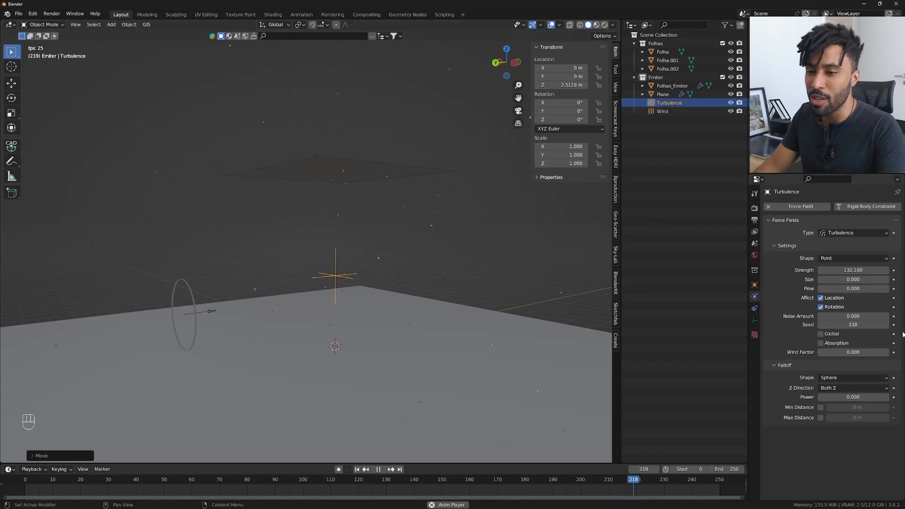
pyautogui.click(847, 270)
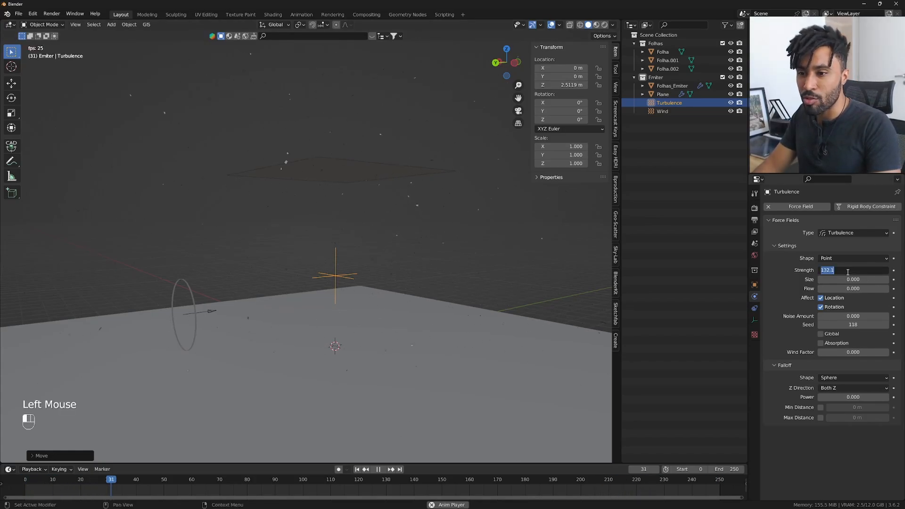
pyautogui.write('2')
pyautogui.press('Return')
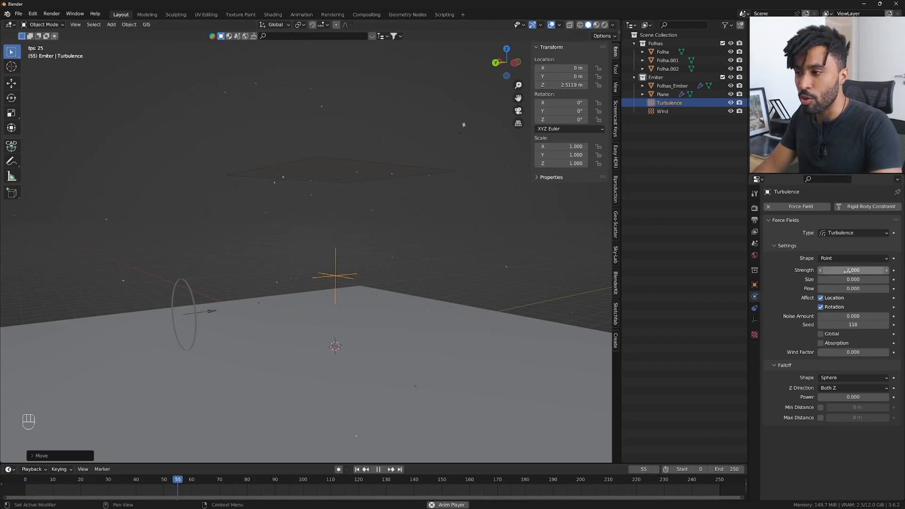
pyautogui.click(356, 470)
pyautogui.scroll(2, 378, 351)
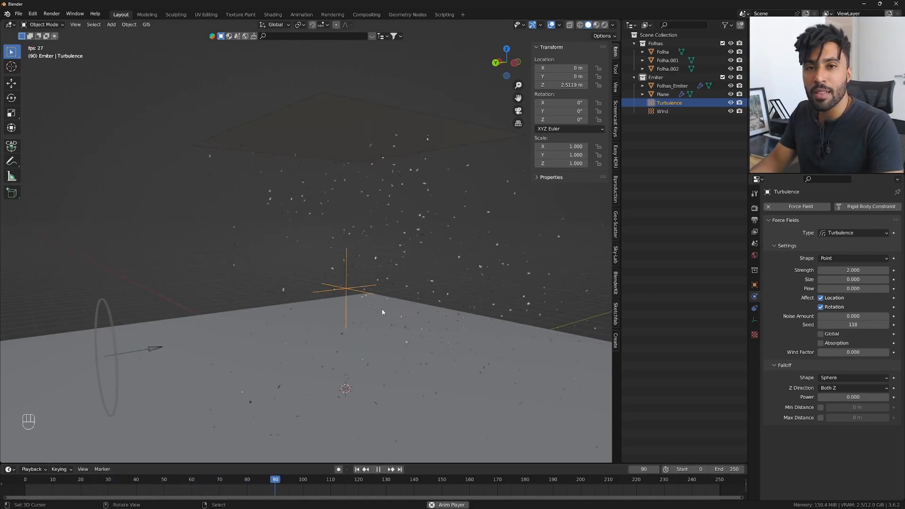
# Step: Set the Turbulence Strength to 0.5 and examine the tumbling leaves up close
pyautogui.click(861, 270)
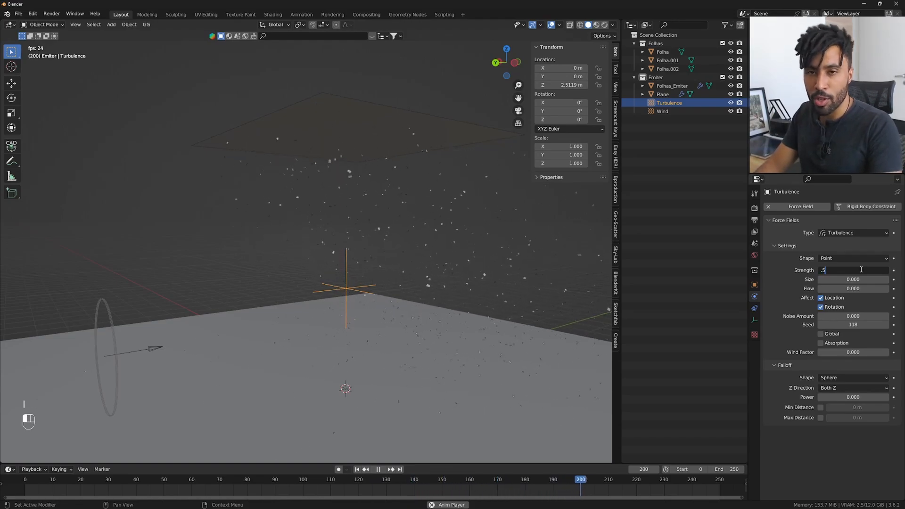
pyautogui.press('Return')
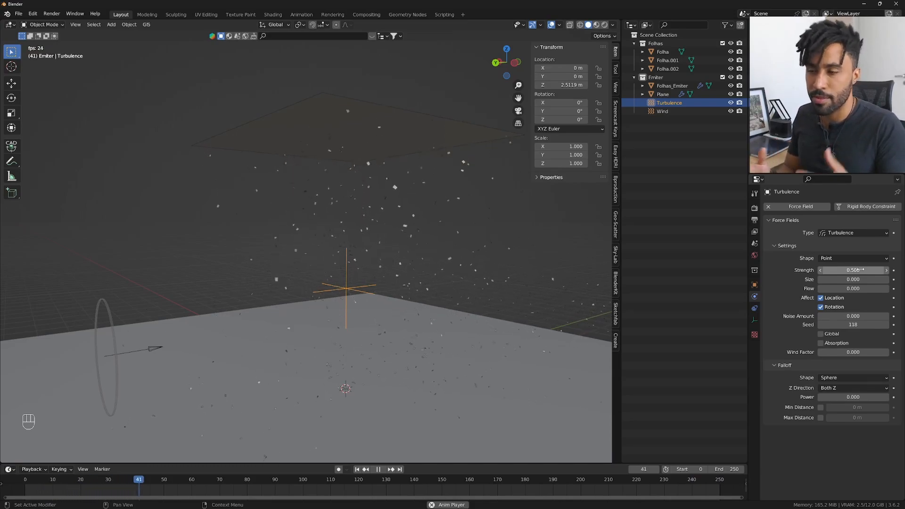
pyautogui.moveTo(397, 252); pyautogui.dragTo(485, 258, button='middle')
pyautogui.scroll(2, 371, 248)
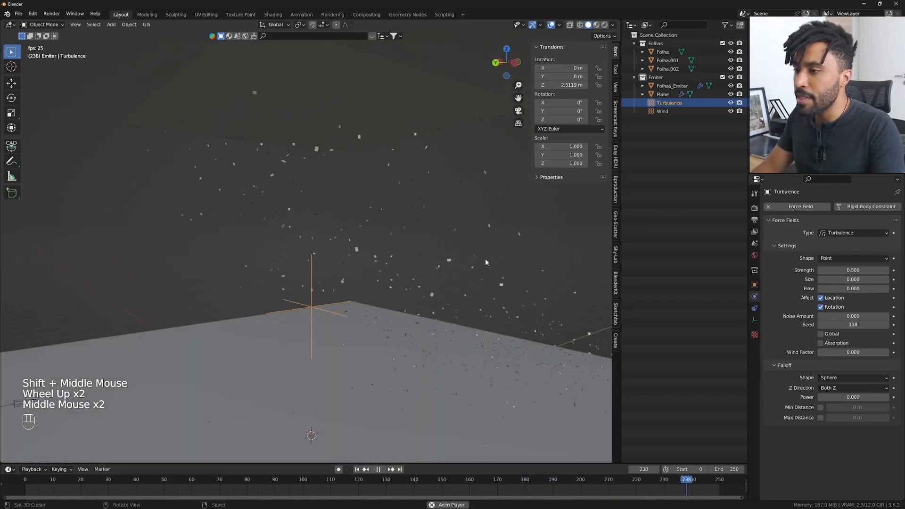
pyautogui.scroll(5, 485, 259)
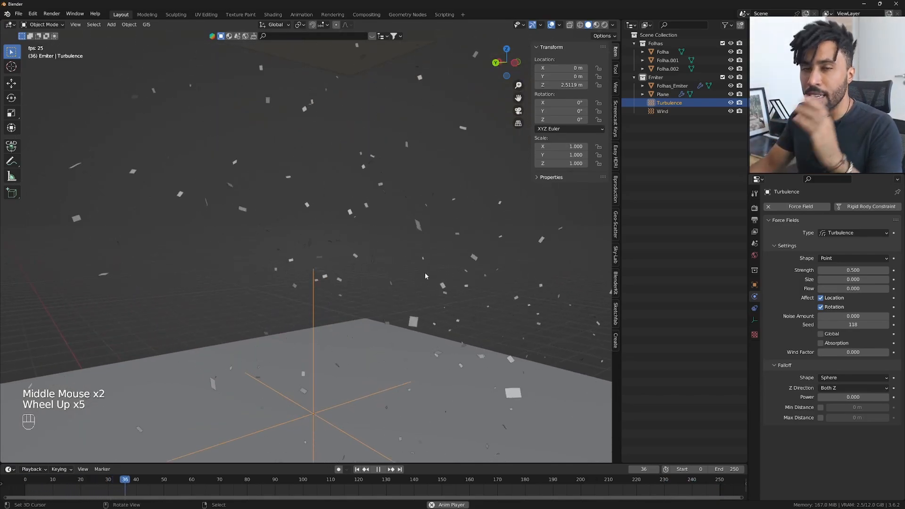
pyautogui.scroll(-1, 425, 276)
pyautogui.moveTo(425, 275); pyautogui.dragTo(404, 267, button='middle')
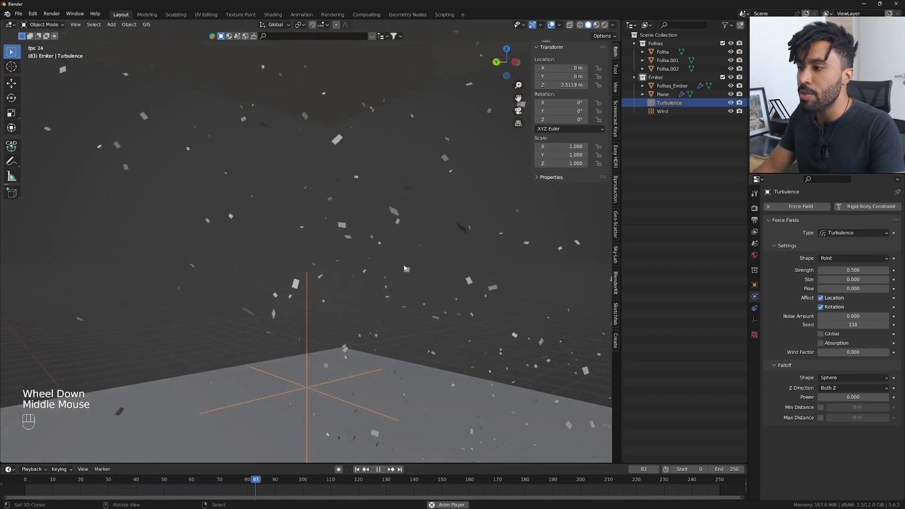
pyautogui.scroll(-2, 404, 267)
# Step: Add a camera aligned to the current view and move it to about X -4.58 m, Y 3.75 m, Z 3.68 m
pyautogui.hotkey('shift', 'a')
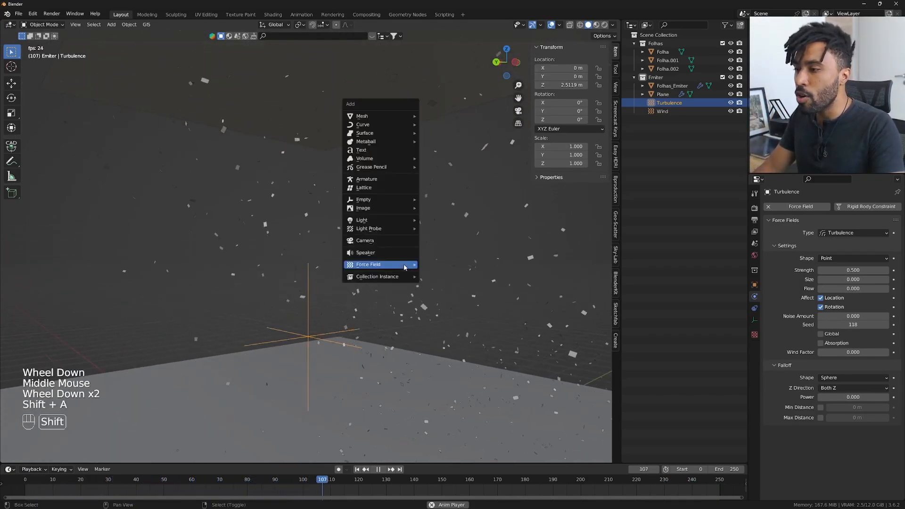
pyautogui.click(378, 240)
pyautogui.press('ctrl+alt+KP_0')
pyautogui.press('g')
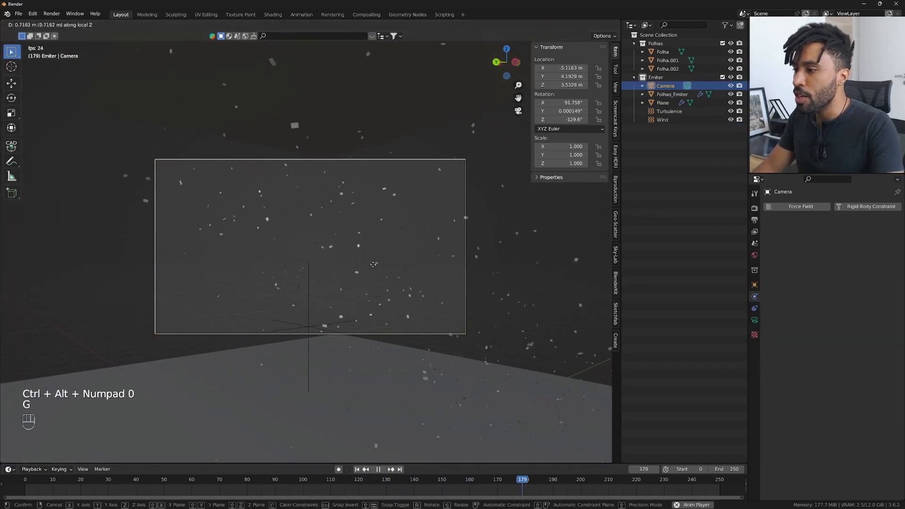
pyautogui.click(363, 264)
pyautogui.press('g')
pyautogui.press('z')
pyautogui.click(358, 254)
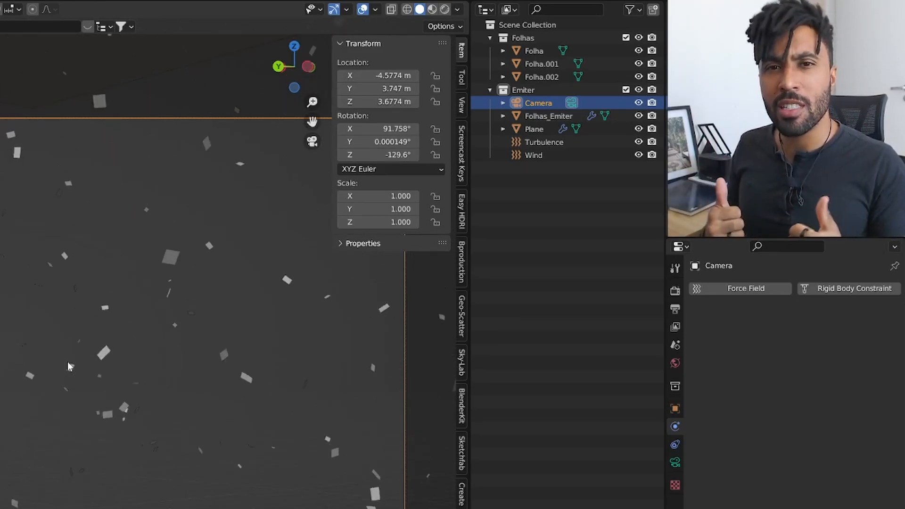
# Step: Hide the transform sidebar and switch to Rendered shading with Scene World lighting enabled
pyautogui.press('n')
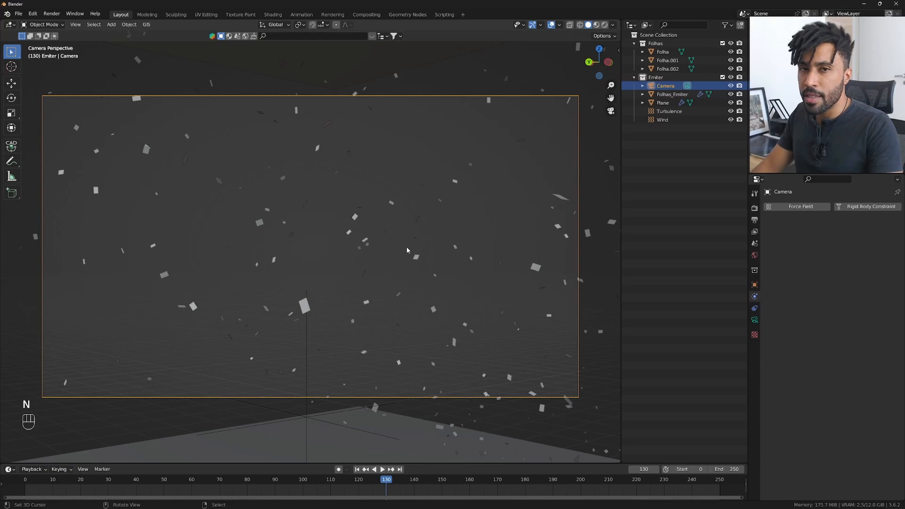
pyautogui.click(604, 26)
pyautogui.click(604, 26)
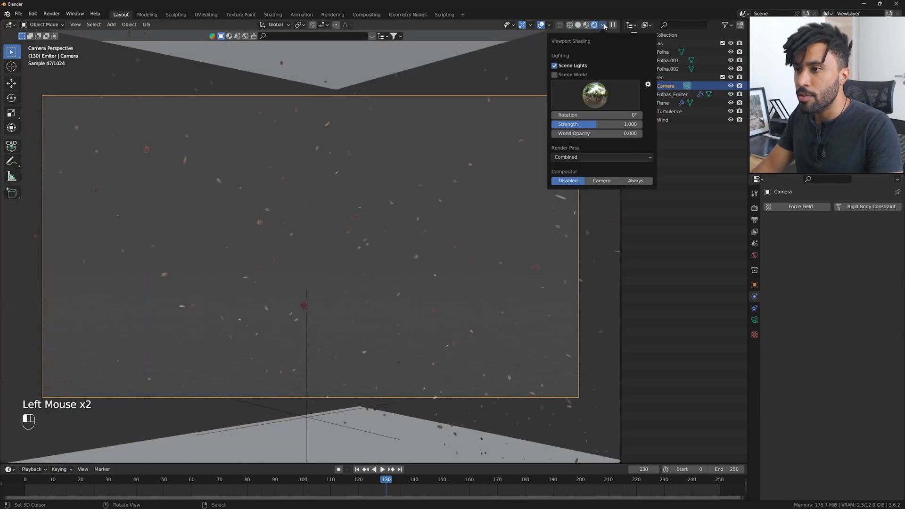
pyautogui.click(554, 75)
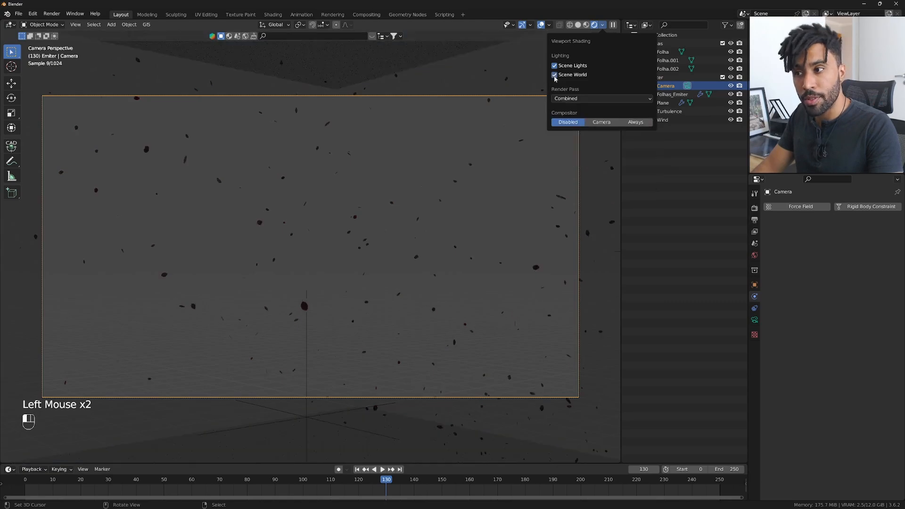
# Step: Assign a Sky Texture to the world background color and set its Sun Elevation to 5°
pyautogui.click(754, 255)
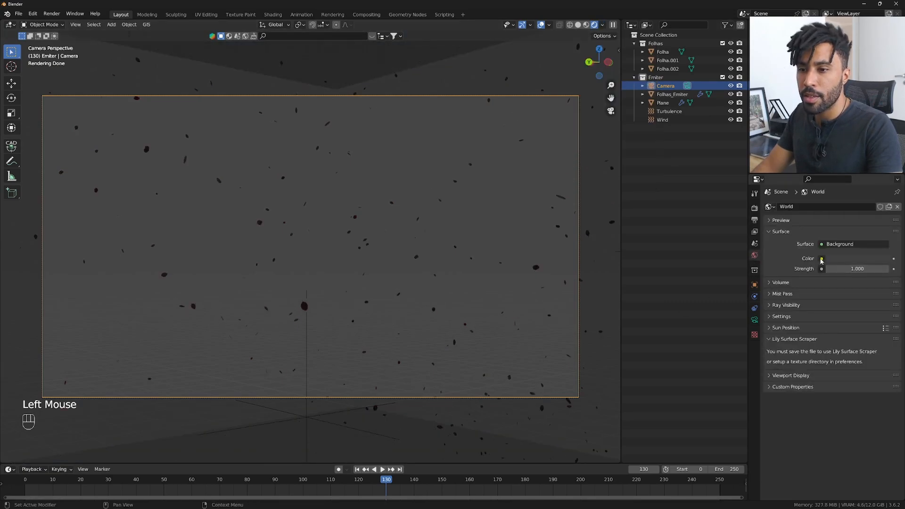
pyautogui.click(822, 259)
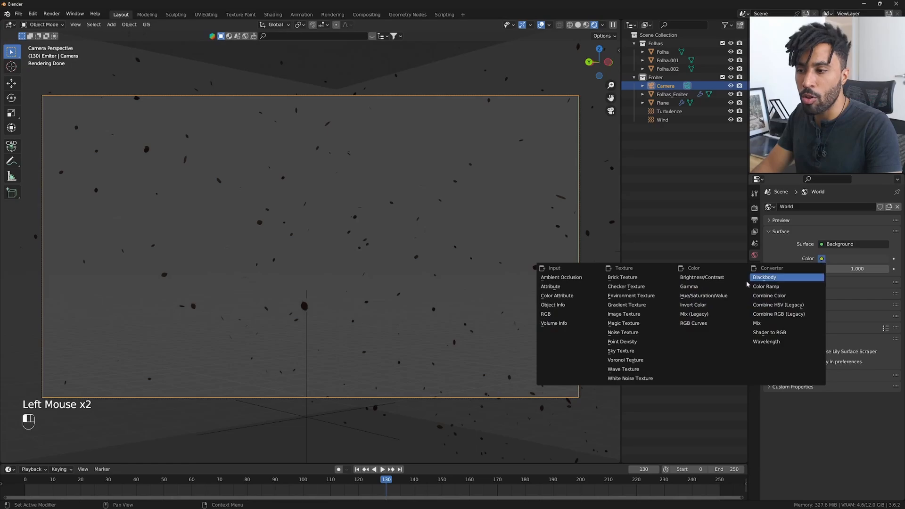
pyautogui.click(622, 351)
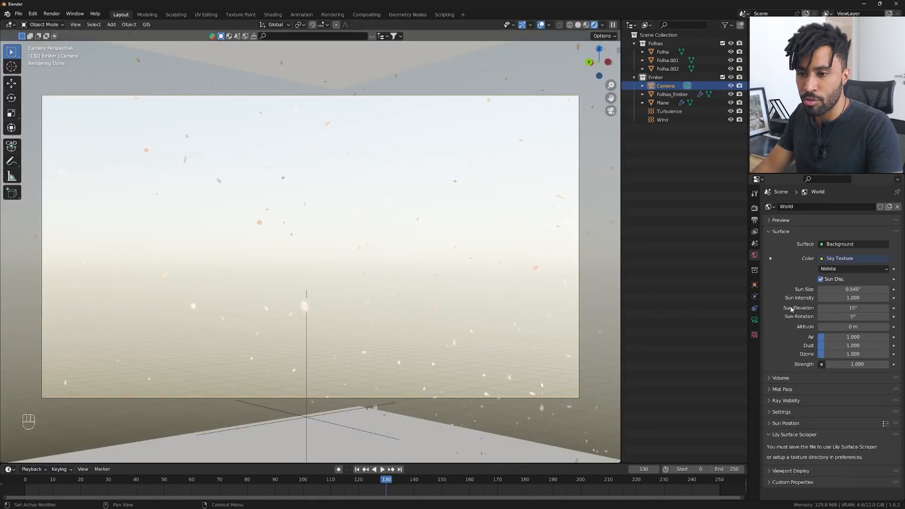
pyautogui.moveTo(853, 308); pyautogui.dragTo(825, 307)
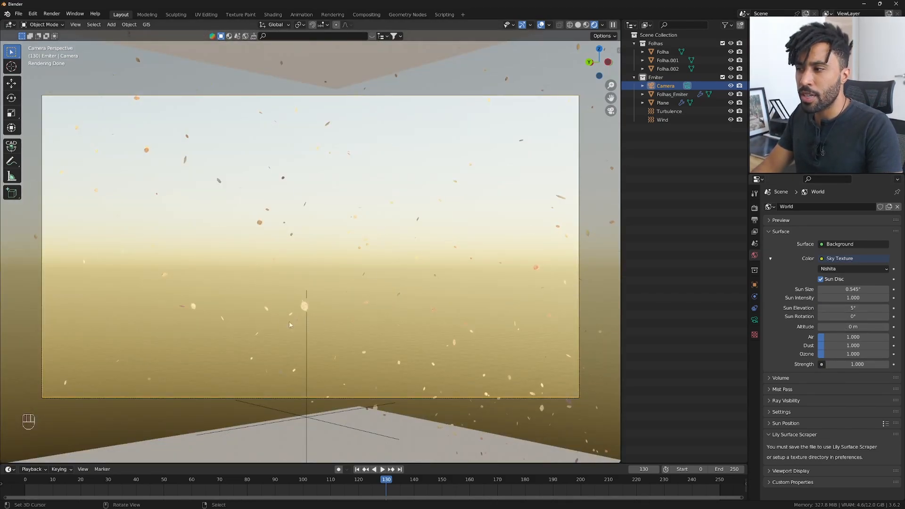
# Step: Set the world background Strength to 0.3
pyautogui.click(851, 365)
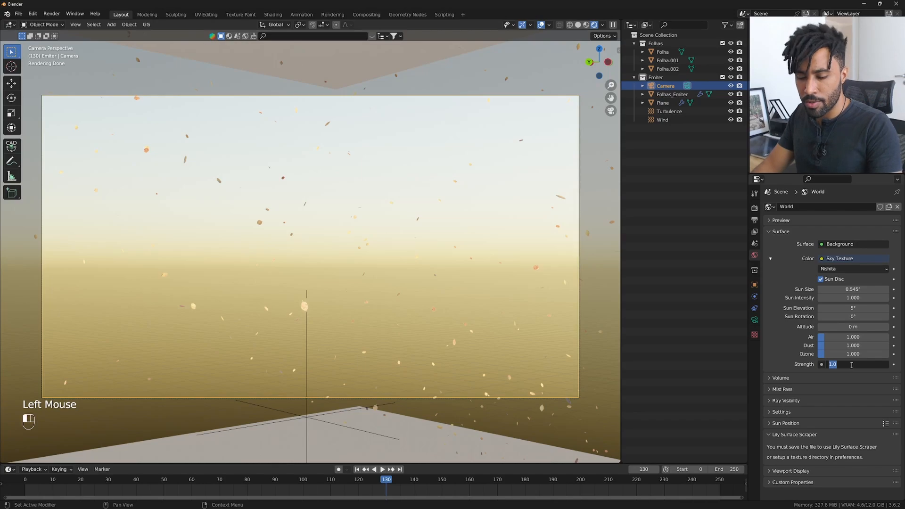
pyautogui.write('0.5')
pyautogui.press('Return')
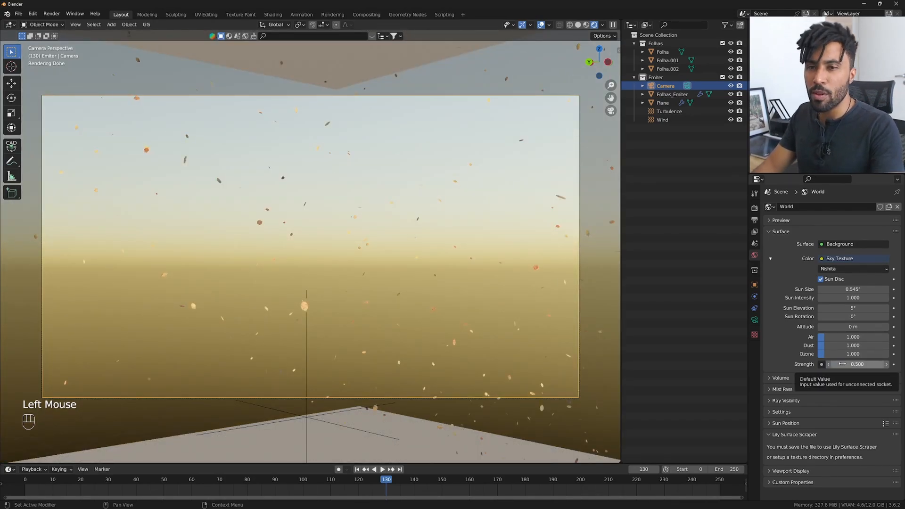
pyautogui.click(842, 363)
pyautogui.write('.3')
pyautogui.press('Return')
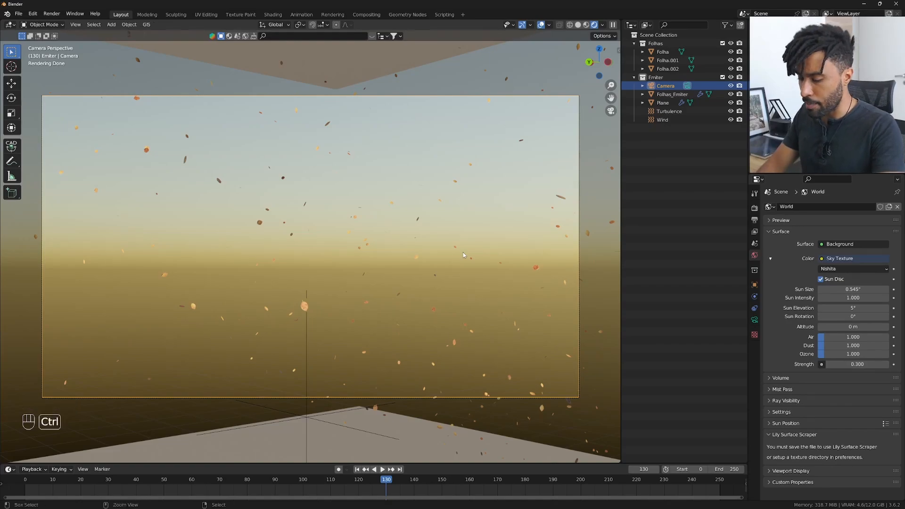
# Step: Limit the rendered preview to a region around the camera frame and return to the camera view
pyautogui.hotkey('ctrl', 'b')
pyautogui.moveTo(32, 88); pyautogui.dragTo(601, 424)
pyautogui.scroll(2, 565, 391)
pyautogui.keyDown('ctrl'); pyautogui.moveTo(549, 372); pyautogui.dragTo(479, 358, button='middle'); pyautogui.keyUp('ctrl')
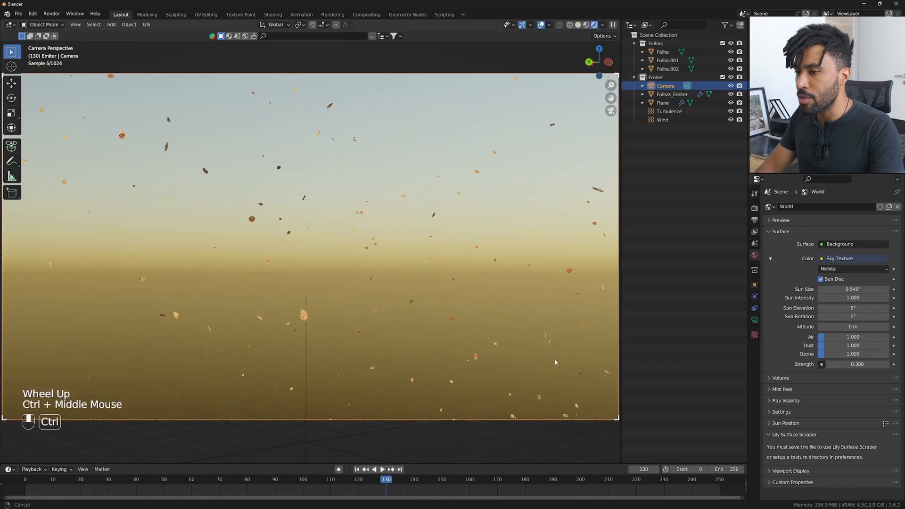
pyautogui.scroll(-2, 479, 359)
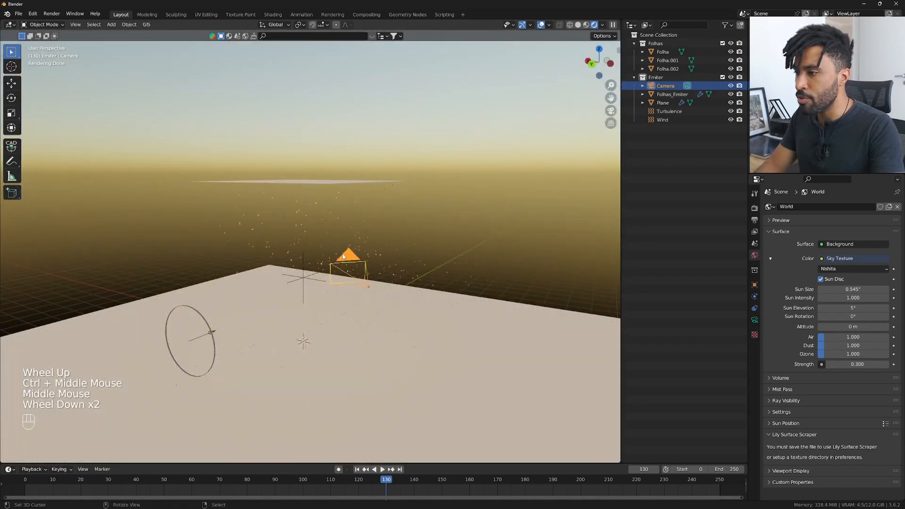
pyautogui.press('KP_0')
pyautogui.keyDown('ctrl'); pyautogui.moveTo(342, 253); pyautogui.dragTo(349, 238, button='middle'); pyautogui.keyUp('ctrl')
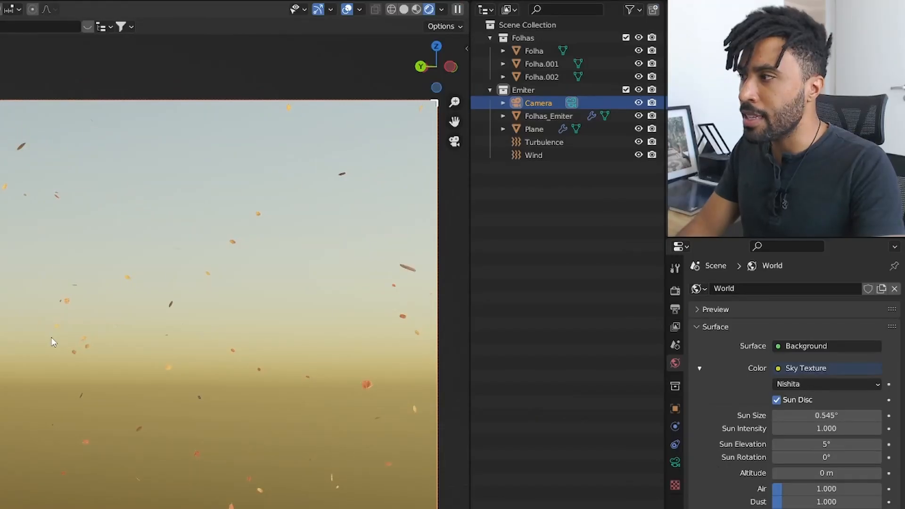
pyautogui.keyDown('ctrl'); pyautogui.moveTo(51, 338); pyautogui.dragTo(53, 339, button='middle'); pyautogui.keyUp('ctrl')
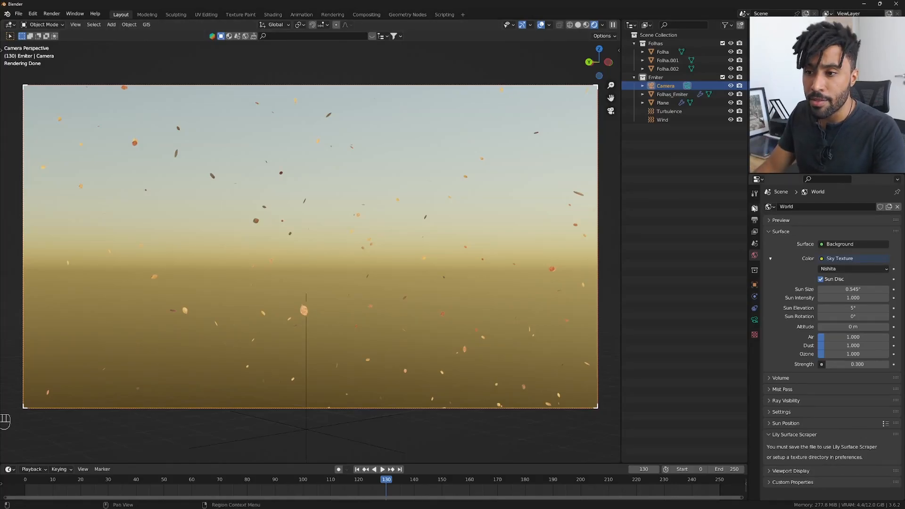
# Step: Enable Motion Blur in the Cycles render settings and set its Shutter to 1.00
pyautogui.click(755, 207)
pyautogui.click(787, 251)
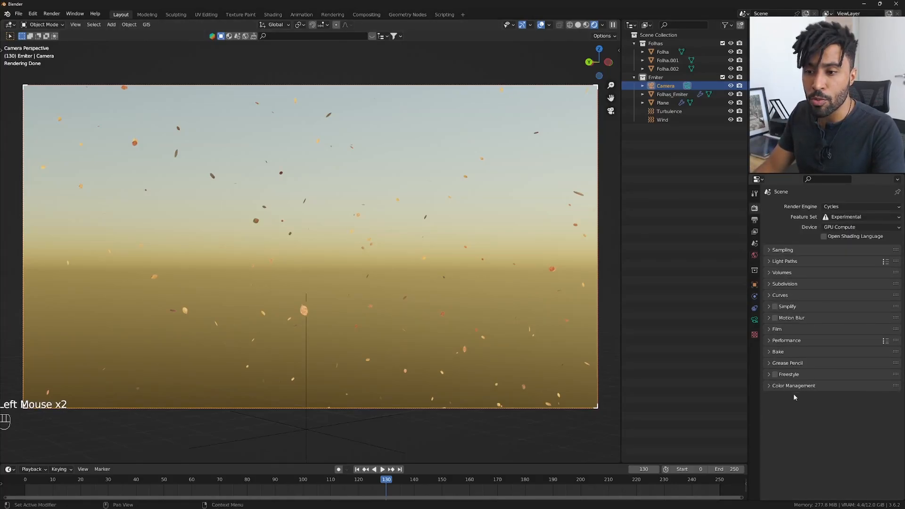
pyautogui.click(788, 318)
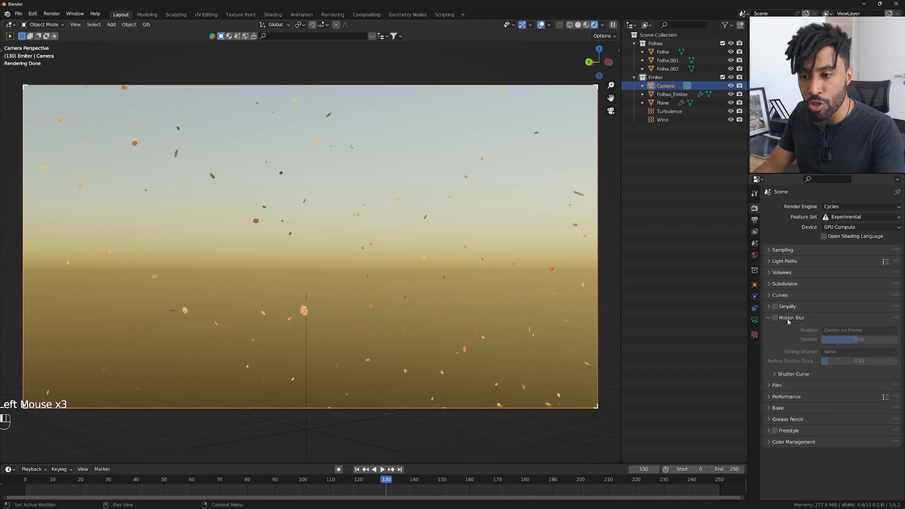
pyautogui.click(775, 319)
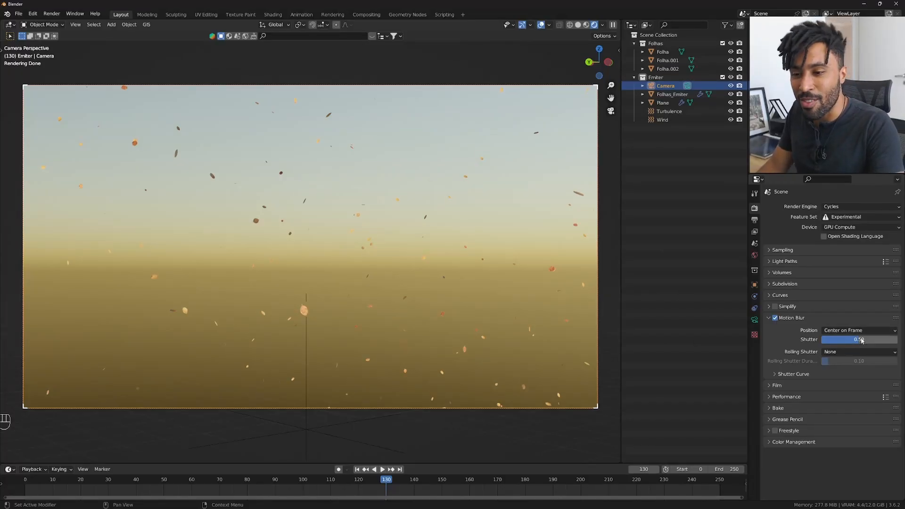
pyautogui.moveTo(862, 341); pyautogui.dragTo(895, 340)
# Step: Render frame 130 and examine the motion blur on the leaves up close
pyautogui.press('F12')
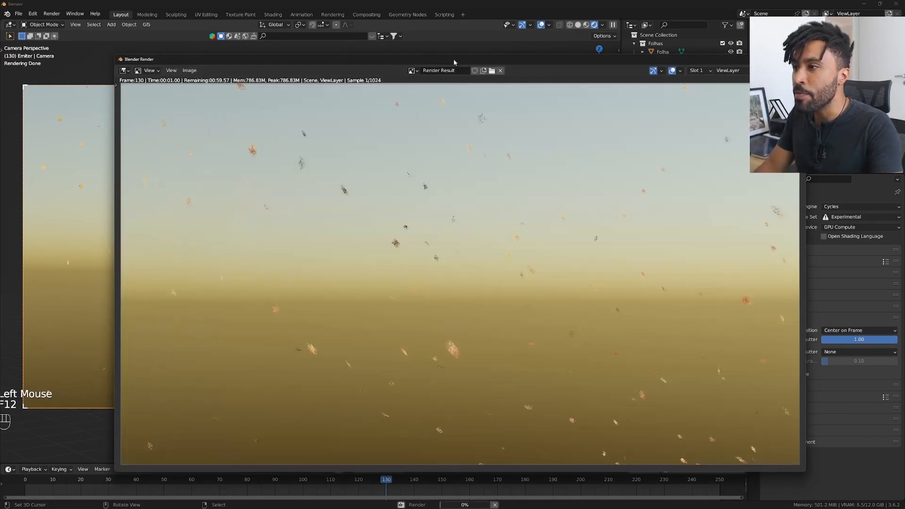
pyautogui.moveTo(455, 61); pyautogui.dragTo(386, 34)
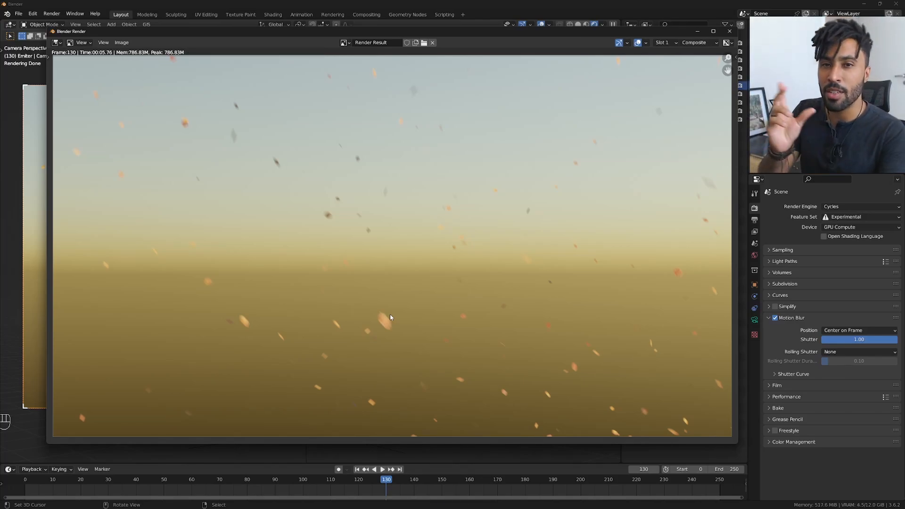
pyautogui.scroll(6, 384, 319)
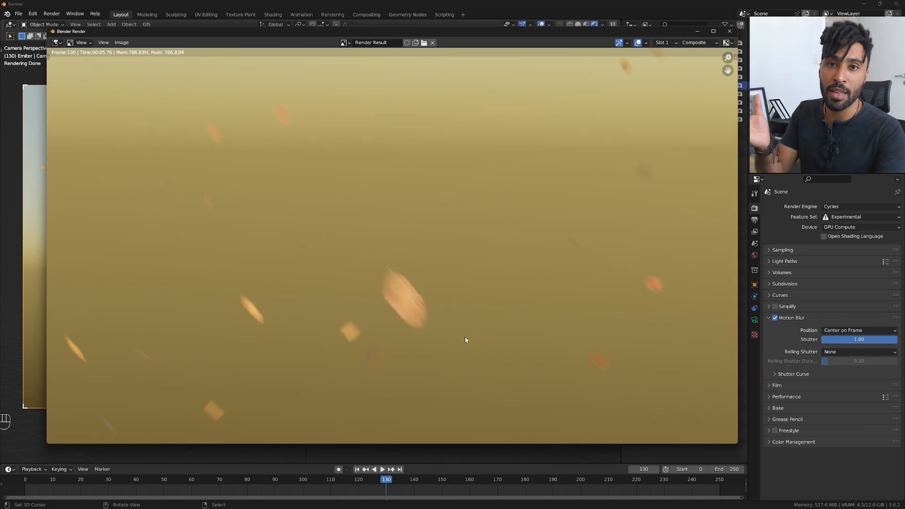
# Step: Disable Motion Blur and render the frame again to compare the sharpness of the leaves
pyautogui.doubleClick(773, 319)
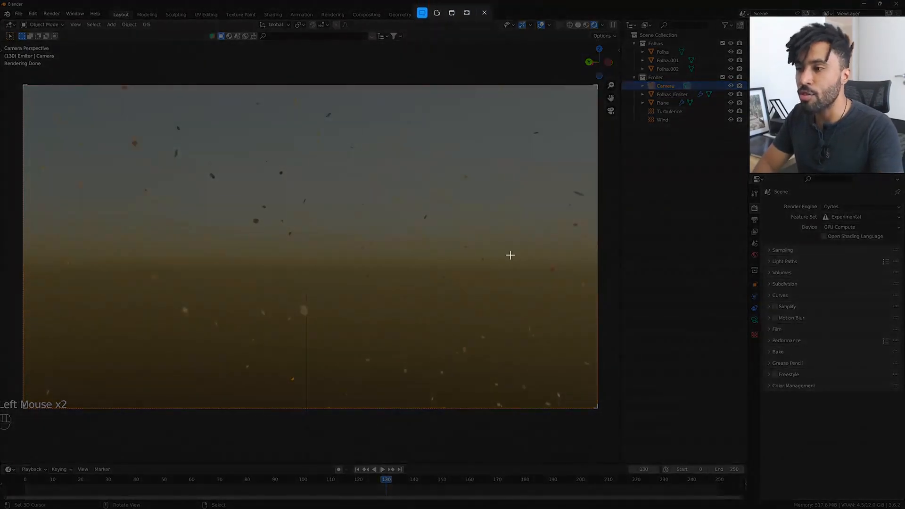
pyautogui.press('F12')
pyautogui.scroll(3, 426, 269)
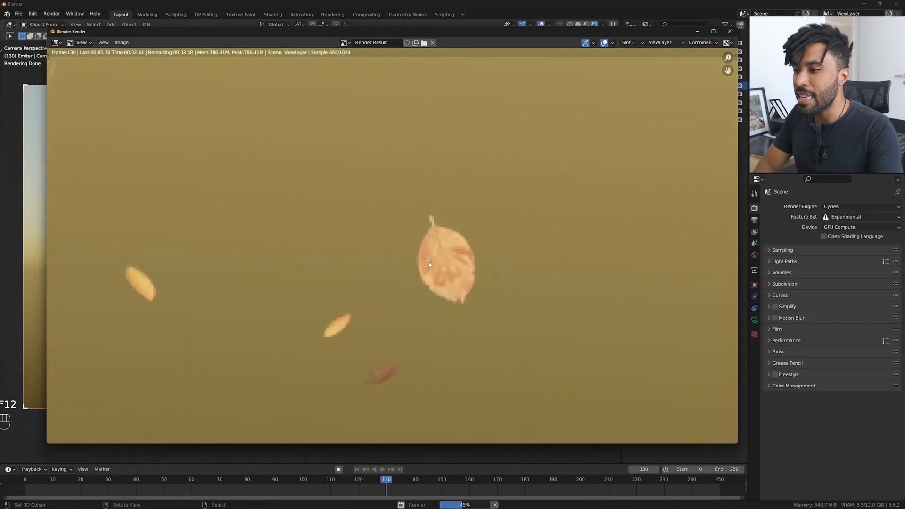
pyautogui.scroll(-5, 441, 234)
pyautogui.scroll(3, 428, 281)
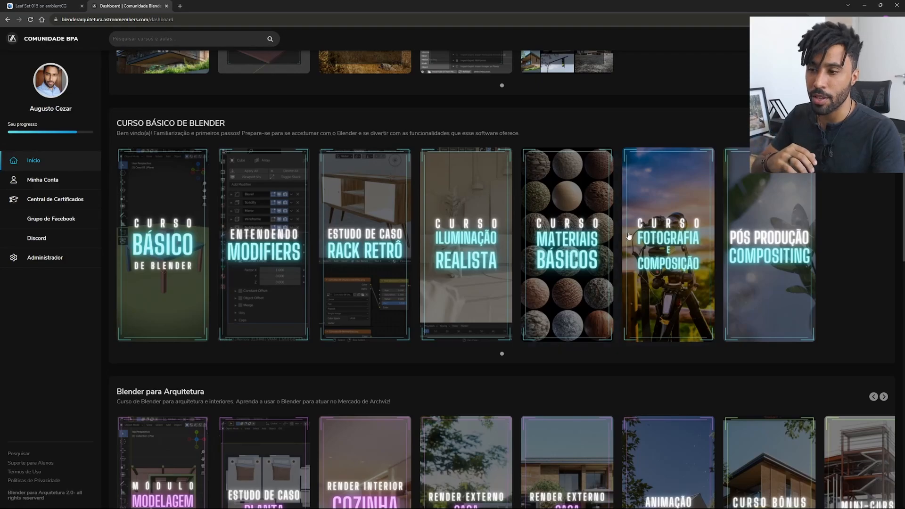
# Step: In the browser, open the photography and composition course and its lesson A06 on aperture and depth of field
pyautogui.click(684, 246)
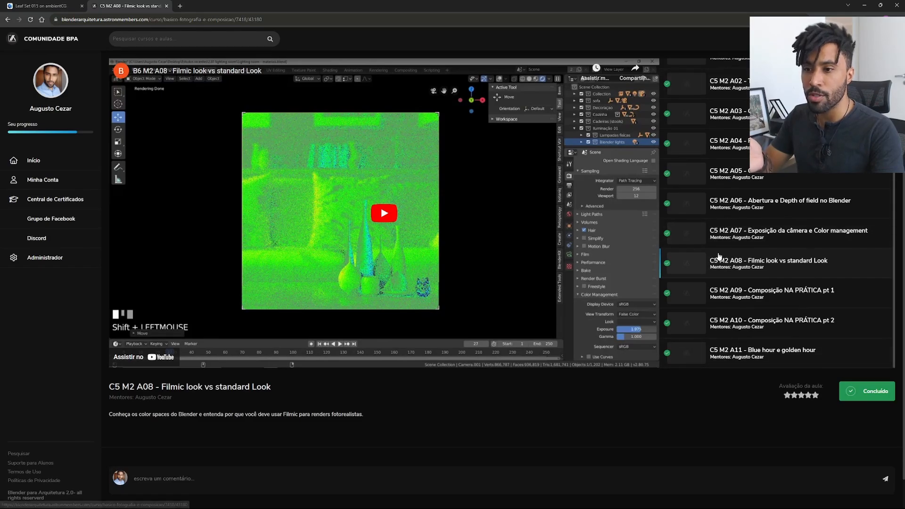
pyautogui.click(757, 197)
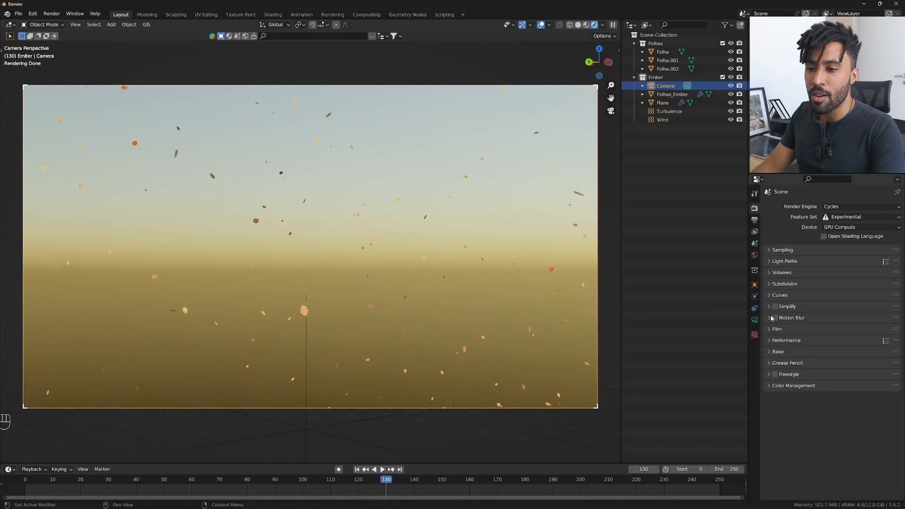
# Step: Back in Blender, re-enable Motion Blur and set its Shutter to 0.5
pyautogui.click(771, 317)
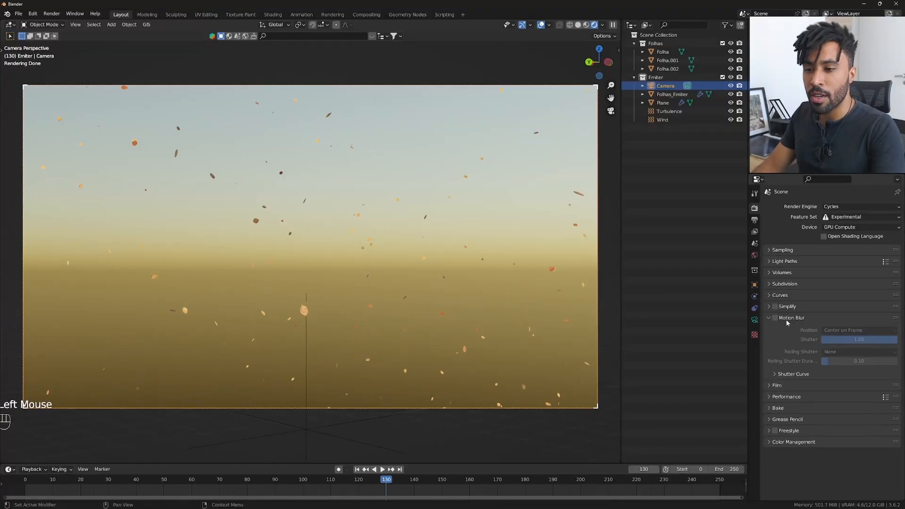
pyautogui.click(775, 318)
pyautogui.moveTo(896, 340); pyautogui.dragTo(879, 340)
pyautogui.click(878, 340)
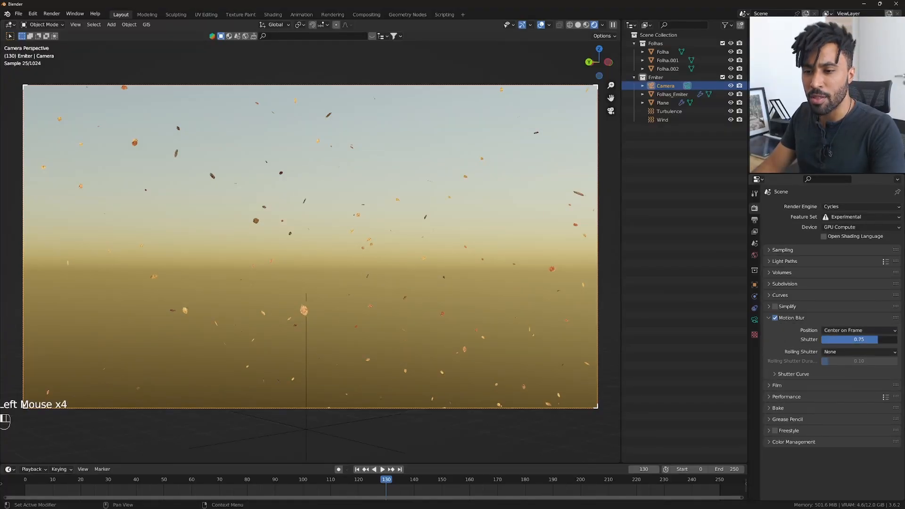
pyautogui.write('0.5')
pyautogui.press('Return')
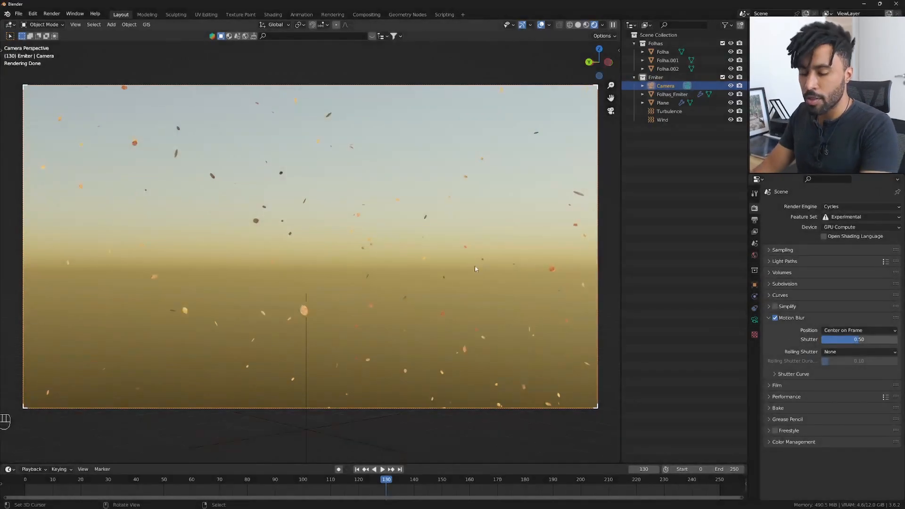
# Step: Render the current frame and zoom in to inspect the blur on individual leaves
pyautogui.press('F12')
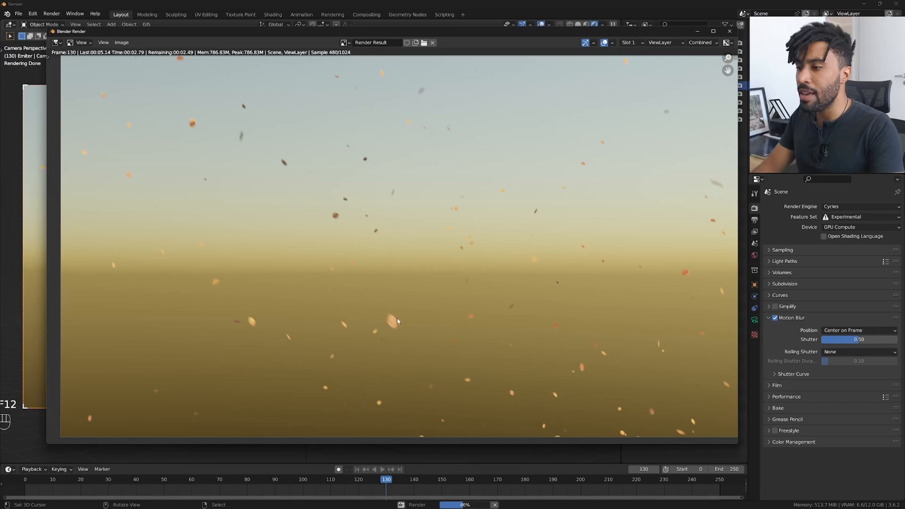
pyautogui.scroll(5, 359, 226)
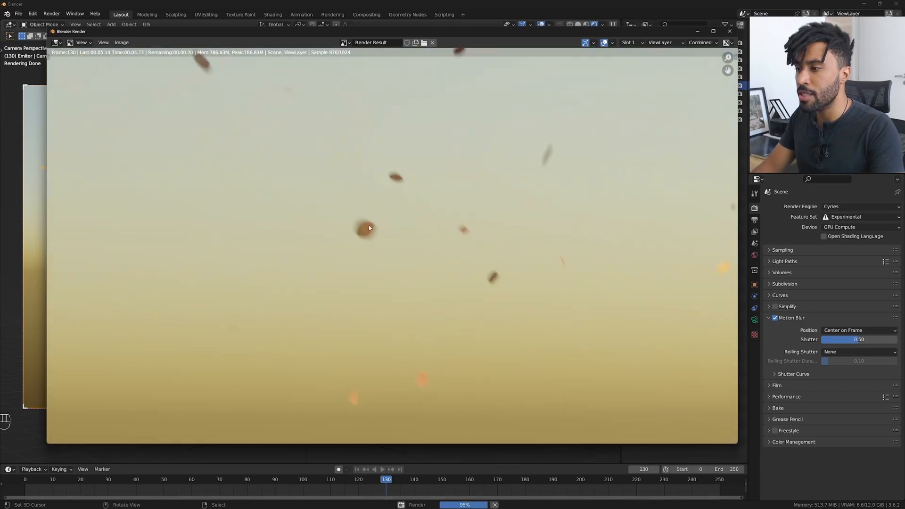
pyautogui.scroll(3, 363, 230)
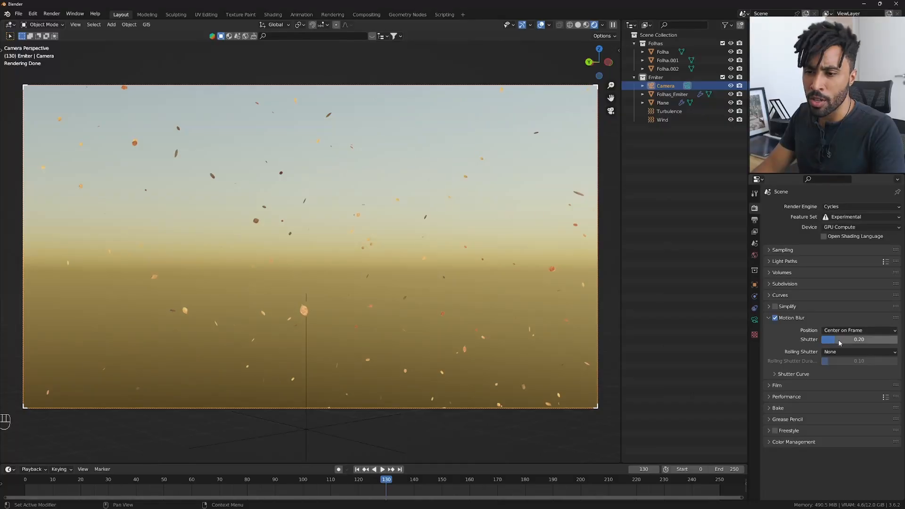
# Step: Render the frame again with the Motion Blur Shutter at 0.20, examine the leaves, and close the render
pyautogui.hotkey('alt', 'Tab')
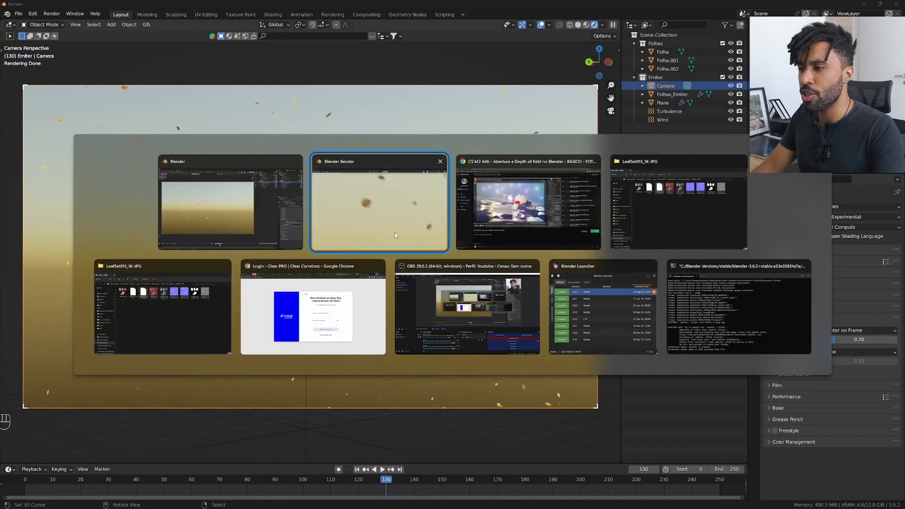
pyautogui.press('F12')
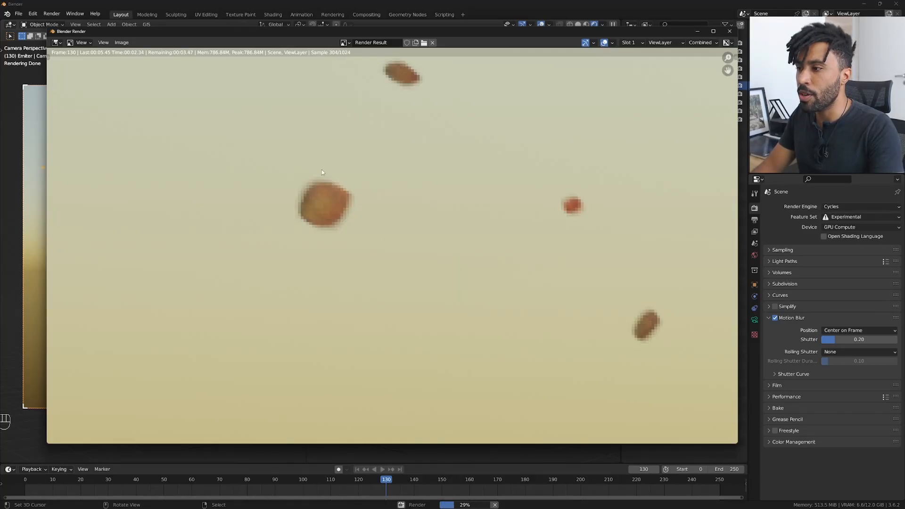
pyautogui.scroll(-8, 340, 222)
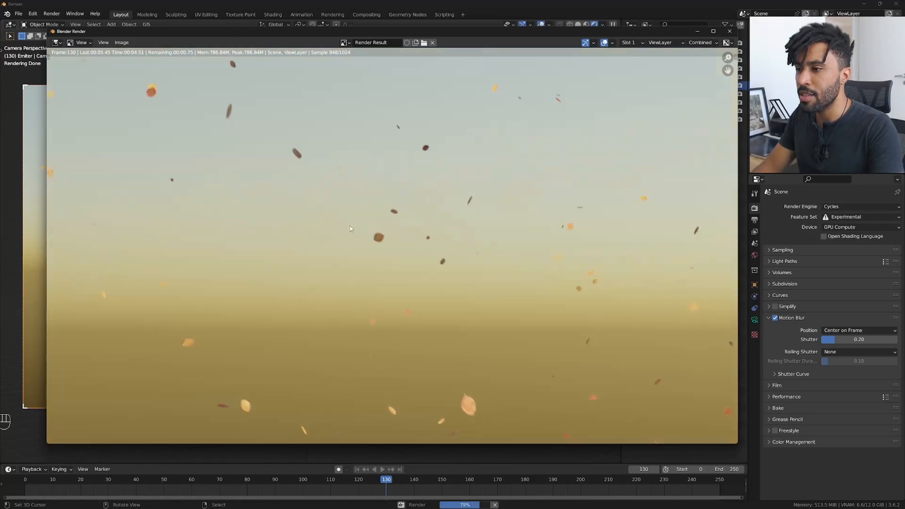
pyautogui.scroll(-2, 349, 229)
pyautogui.scroll(4, 381, 354)
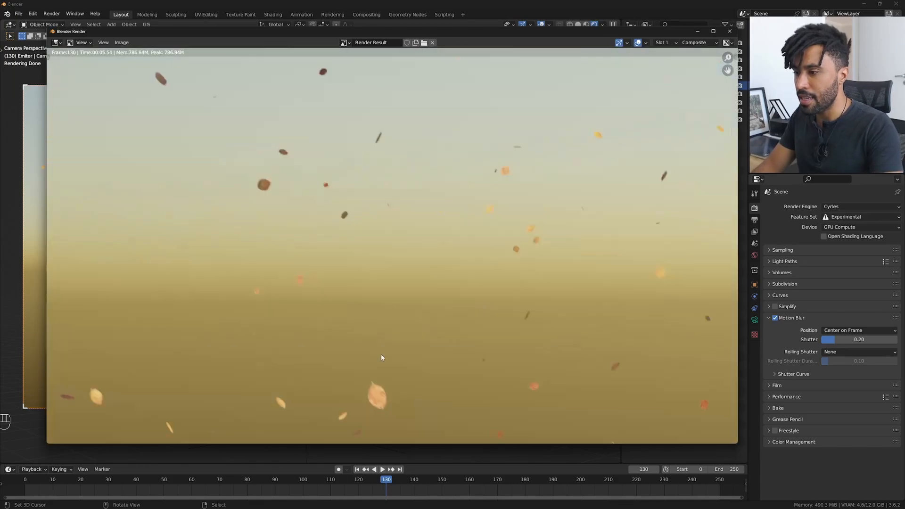
pyautogui.moveTo(387, 336); pyautogui.dragTo(373, 209, button='middle')
pyautogui.scroll(4, 329, 338)
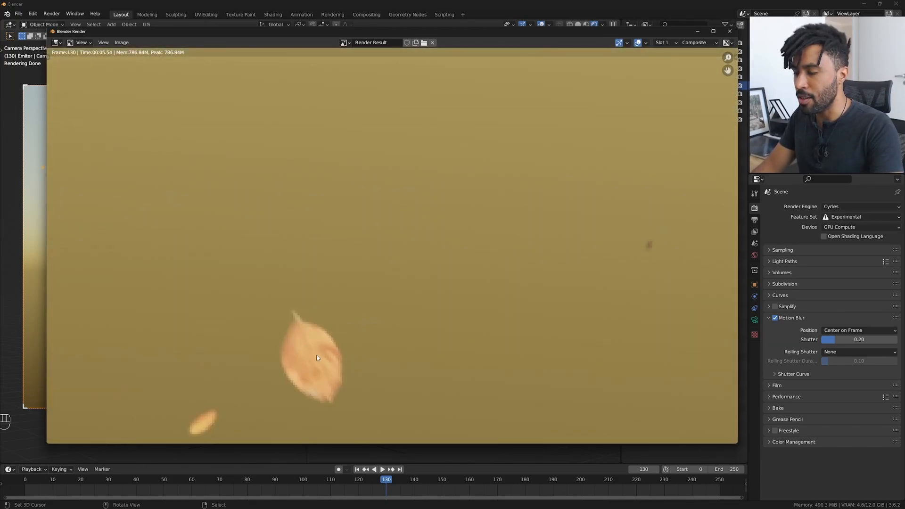
pyautogui.scroll(-6, 316, 358)
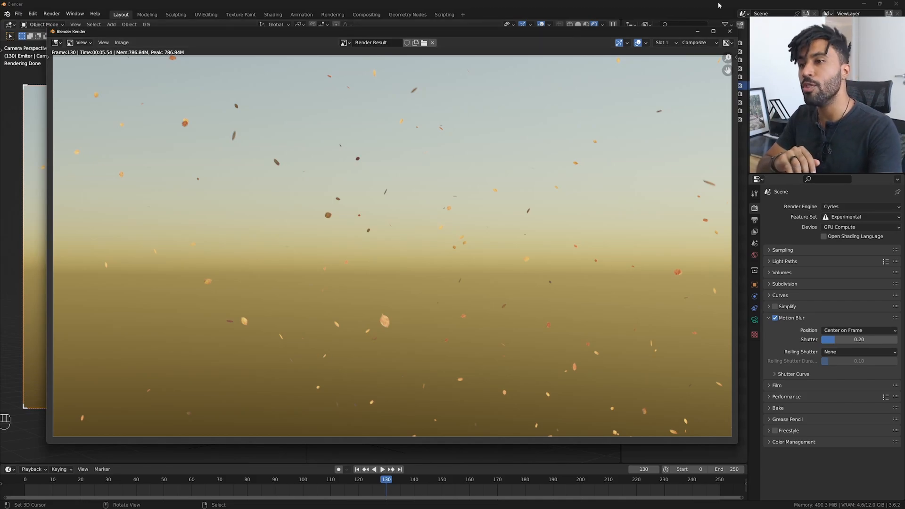
pyautogui.click(730, 32)
# Step: In the browser, view the blowing leaves in the enlarged house render of the Casa La Brèche ArchViz project on Behance
pyautogui.click(51, 16)
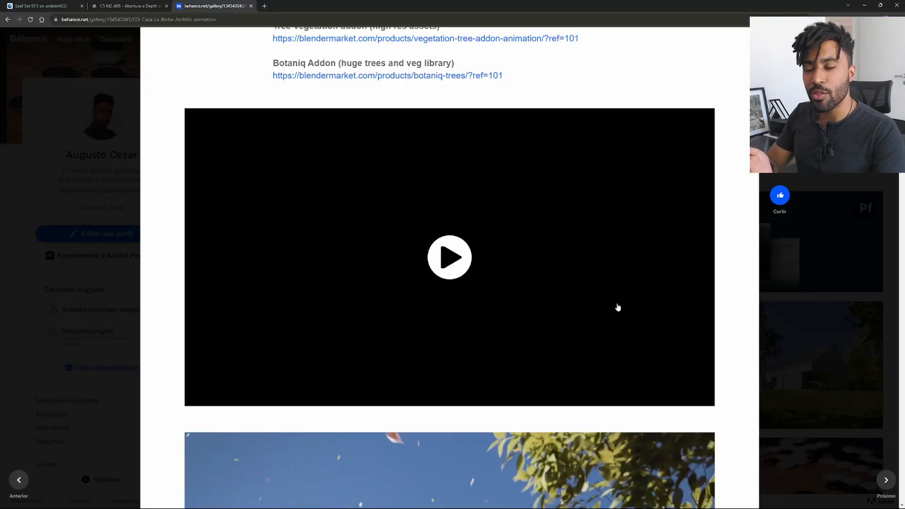
pyautogui.scroll(-6, 618, 308)
pyautogui.scroll(-1, 615, 303)
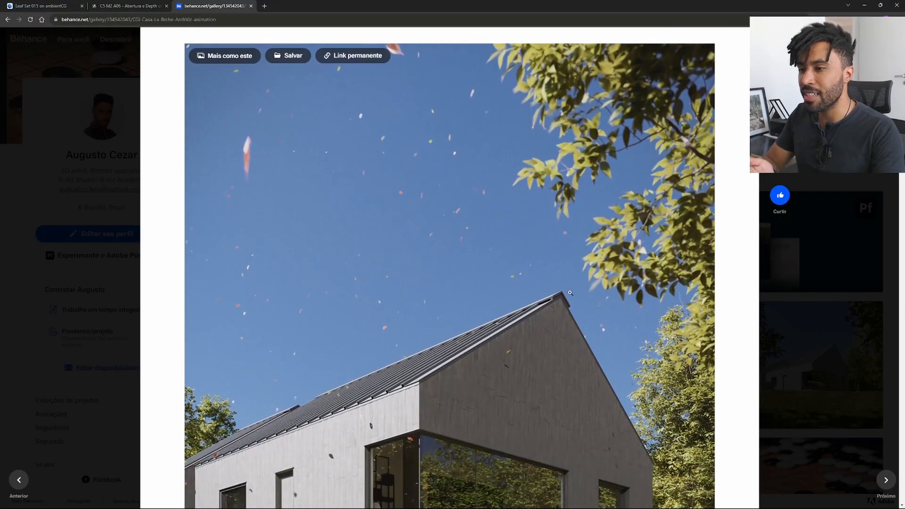
pyautogui.click(311, 221)
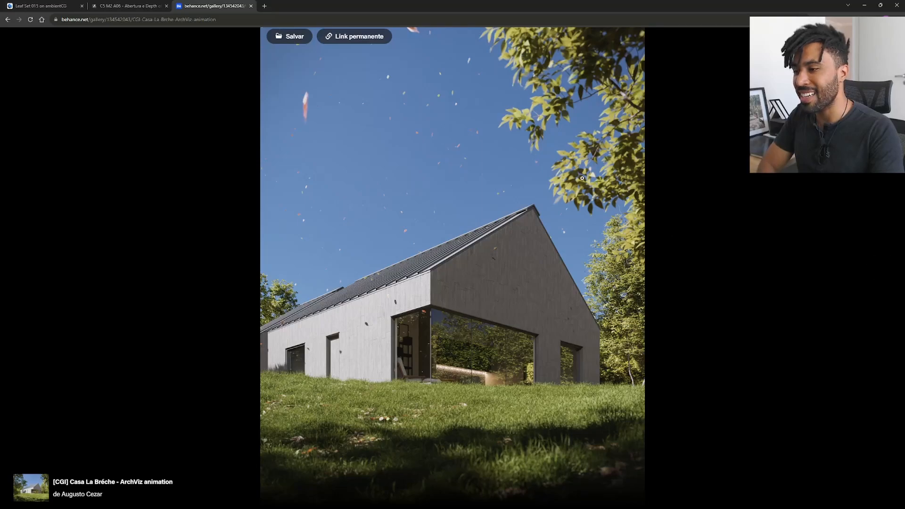